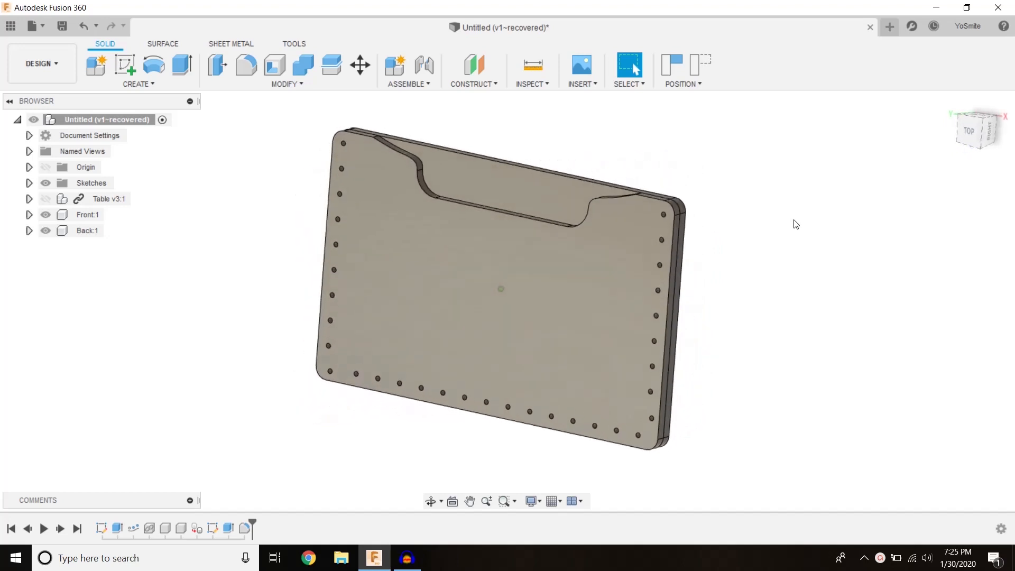
Activate the Front component and hide the Back component so only the front panel shows
click(973, 128)
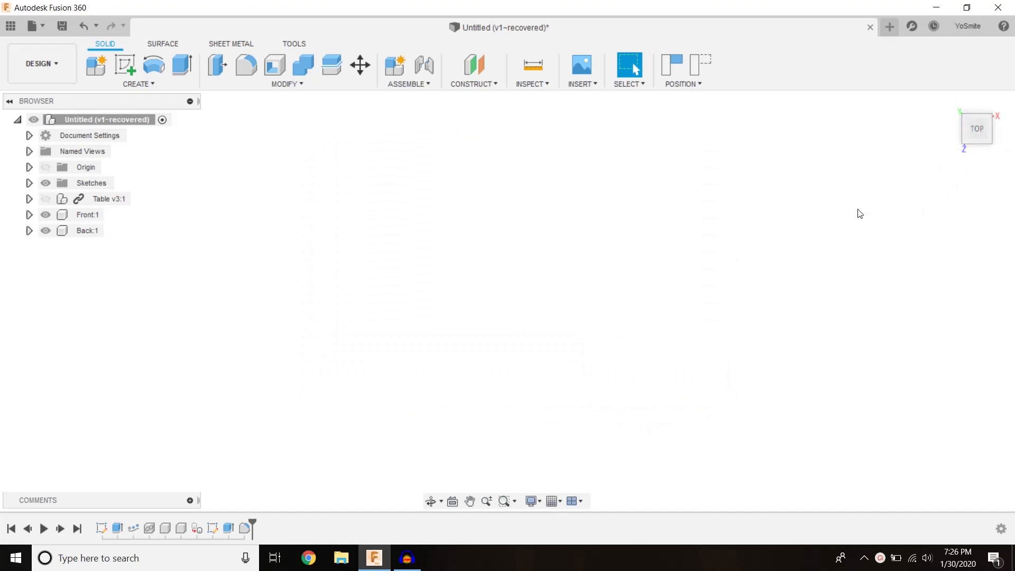
scroll(849, 186, down, 5)
middle_drag(845, 196, 506, 340)
scroll(582, 278, up, 10)
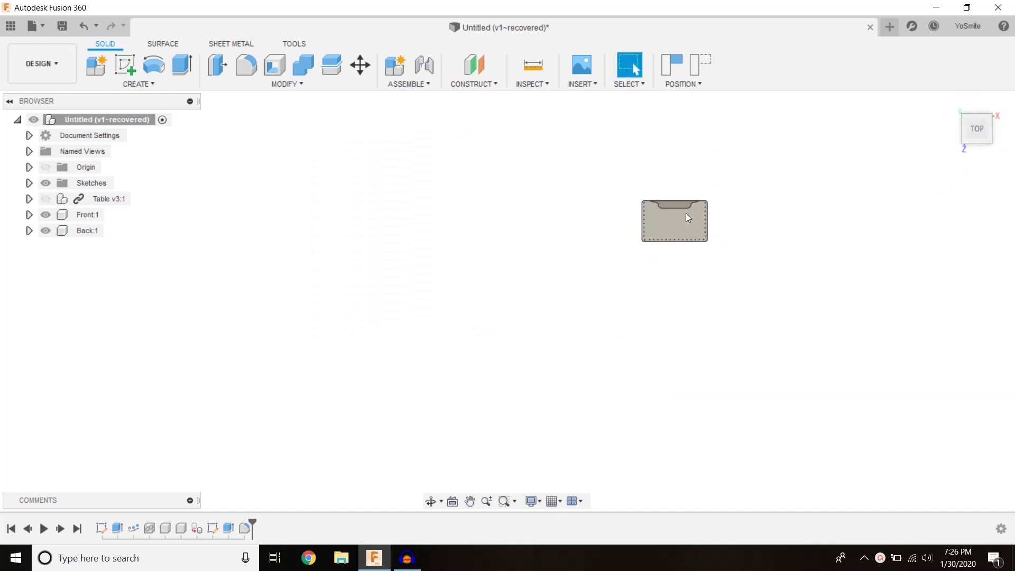
scroll(677, 213, up, 6)
middle_drag(577, 294, 464, 317)
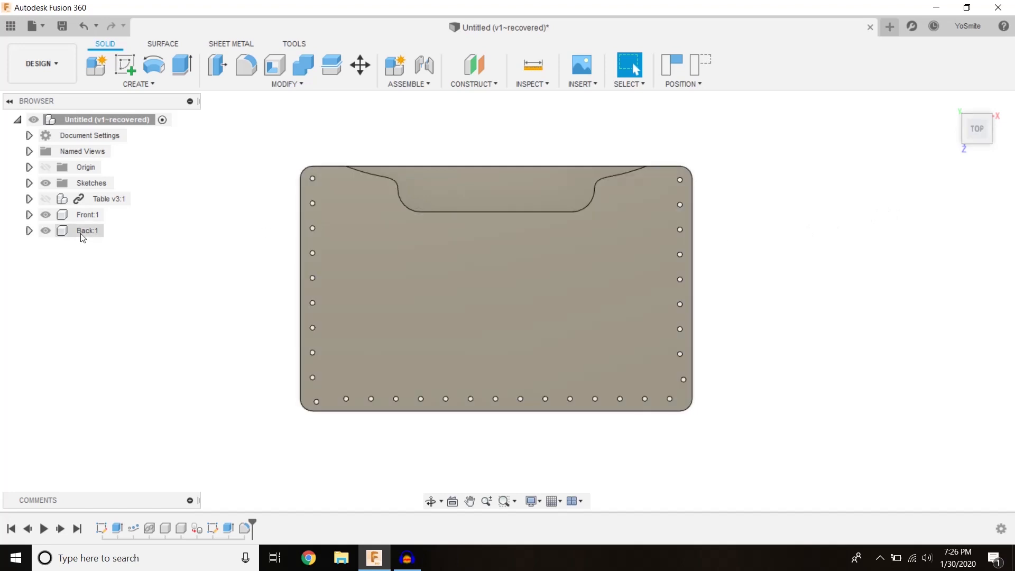
click(88, 214)
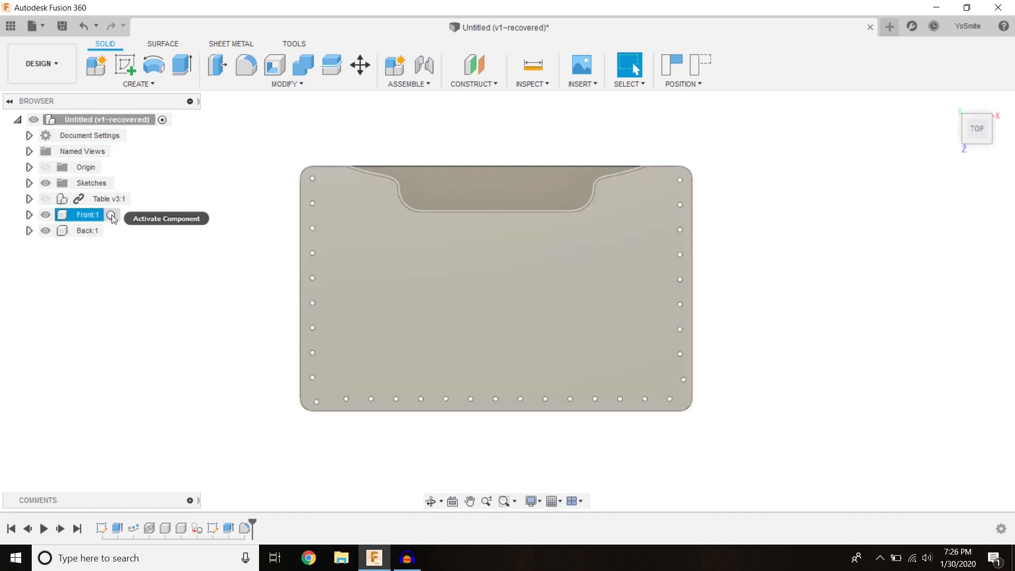
click(113, 215)
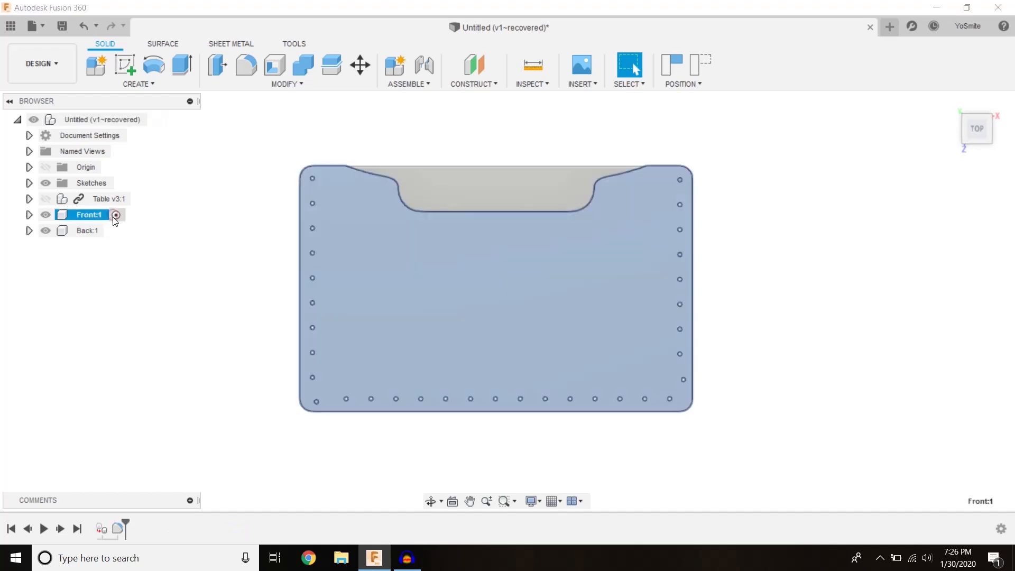
click(210, 276)
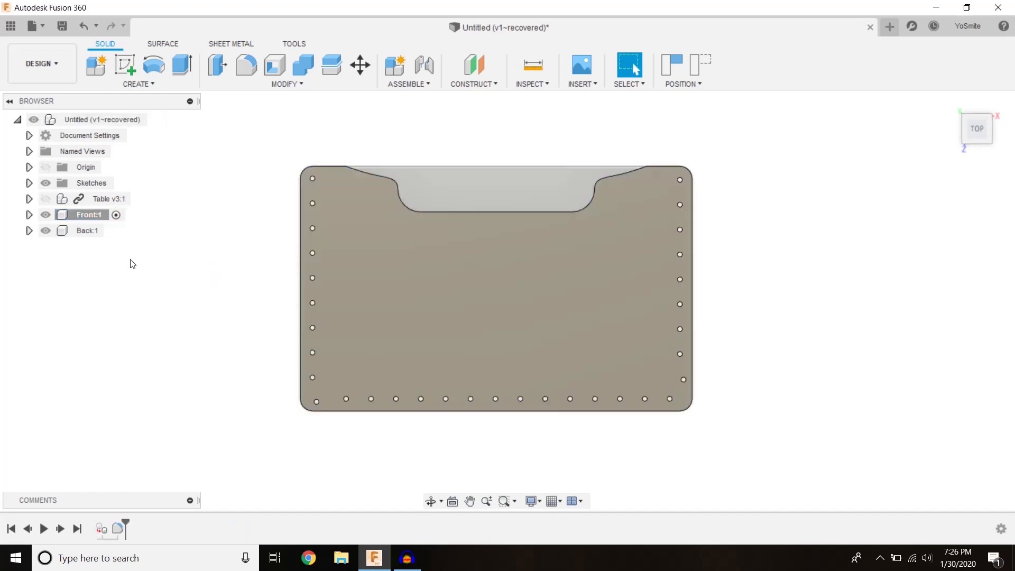
click(45, 233)
click(46, 233)
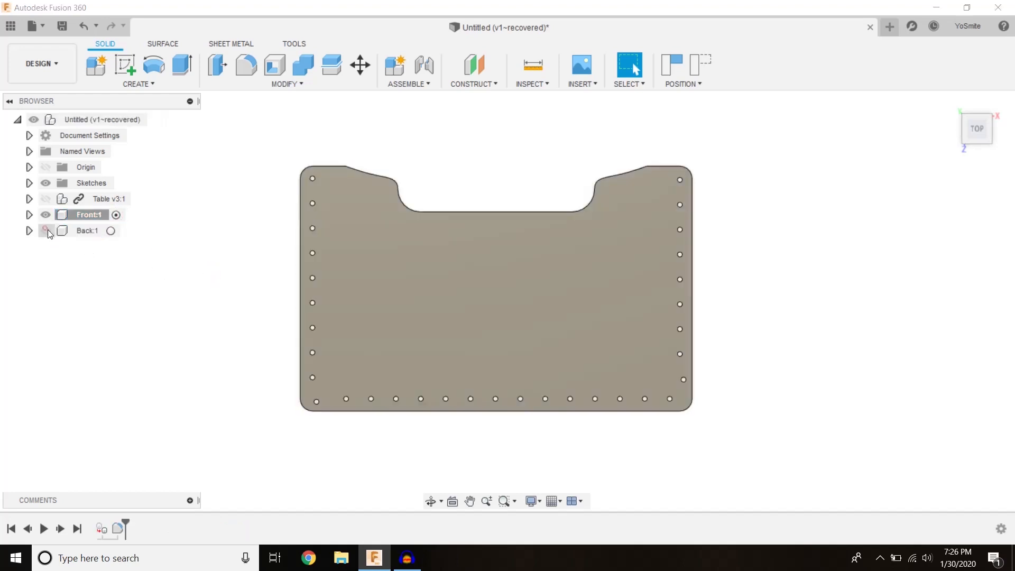
shift+middle_drag(863, 248, 415, 297)
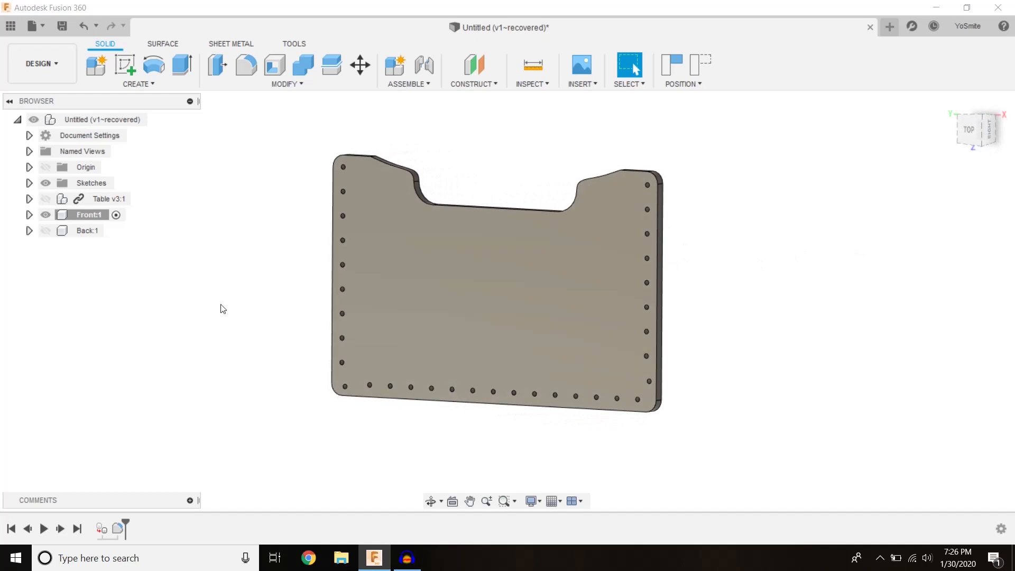
click(29, 214)
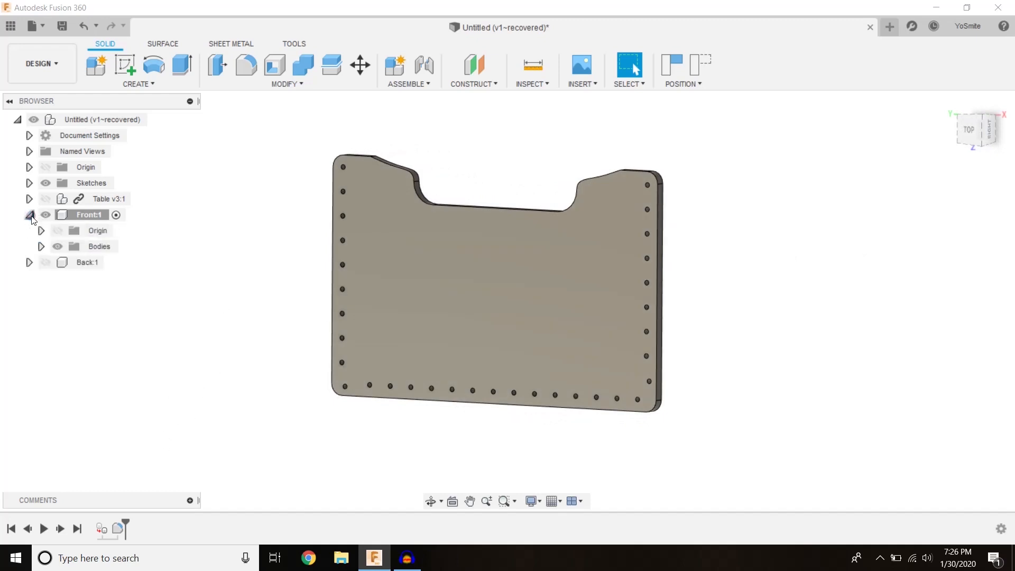
click(232, 44)
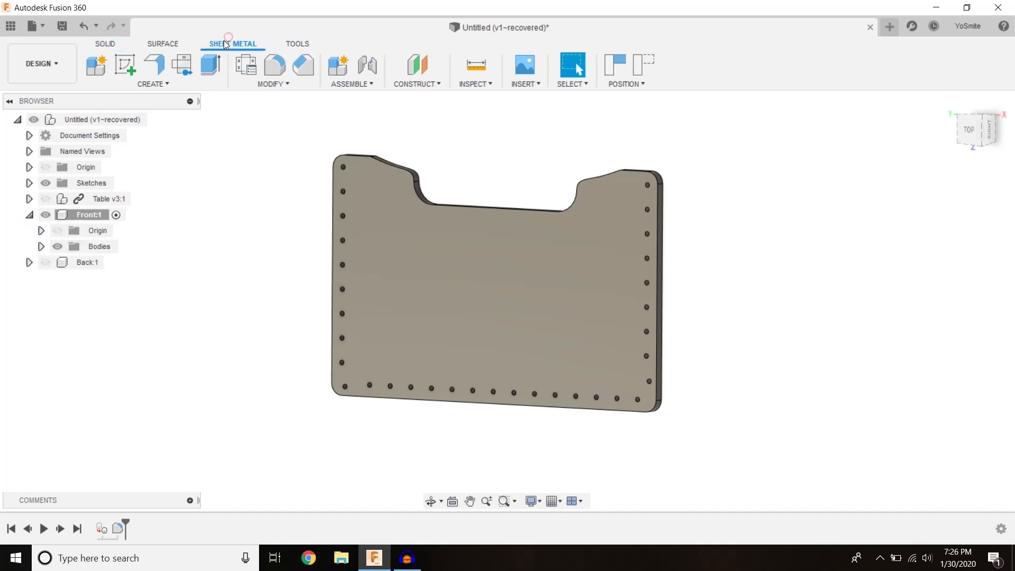
click(105, 44)
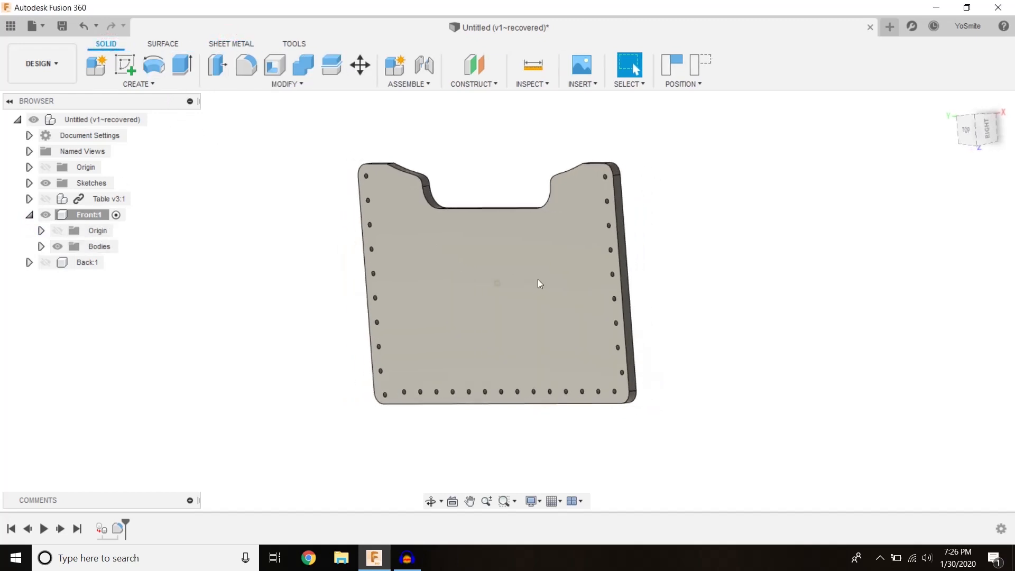
Open Sketch1 for editing and finish the sketch again
click(29, 183)
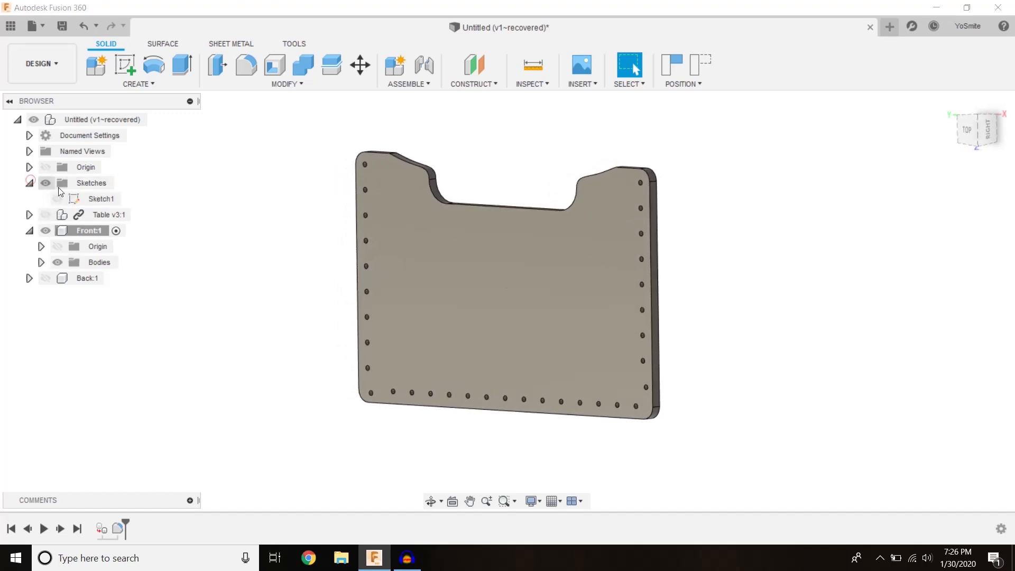
double_click(96, 198)
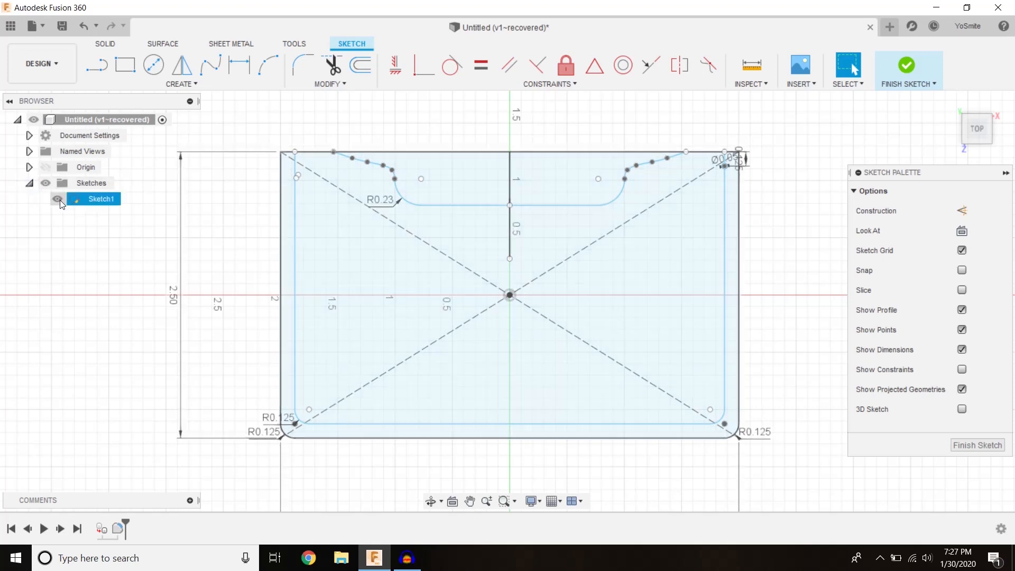
right_click(98, 201)
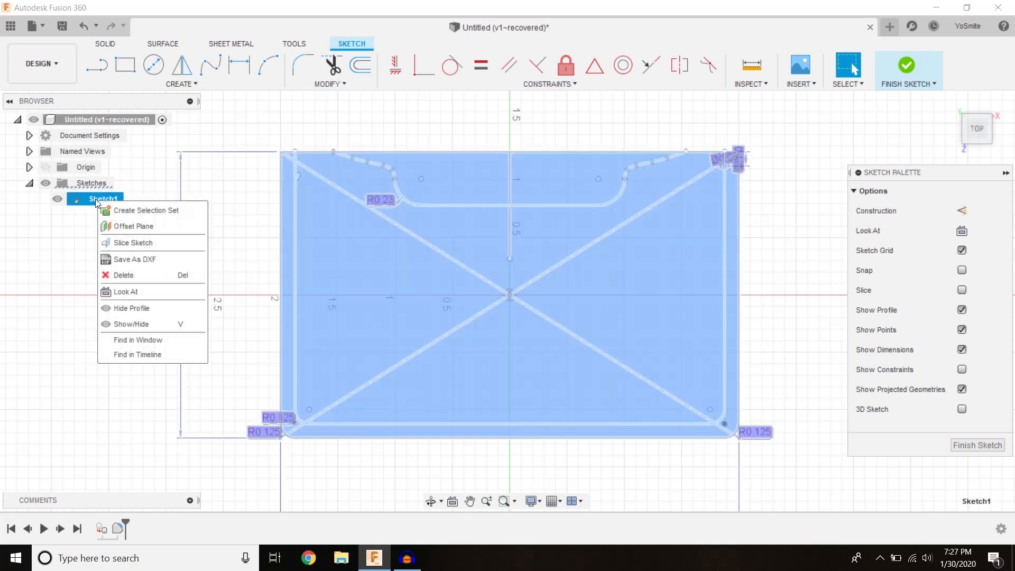
click(61, 249)
click(905, 72)
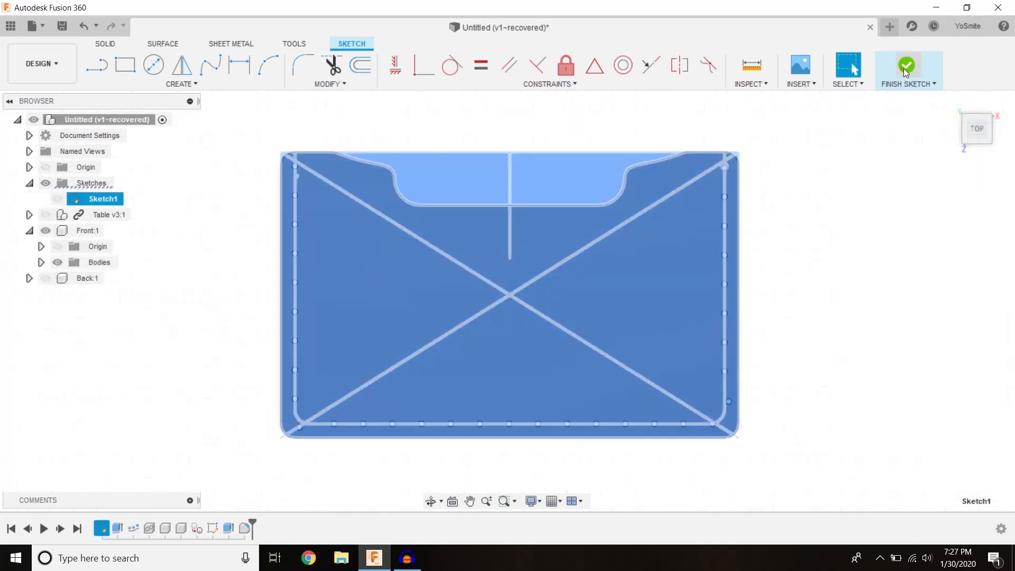
click(215, 300)
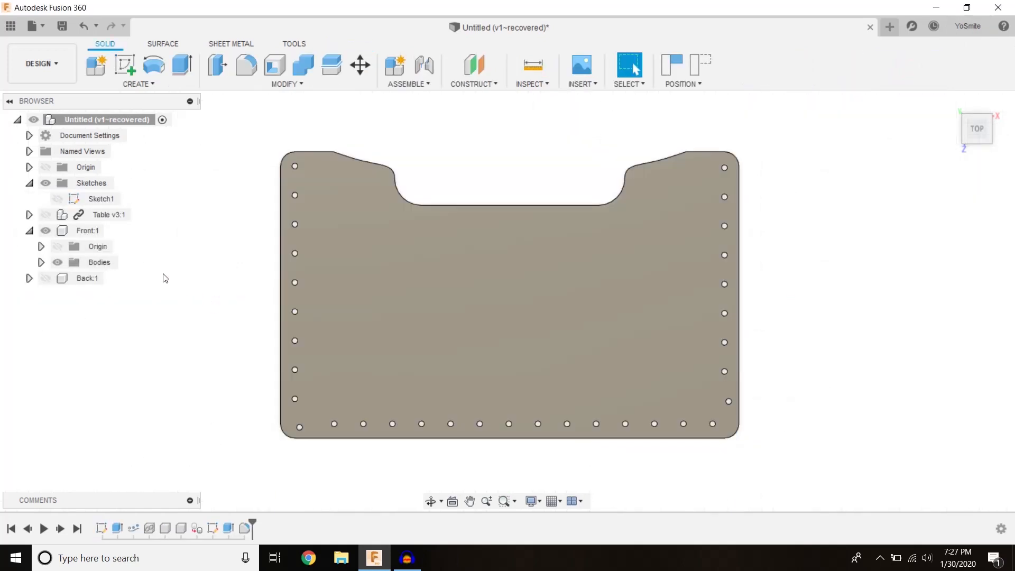
right_click(94, 200)
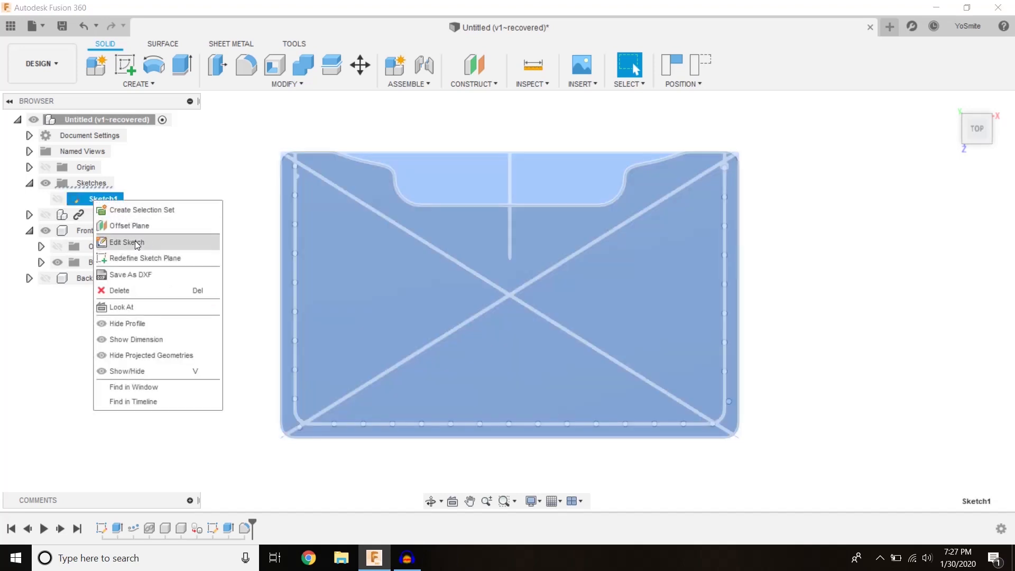
click(170, 176)
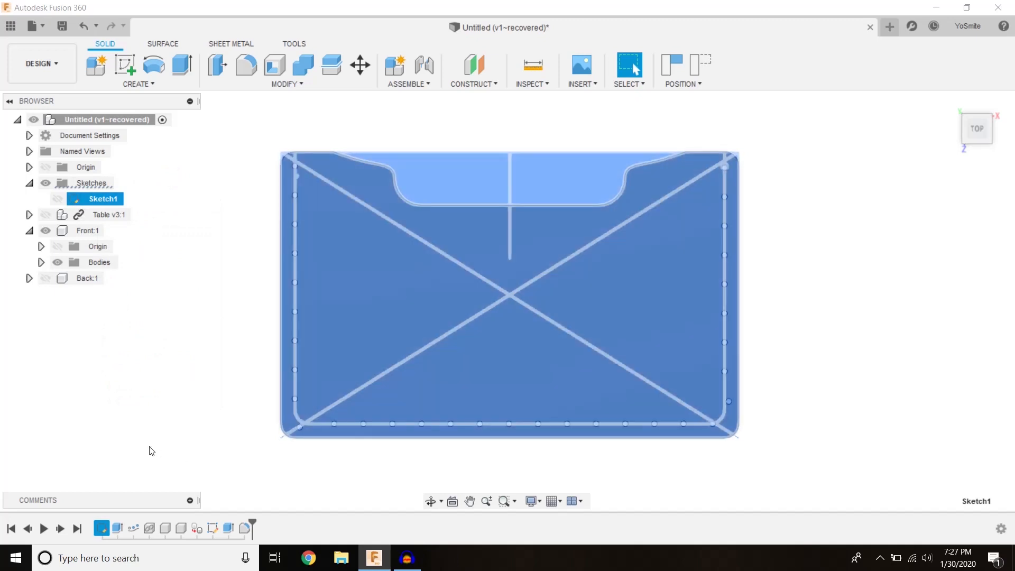
click(150, 448)
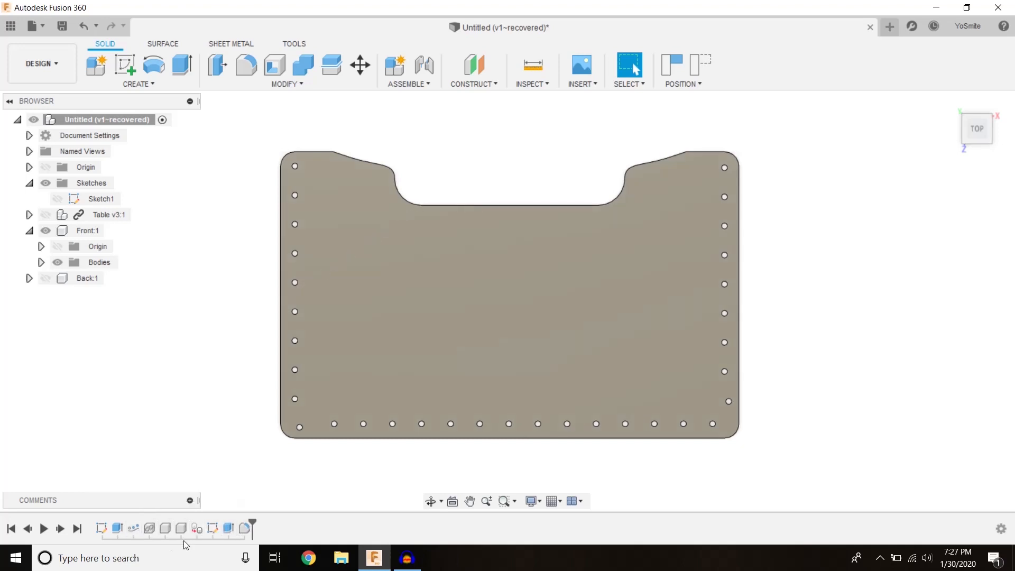
Open Sketch1, the first feature in the design history, for editing
click(103, 530)
right_click(103, 530)
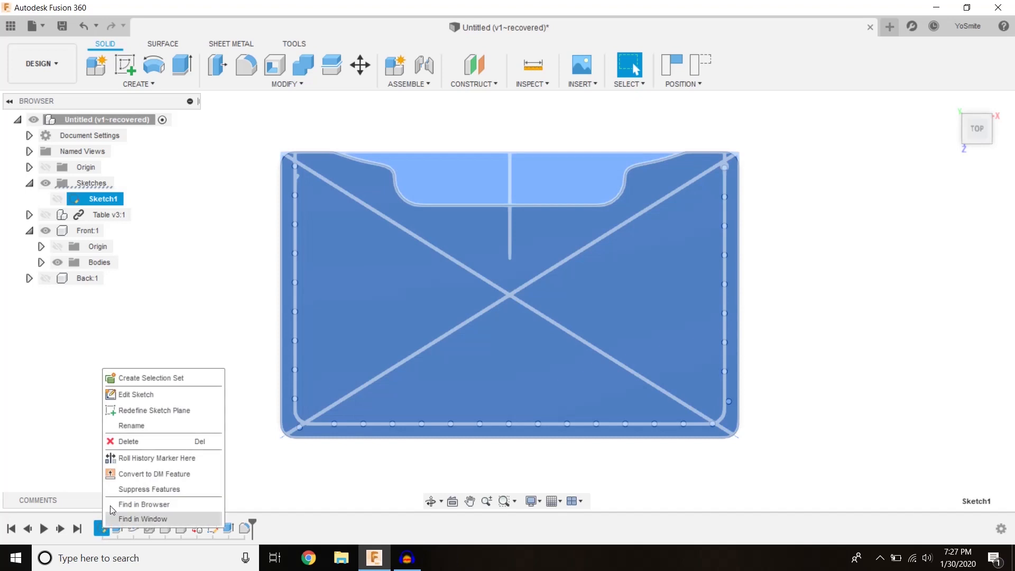
click(132, 395)
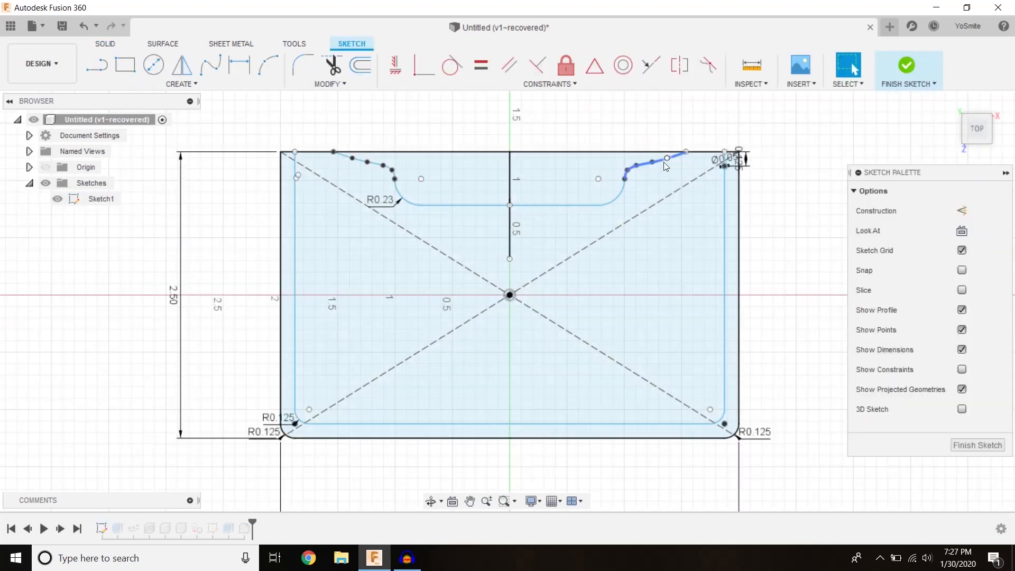
Examine the small stitching-hole circle and its dimensions near the sketch's upper-right corner
scroll(730, 168, up, 5)
scroll(728, 170, down, 5)
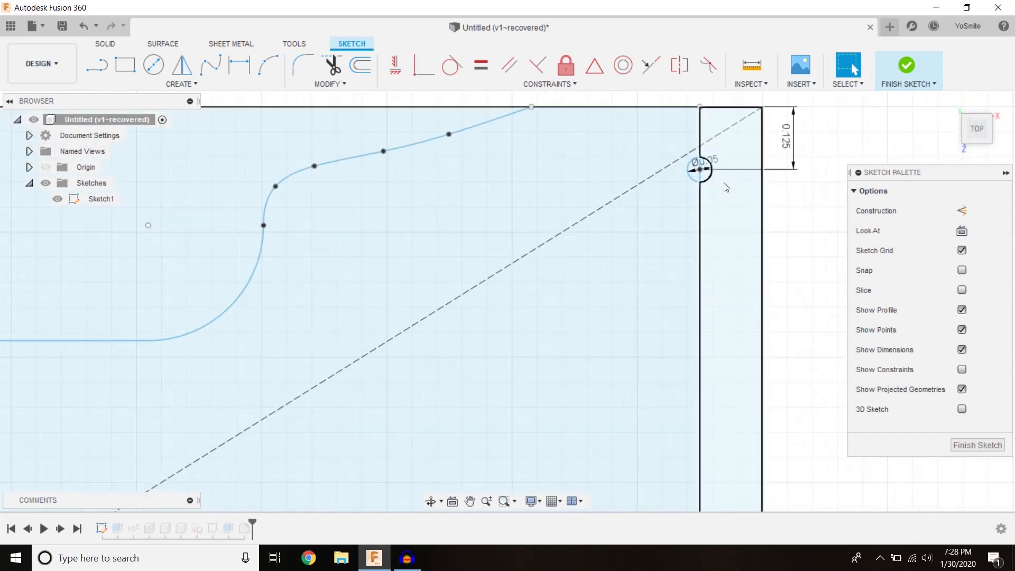
mouse_move(707, 261)
middle_down()
mouse_move(729, 189)
mouse_move(742, 221)
middle_up()
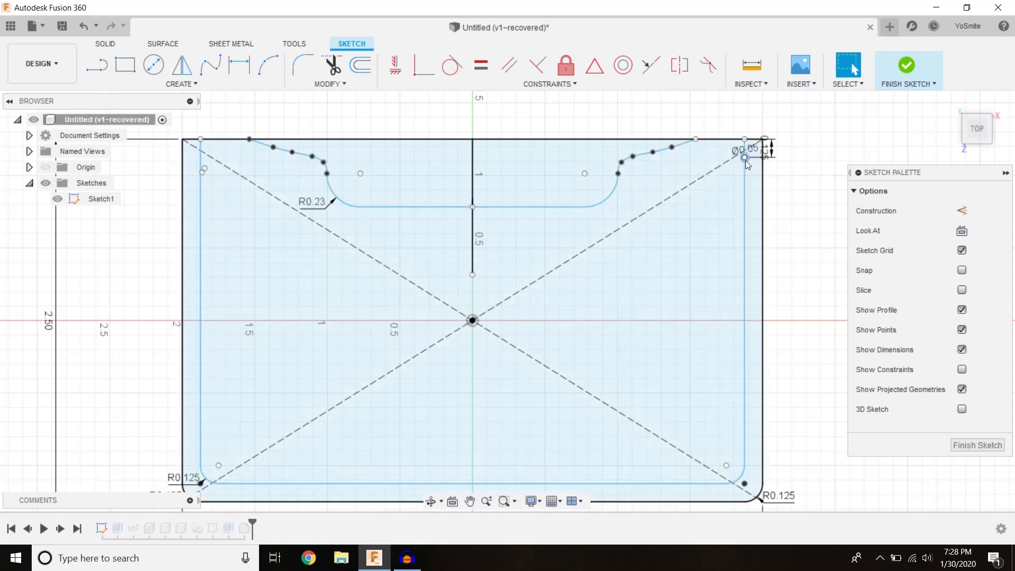
scroll(745, 160, down, 2)
scroll(746, 163, up, 4)
scroll(744, 160, up, 2)
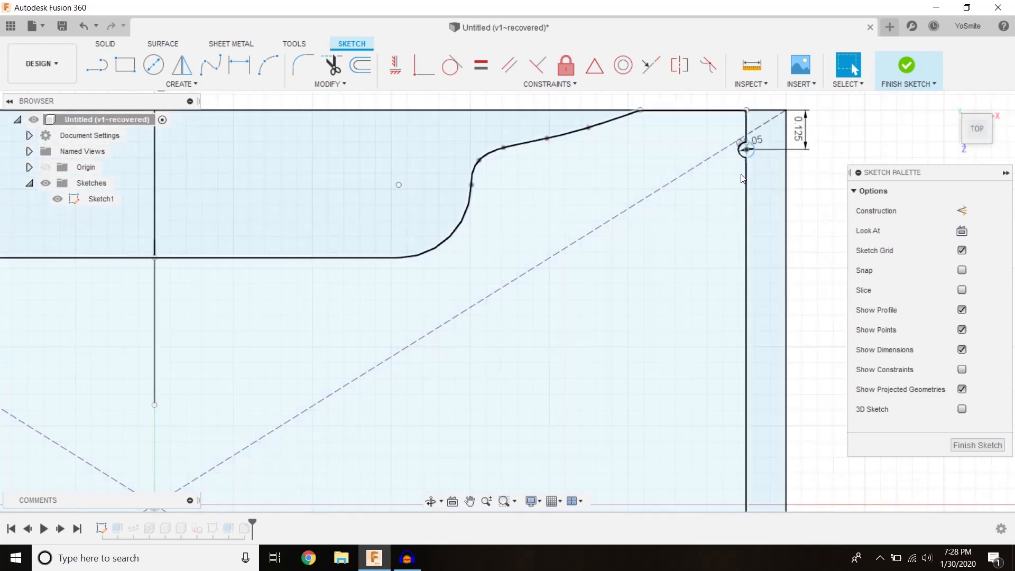
scroll(740, 164, down, 5)
middle_drag(683, 303, 688, 222)
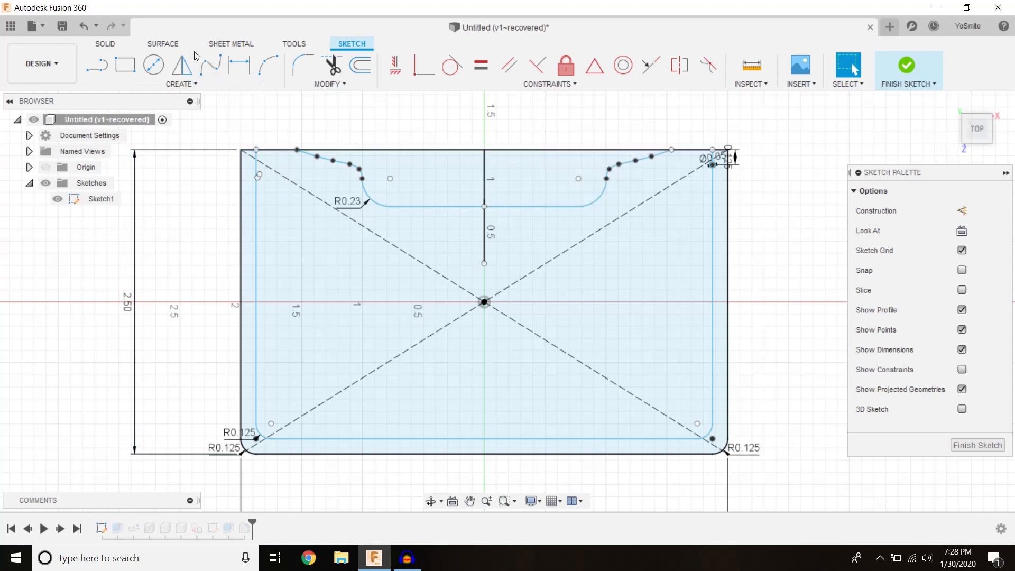
Start a rectangular sketch pattern with the small stitching-hole circle near the upper-right corner as its object
click(168, 84)
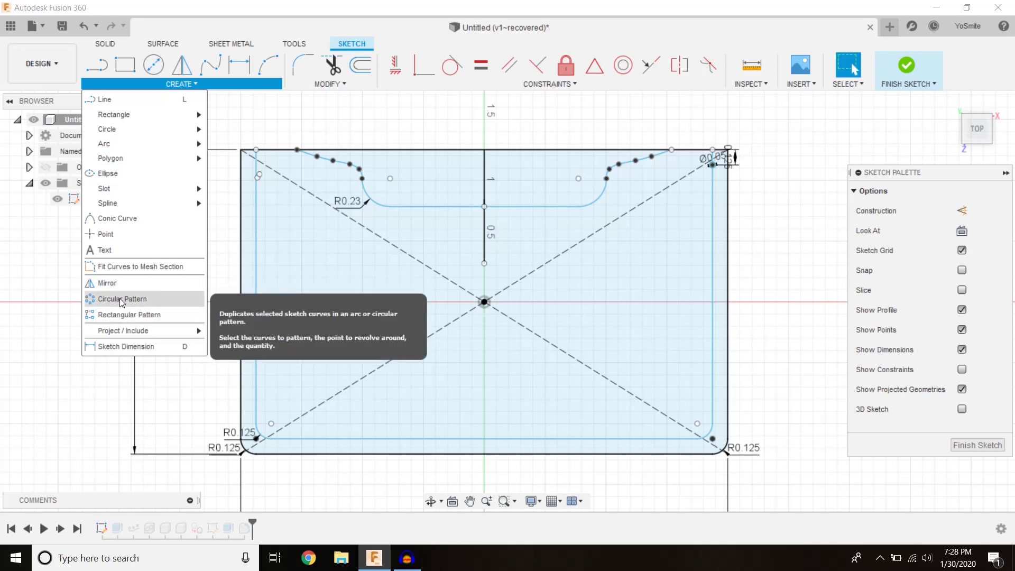
mouse_move(120, 304)
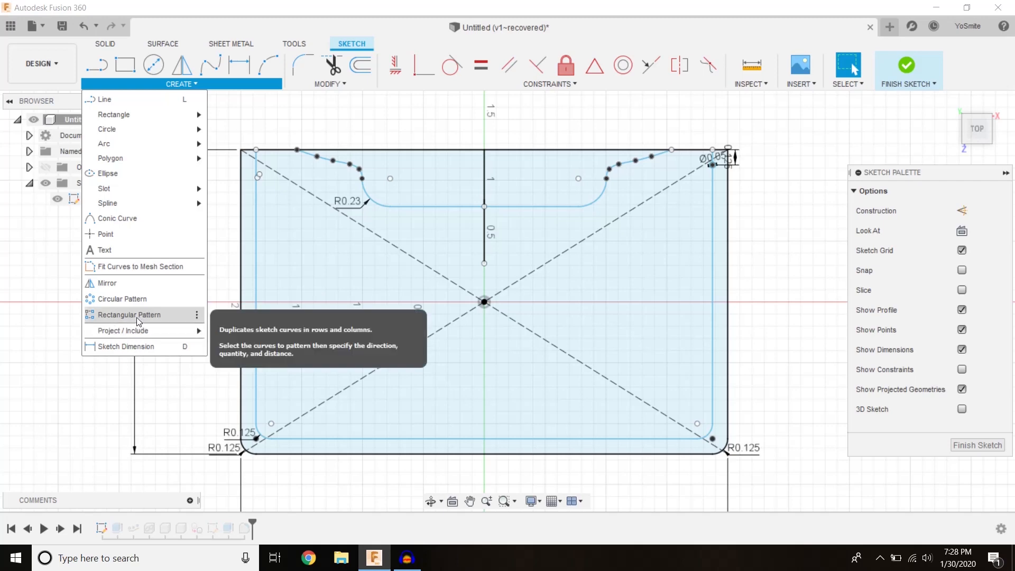
click(136, 317)
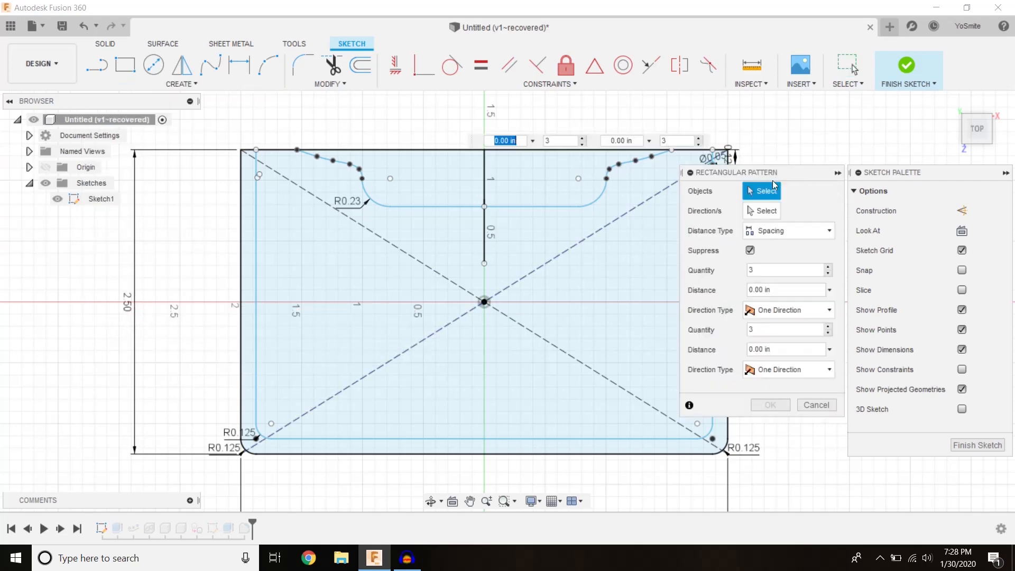
middle_drag(573, 179, 417, 181)
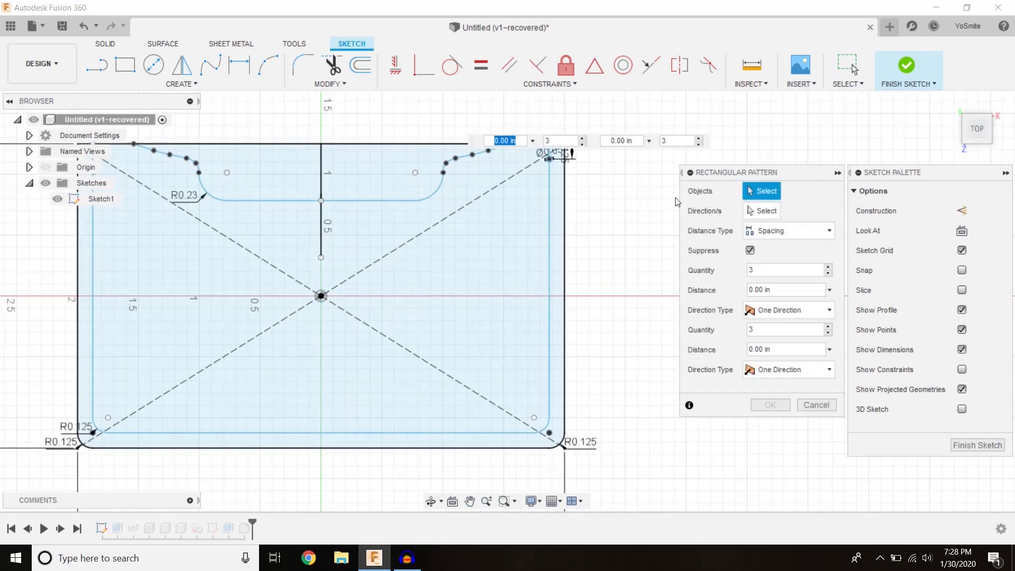
scroll(628, 197, up, 5)
middle_drag(522, 192, 610, 336)
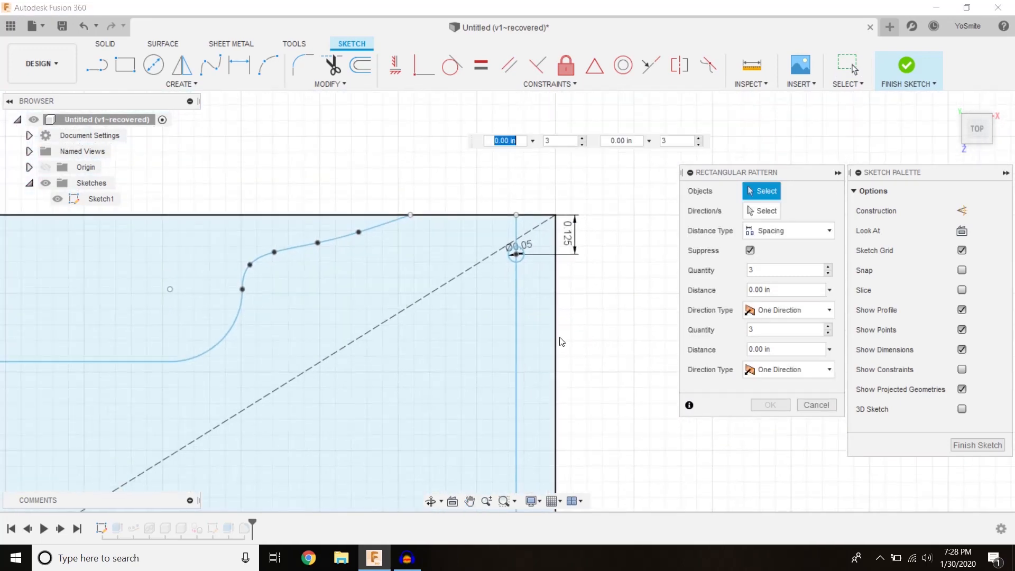
scroll(524, 262, up, 5)
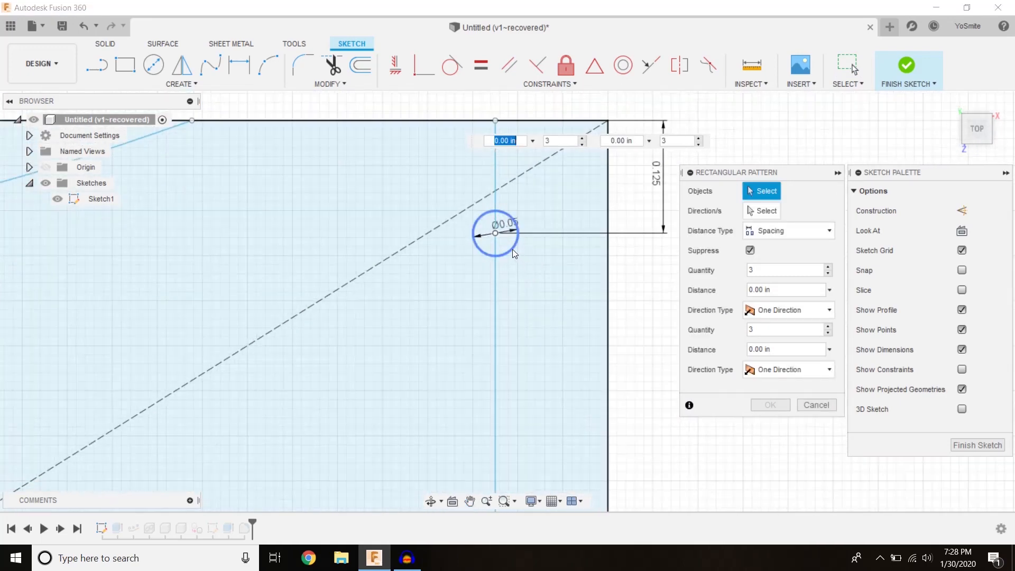
click(512, 249)
scroll(546, 291, down, 3)
middle_drag(541, 292, 521, 182)
scroll(518, 228, down, 4)
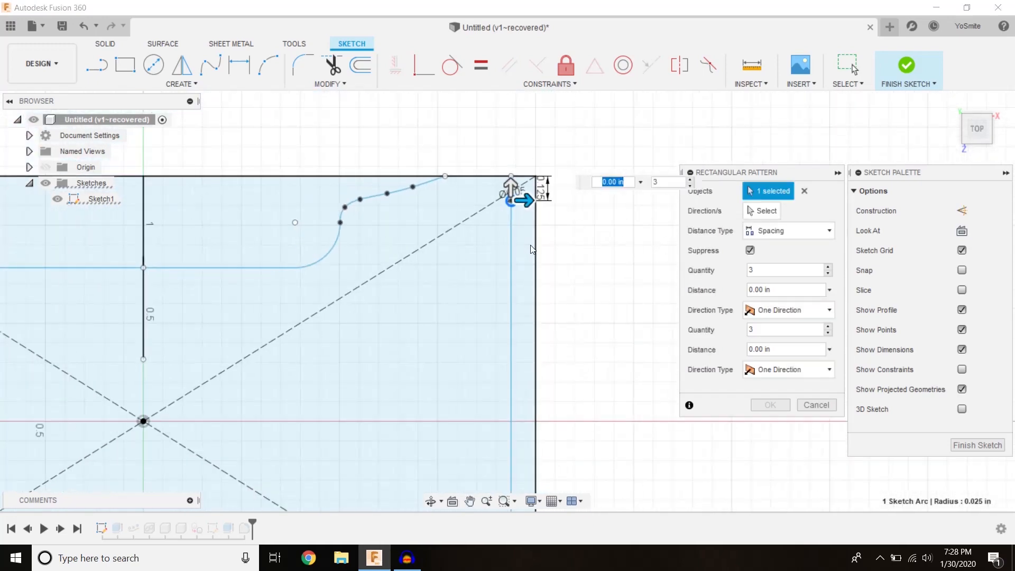
Pattern the stitching-hole circle downward along the panel's right edge with a spacing of -0.25 in
key(Tab)
key(Tab)
key(Tab)
scroll(642, 273, down, 4)
middle_drag(645, 258, 573, 196)
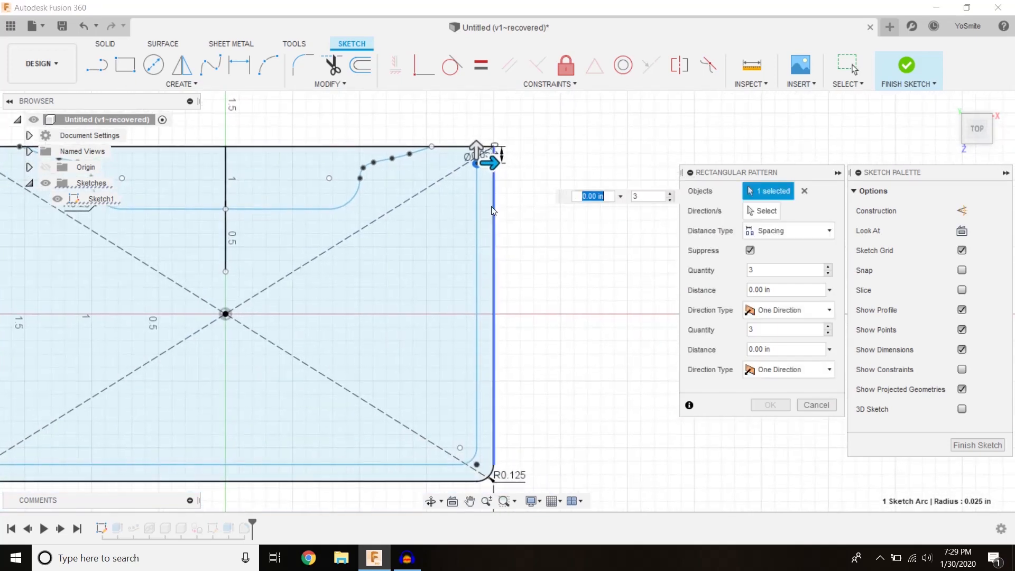
drag(476, 150, 476, 239)
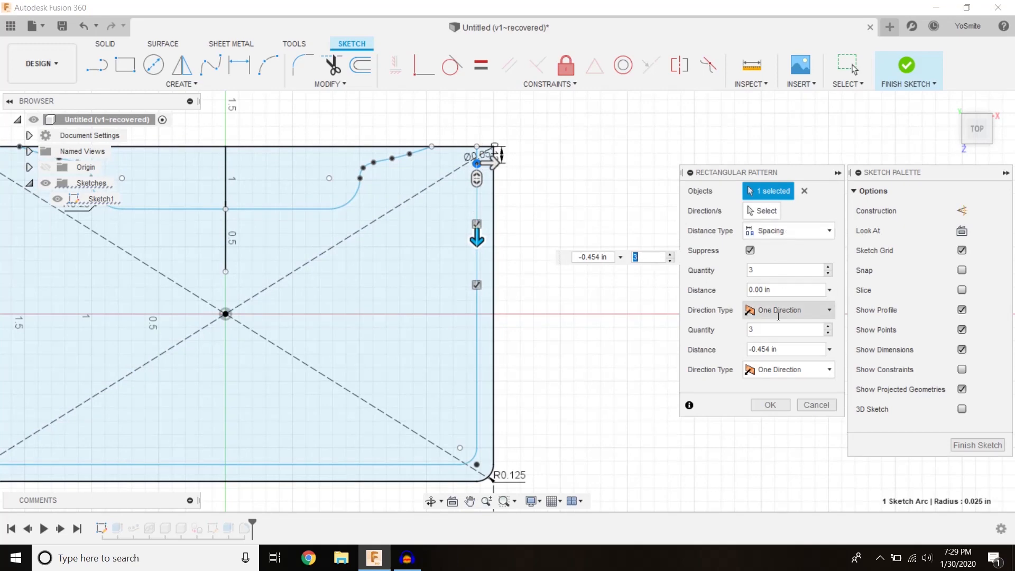
drag(763, 354, 760, 356)
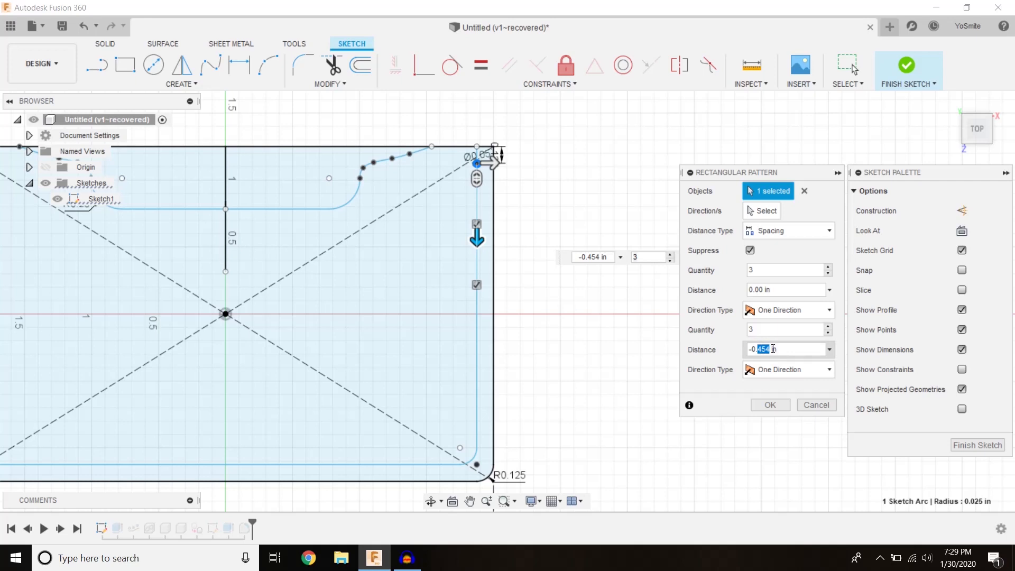
text(25)
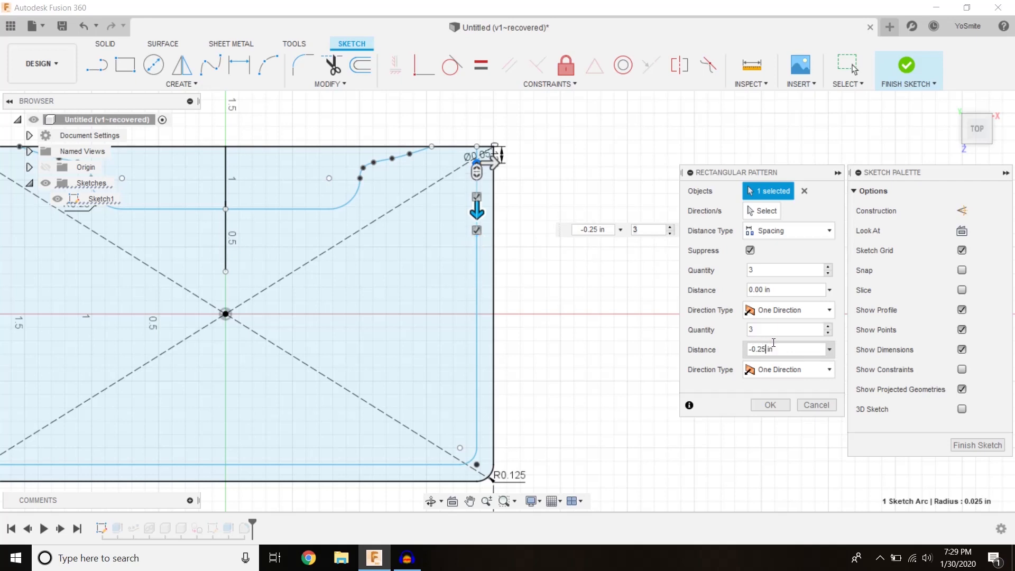
Set the quantity of the pattern's downward direction to 10 so the holes reach the panel's lower-right corner
click(827, 326)
click(827, 326)
click(827, 326)
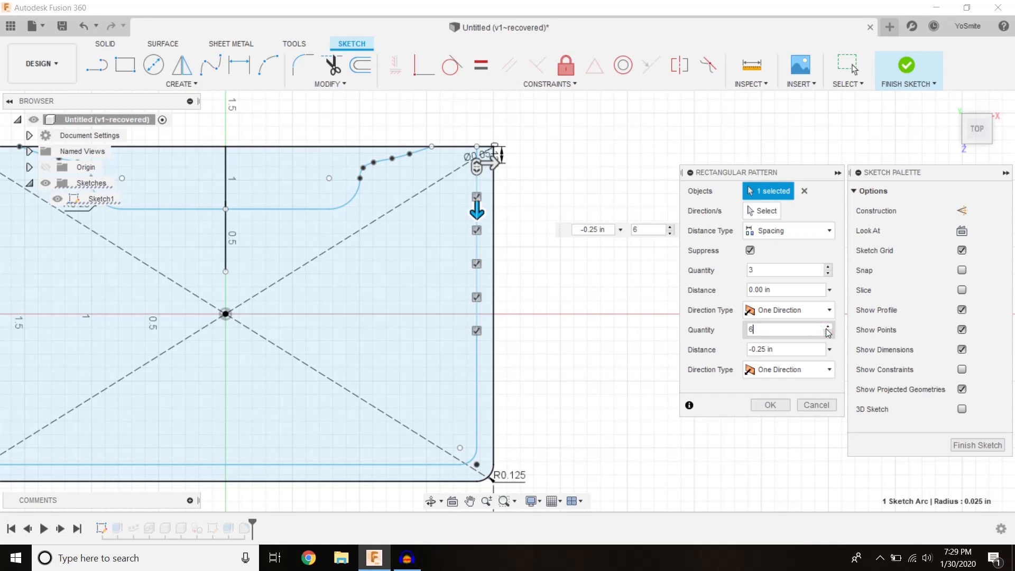
click(828, 326)
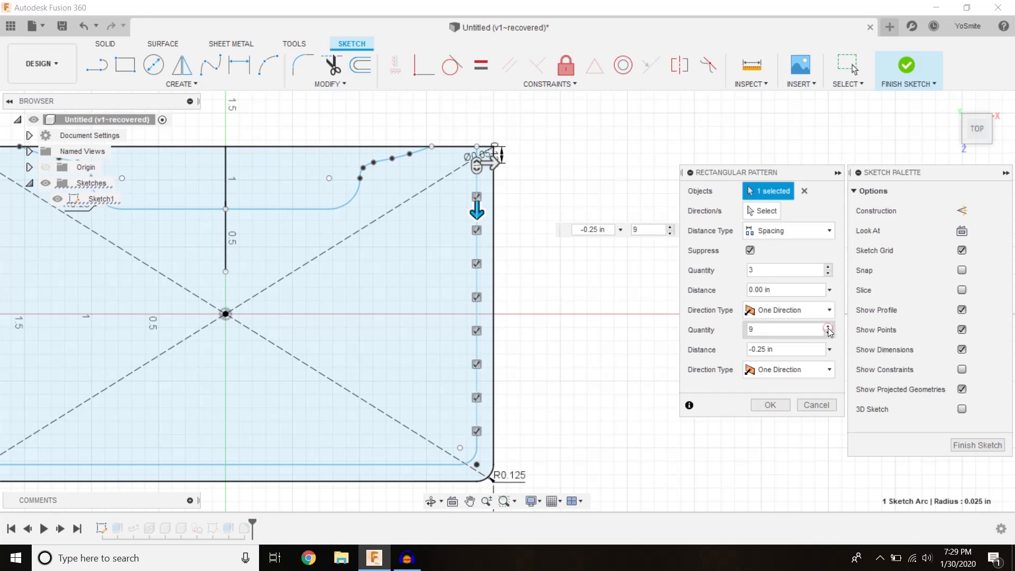
mouse_move(605, 437)
middle_down()
mouse_move(610, 347)
mouse_move(632, 299)
middle_up()
scroll(580, 304, up, 6)
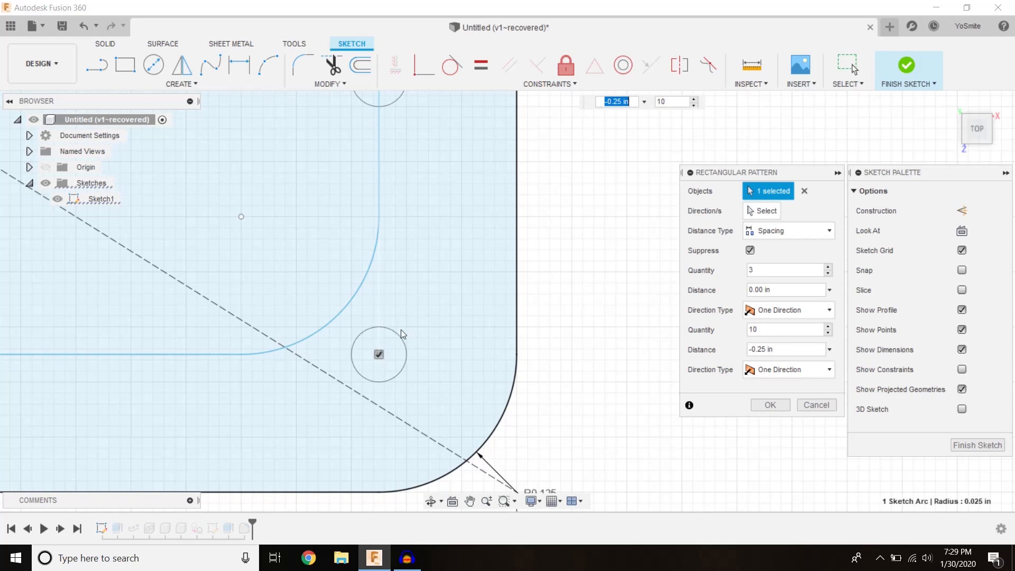
scroll(404, 328, down, 7)
middle_drag(437, 347, 499, 331)
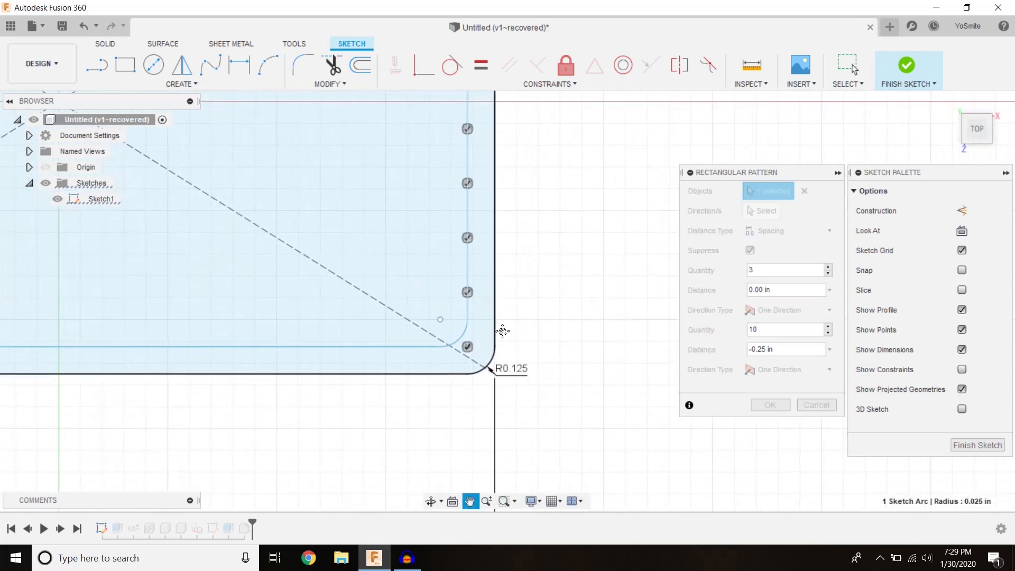
scroll(533, 346, down, 5)
mouse_move(550, 283)
middle_down()
mouse_move(616, 319)
mouse_move(652, 311)
mouse_move(644, 282)
middle_up()
scroll(613, 306, up, 3)
scroll(652, 311, down, 3)
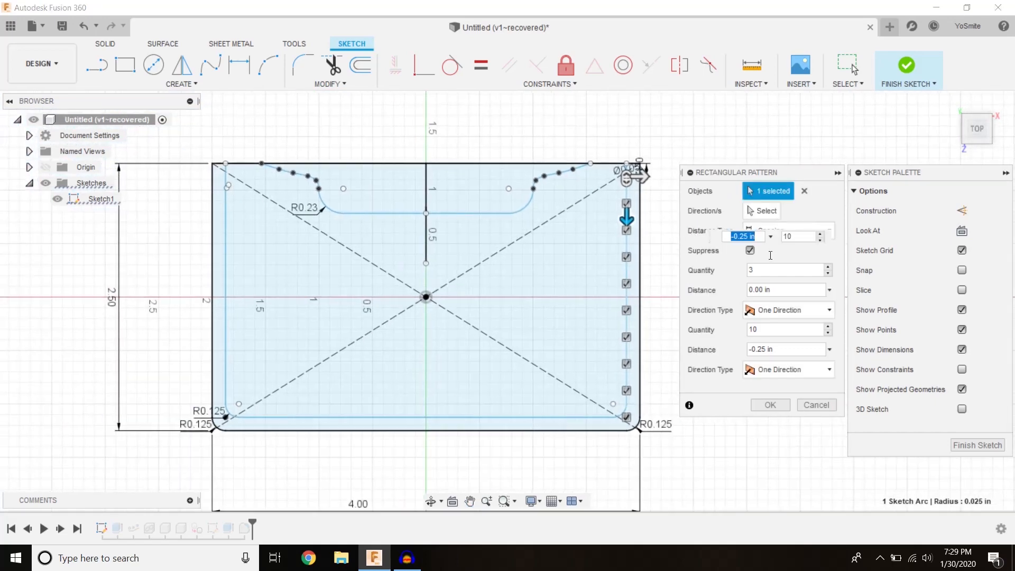
Repeat the hole column on the panel's left edge with quantity 2 and distance -3.75 in, and complete the pattern
drag(640, 176, 452, 212)
click(607, 210)
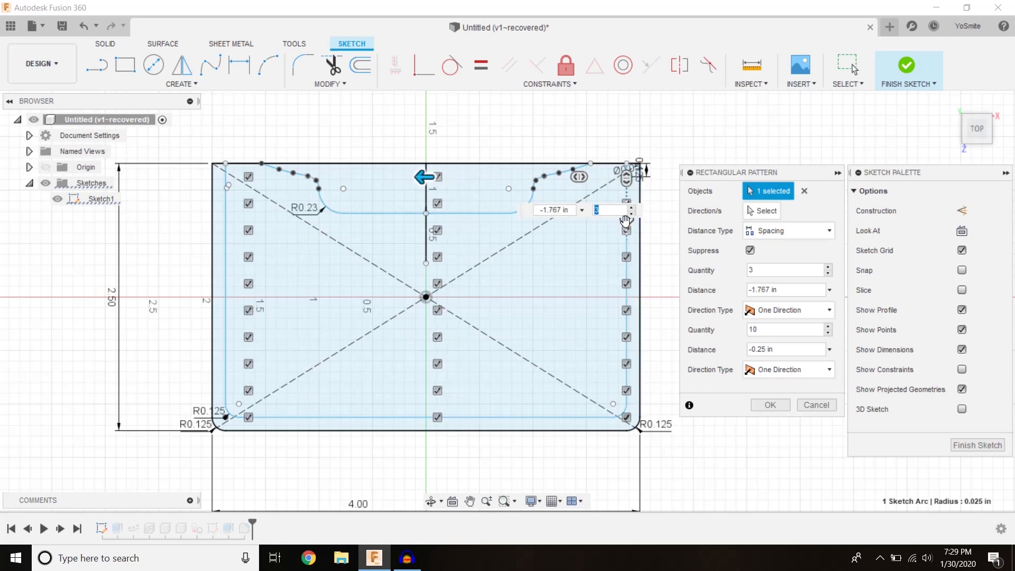
text(2)
key(Tab)
drag(415, 176, 207, 214)
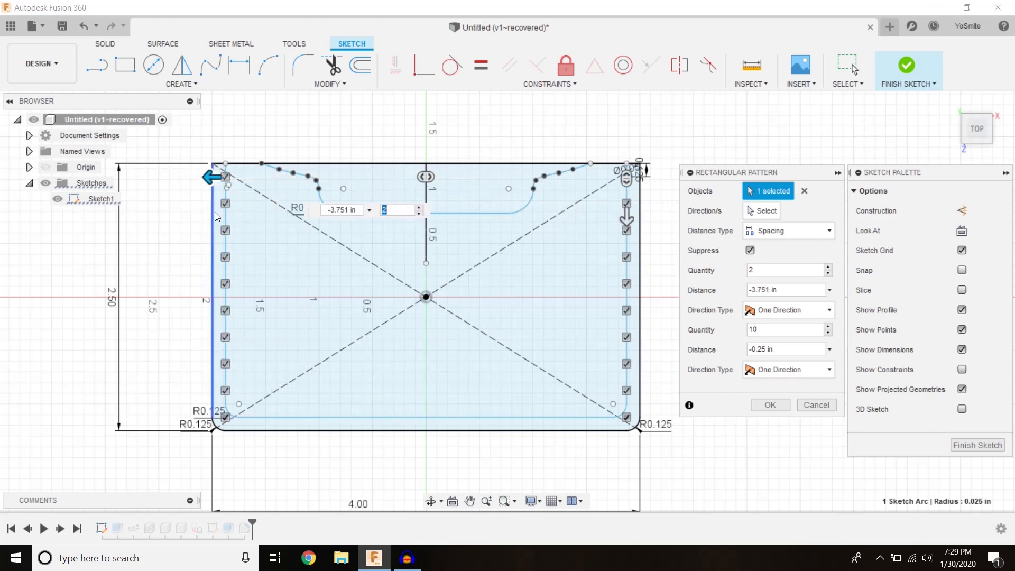
click(349, 209)
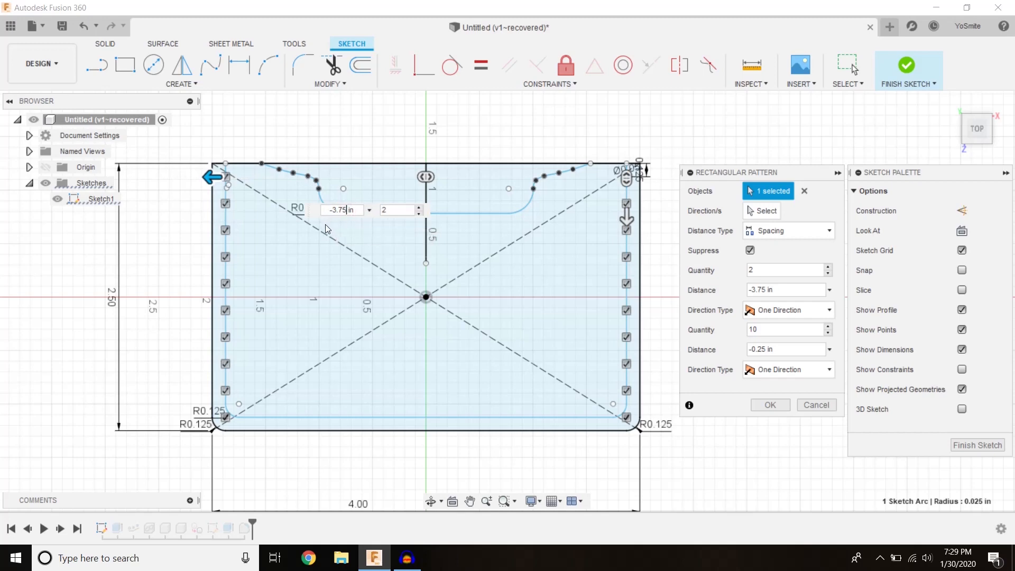
scroll(248, 204, up, 2)
scroll(221, 170, up, 2)
scroll(226, 188, down, 5)
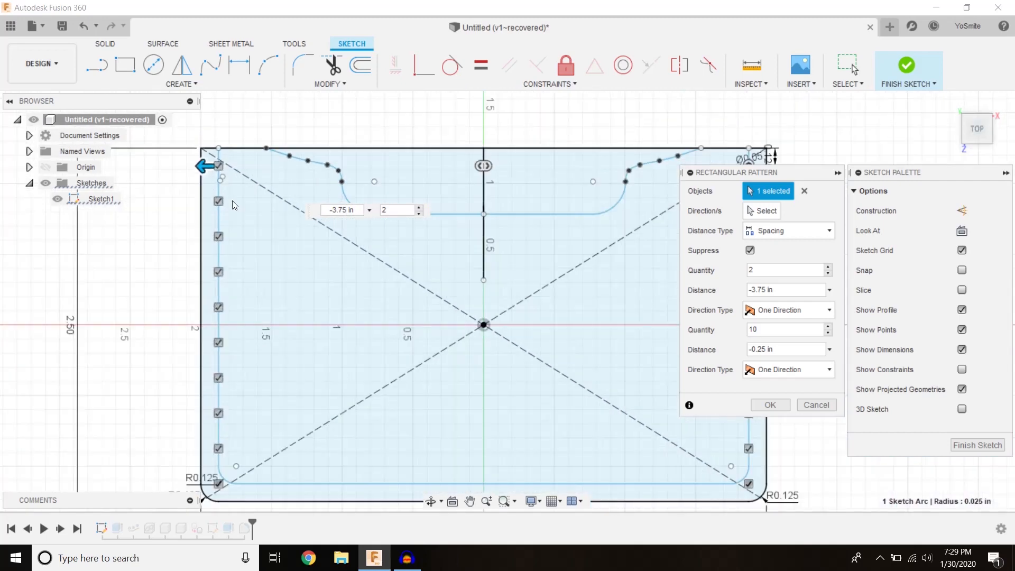
click(777, 407)
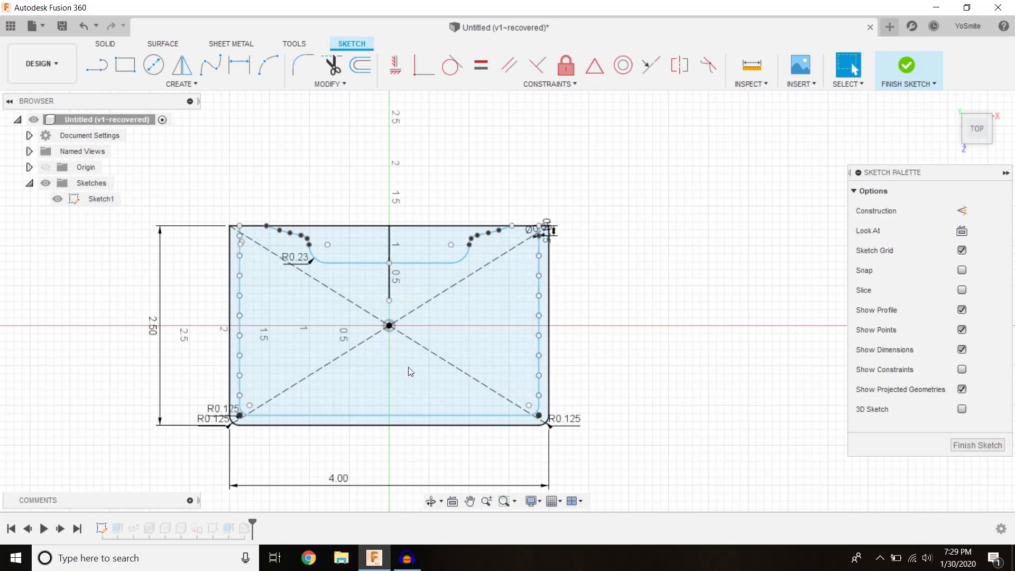
Examine the stitching holes along both side edges of the panel from an angle and from the top
shift+middle_drag(537, 333, 607, 334)
scroll(604, 333, up, 4)
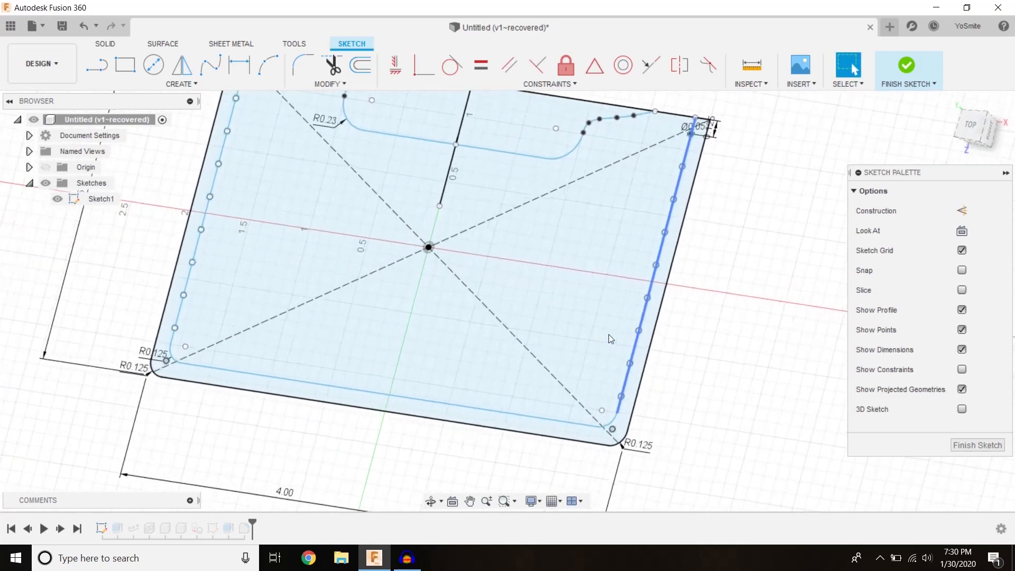
mouse_move(655, 363)
shift+middle_down()
mouse_move(631, 312)
mouse_move(648, 245)
mouse_move(733, 249)
shift+middle_up()
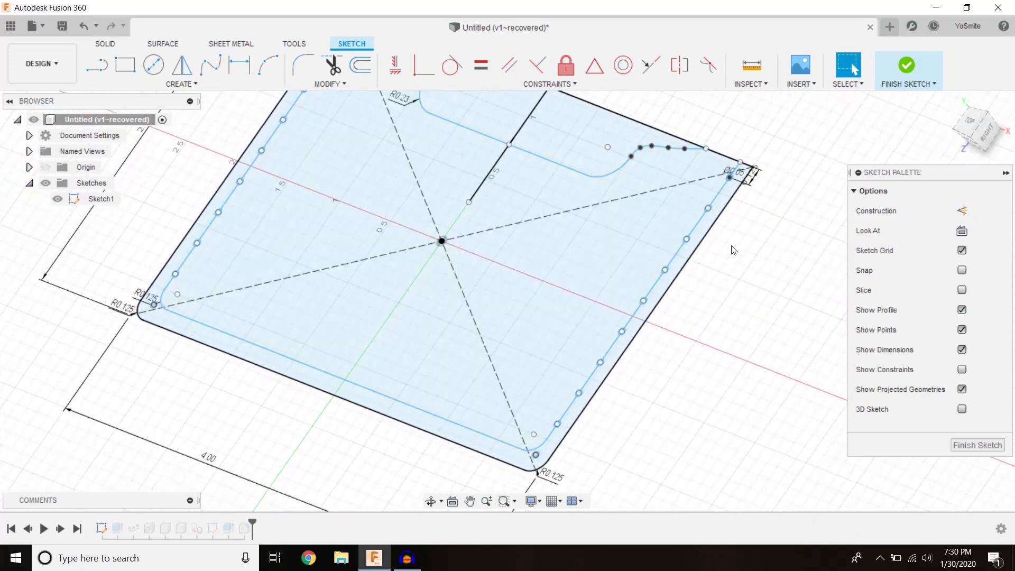
mouse_move(396, 409)
shift+middle_down()
mouse_move(518, 295)
mouse_move(730, 305)
mouse_move(746, 346)
mouse_move(819, 264)
mouse_move(863, 174)
shift+middle_up()
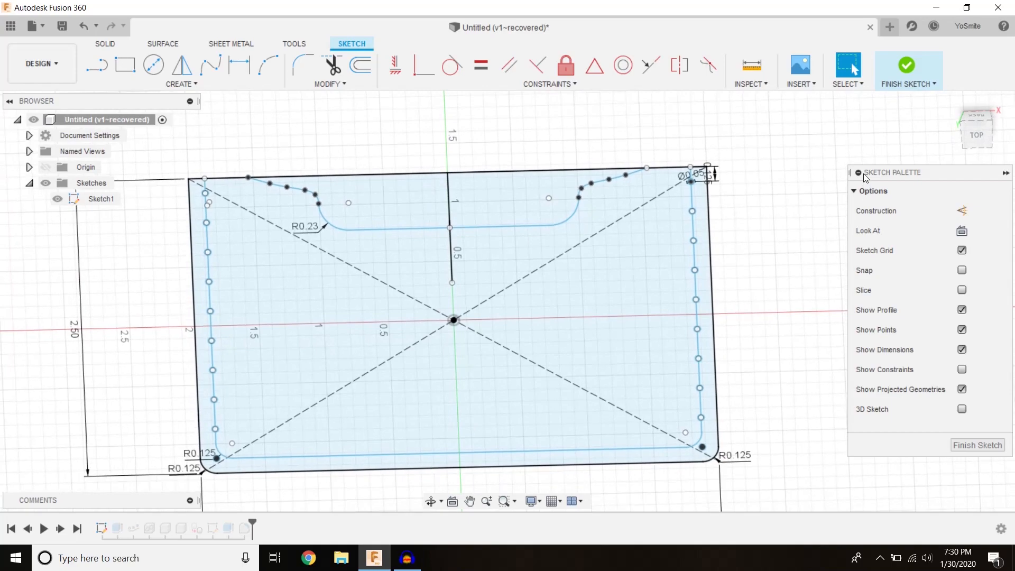
click(974, 134)
scroll(587, 254, down, 5)
middle_drag(565, 163, 506, 438)
scroll(518, 198, up, 8)
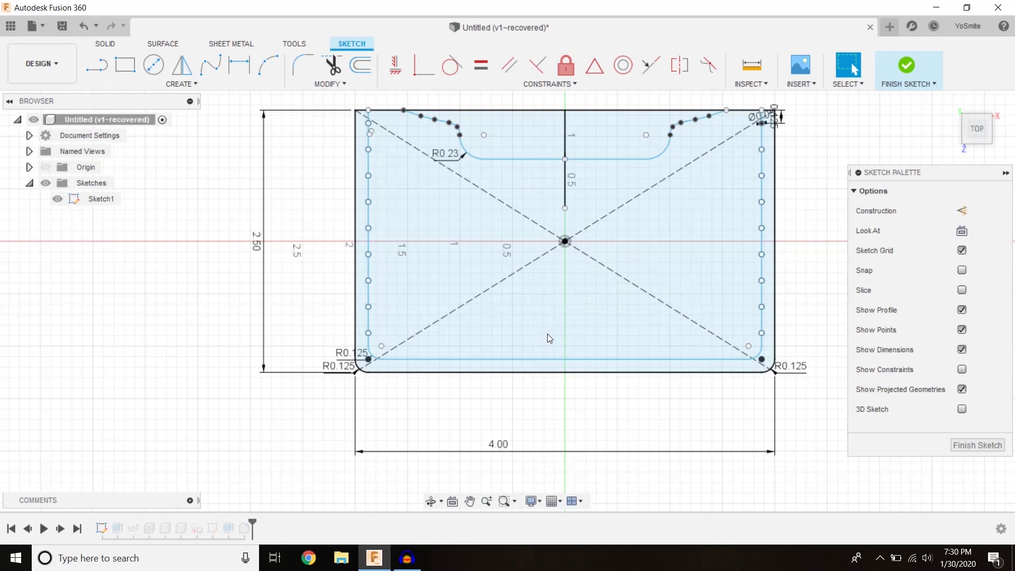
middle_drag(541, 339, 484, 387)
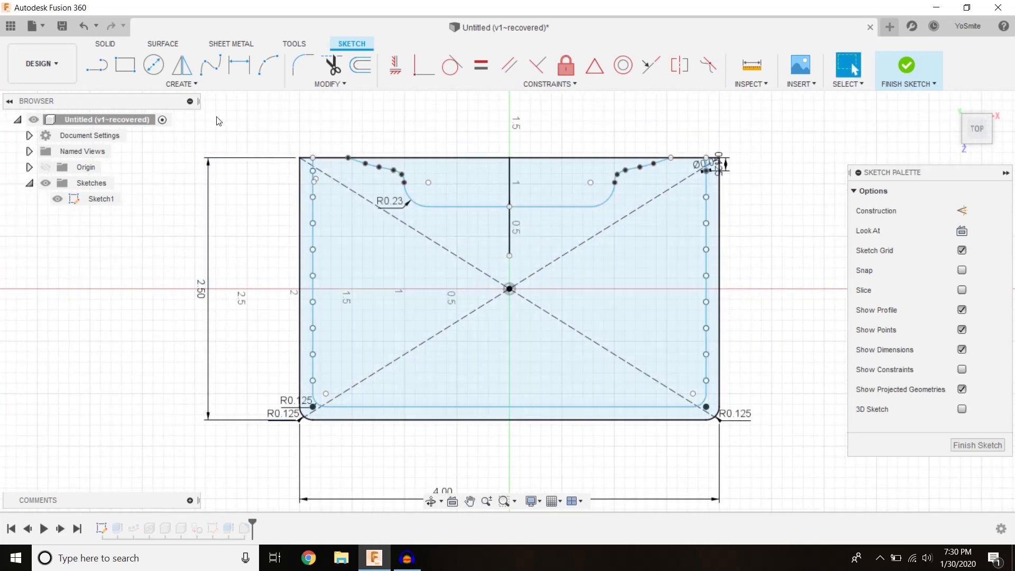
Start a rectangular pattern of the lower-left corner hole along the panel's bottom edge with 0.25 in spacing
click(182, 84)
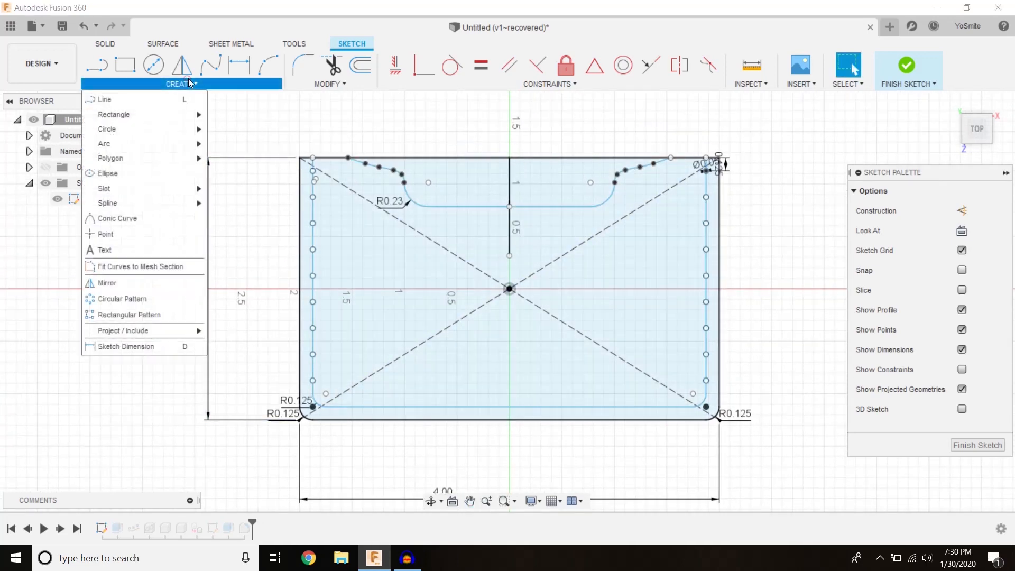
click(132, 313)
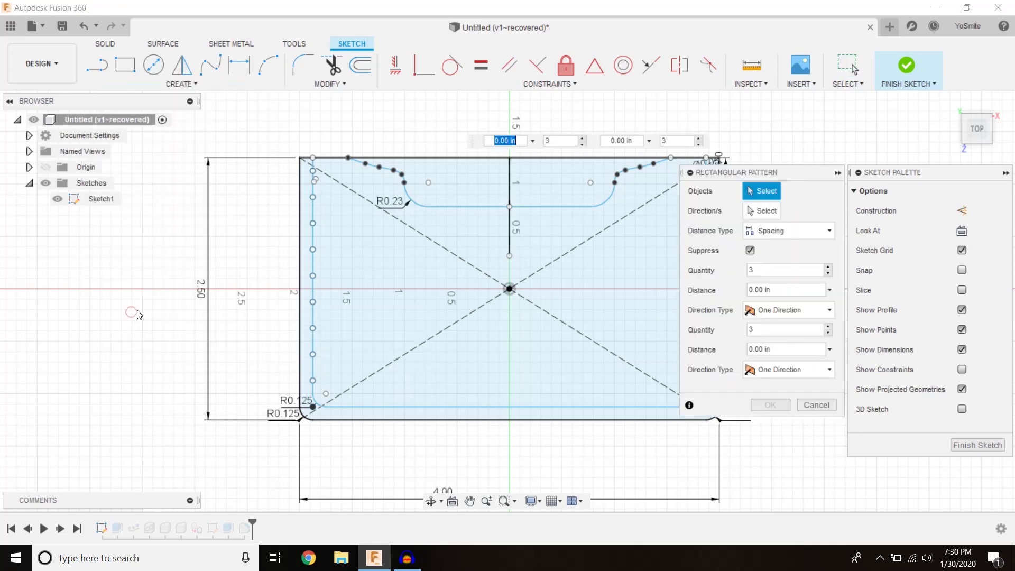
scroll(320, 421, up, 3)
scroll(334, 425, up, 5)
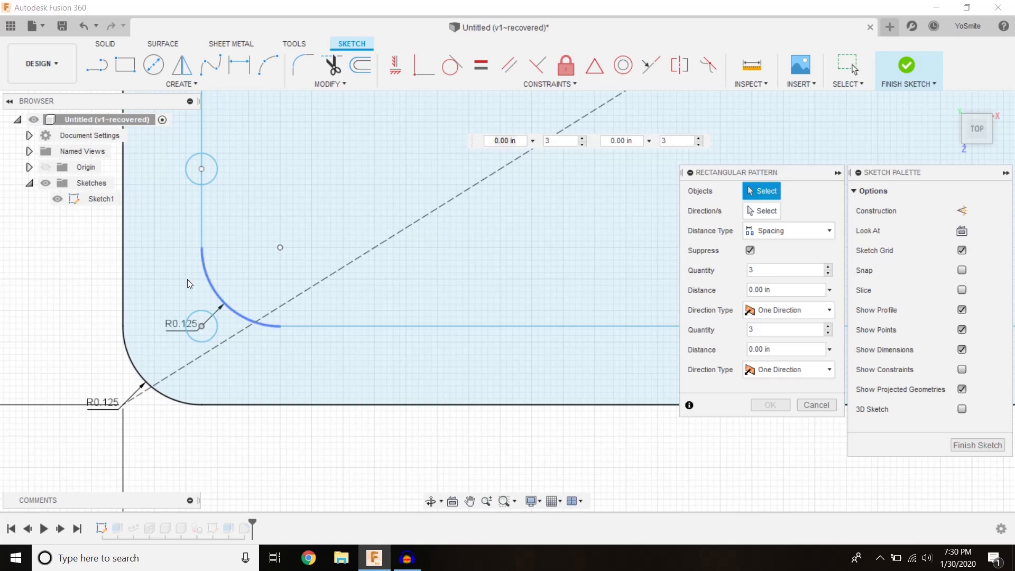
click(193, 341)
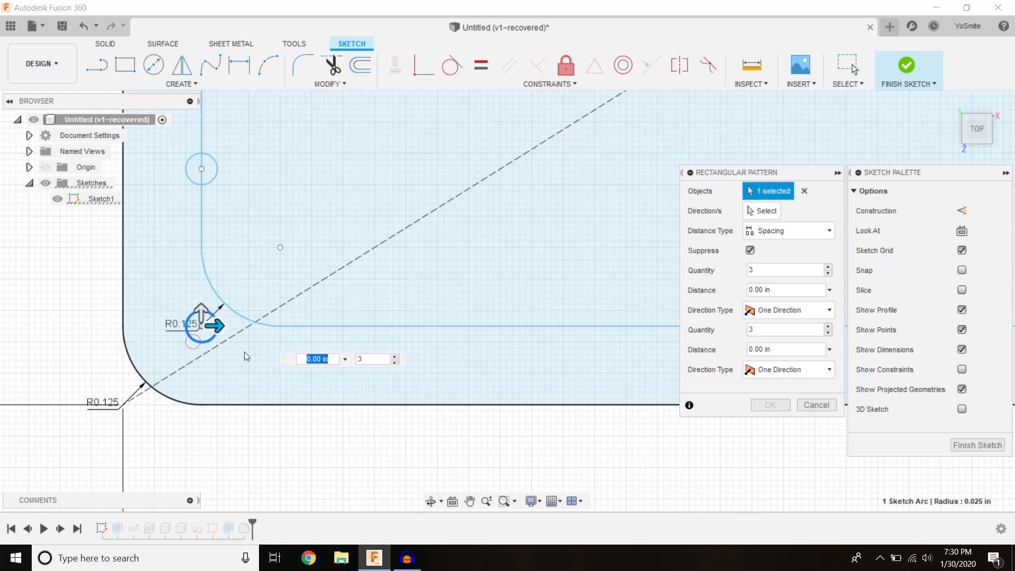
scroll(245, 351, down, 5)
mouse_move(363, 337)
middle_down()
mouse_move(197, 299)
mouse_move(207, 312)
middle_up()
drag(154, 321, 268, 321)
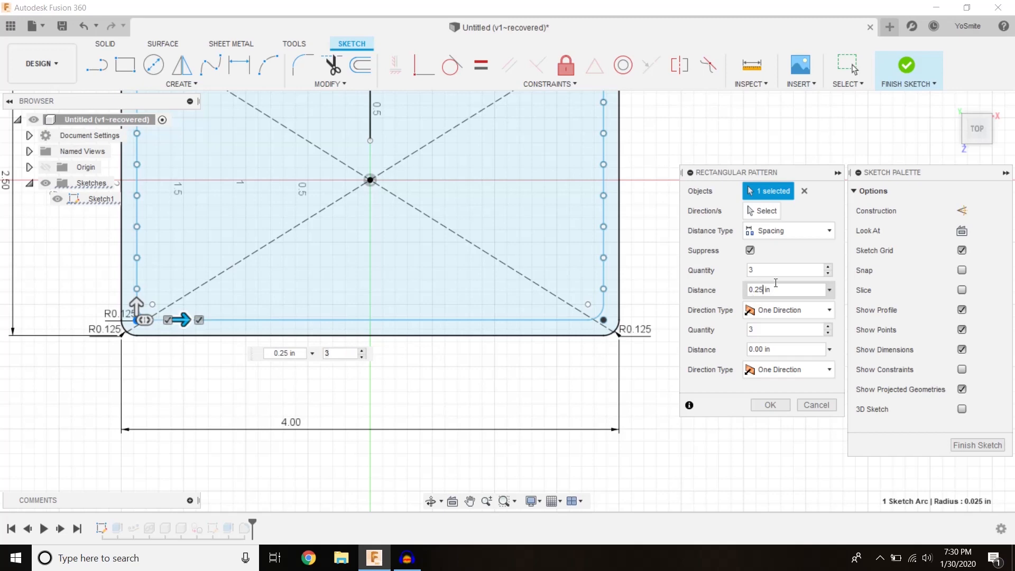
Set the bottom-edge pattern's quantity to 15, stopping before the existing lower-right corner hole, and complete the pattern
click(828, 268)
click(828, 268)
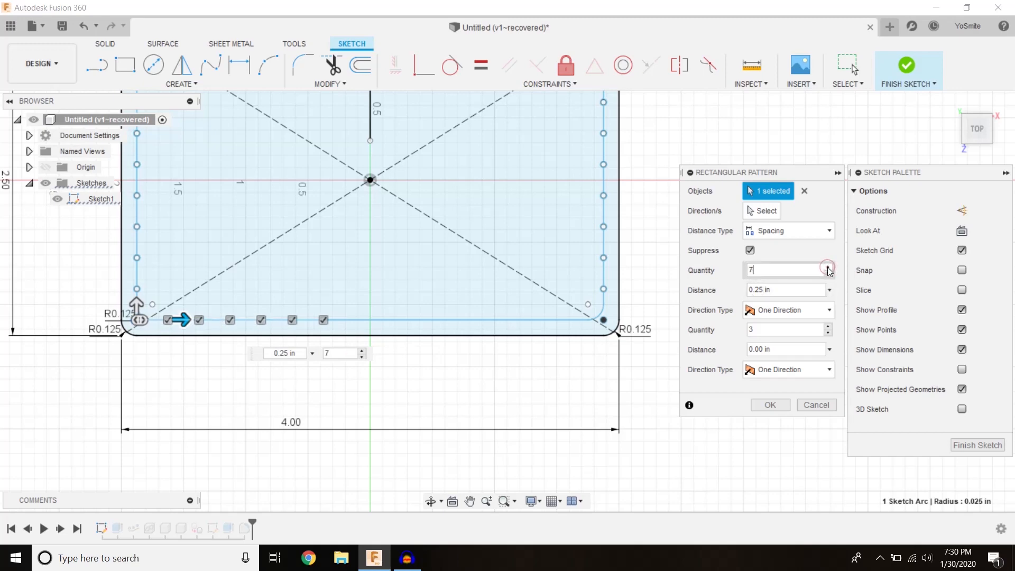
click(828, 268)
text(15)
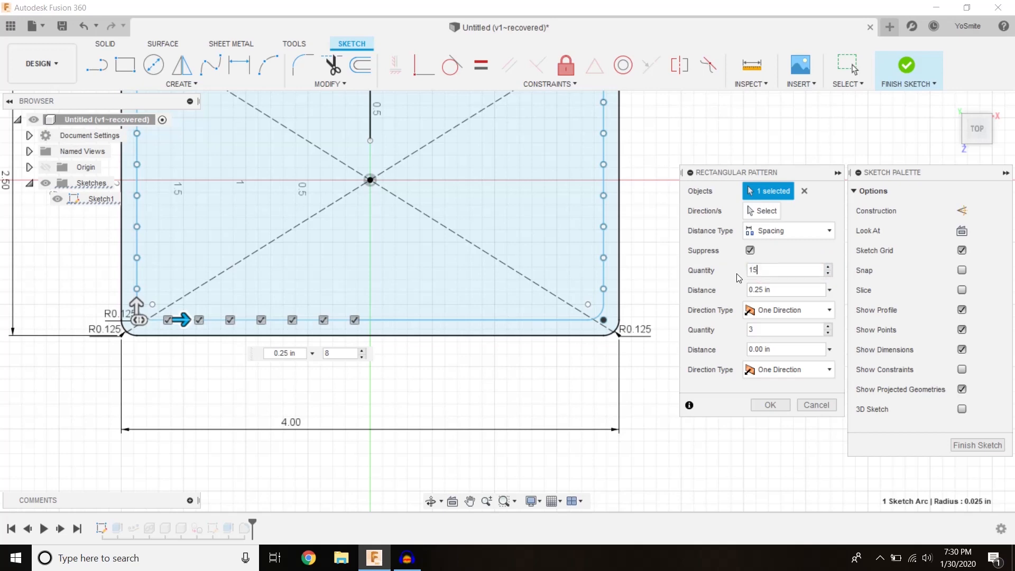
scroll(584, 332, up, 3)
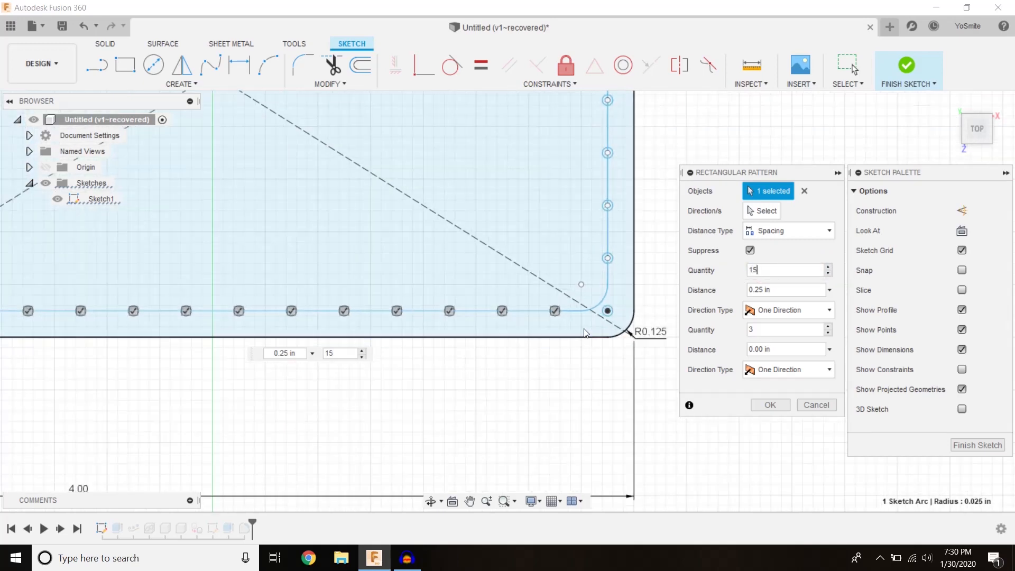
scroll(584, 332, up, 2)
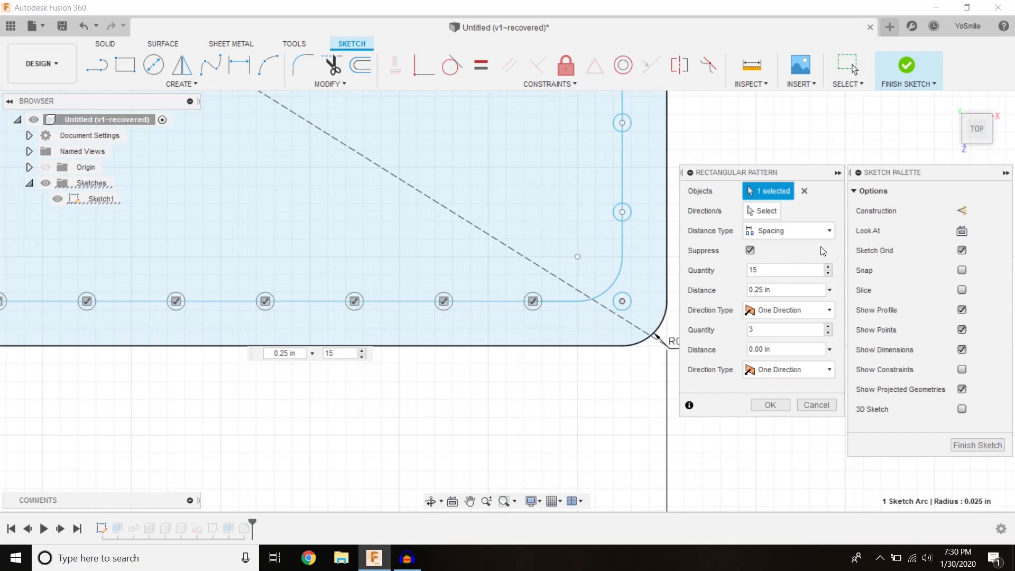
click(828, 267)
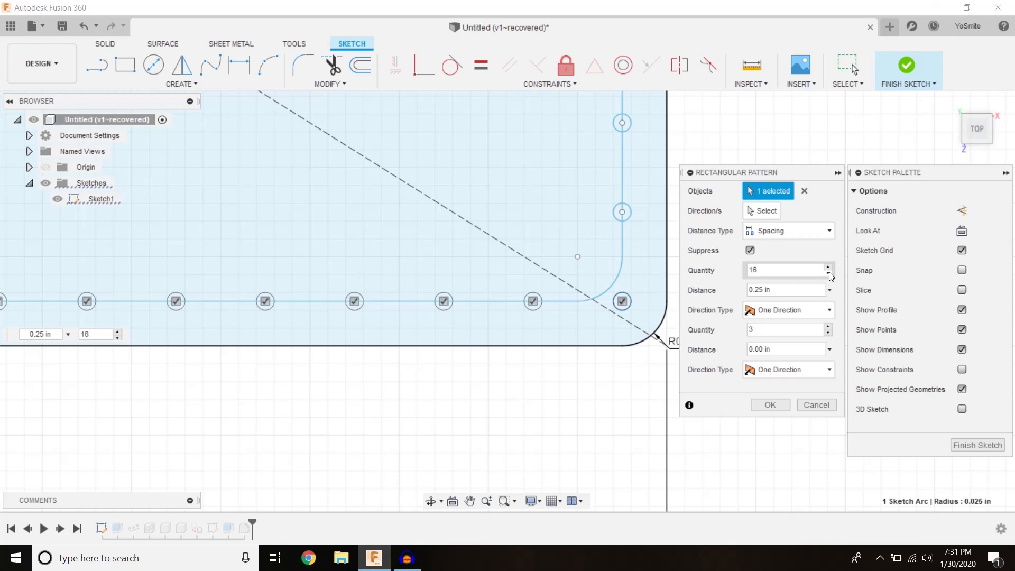
scroll(656, 351, down, 5)
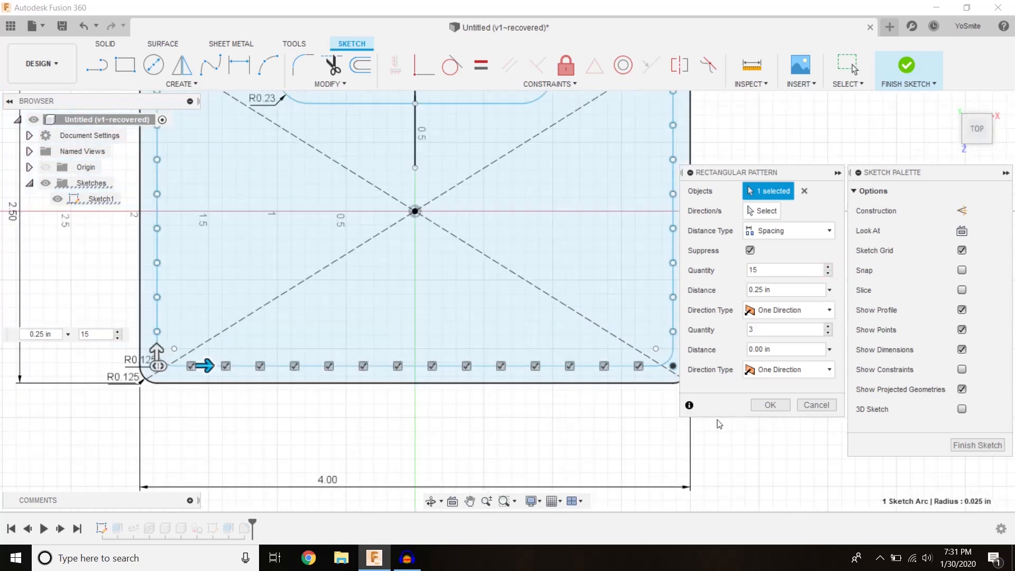
scroll(668, 410, up, 1)
middle_drag(668, 411, 590, 382)
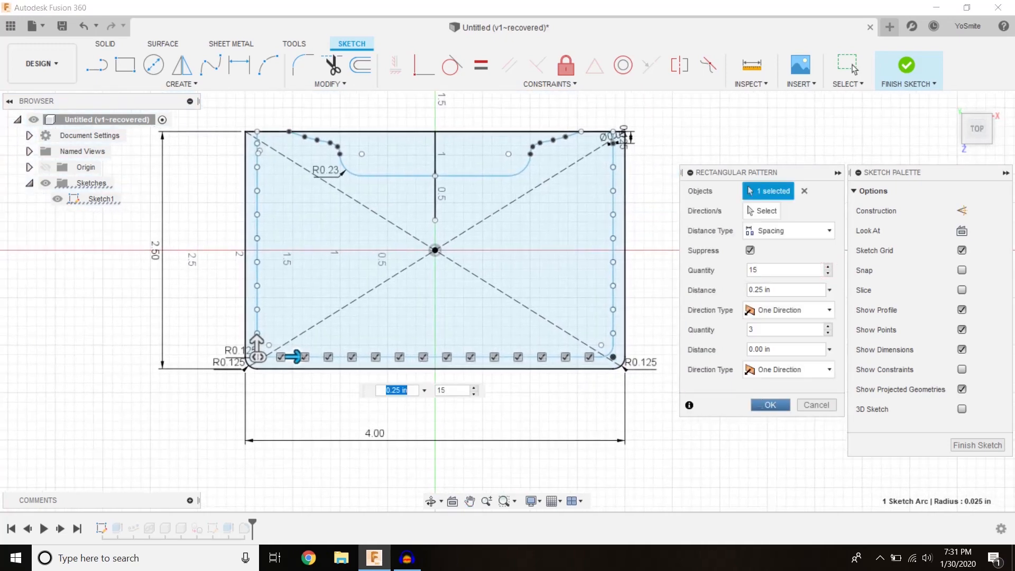
click(768, 404)
Examine the stitching holes around the panel's side and bottom edges from several angles
mouse_move(395, 384)
shift+middle_down()
mouse_move(510, 334)
mouse_move(591, 409)
mouse_move(598, 383)
mouse_move(618, 367)
mouse_move(646, 363)
mouse_move(741, 306)
shift+middle_up()
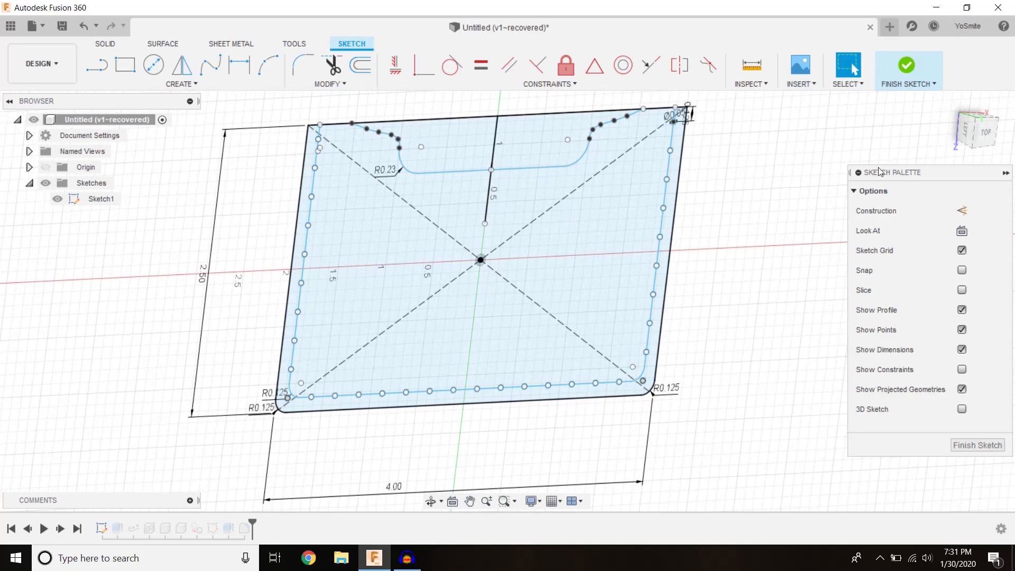
shift+middle_drag(852, 174, 867, 170)
mouse_move(986, 139)
shift+middle_down()
mouse_move(988, 127)
mouse_move(984, 135)
shift+middle_up()
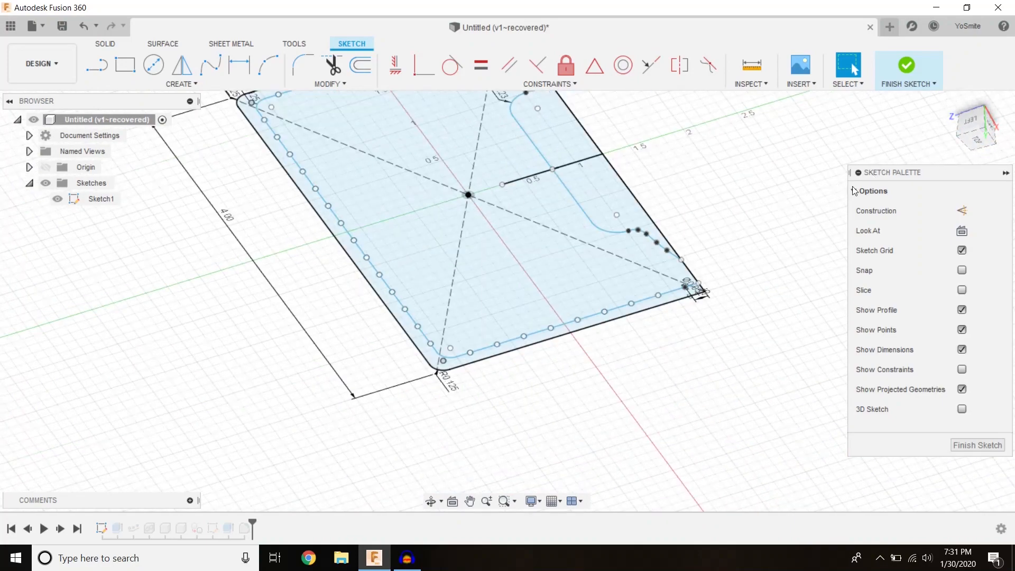
scroll(751, 253, down, 3)
mouse_move(735, 245)
middle_down()
mouse_move(682, 336)
mouse_move(713, 337)
middle_up()
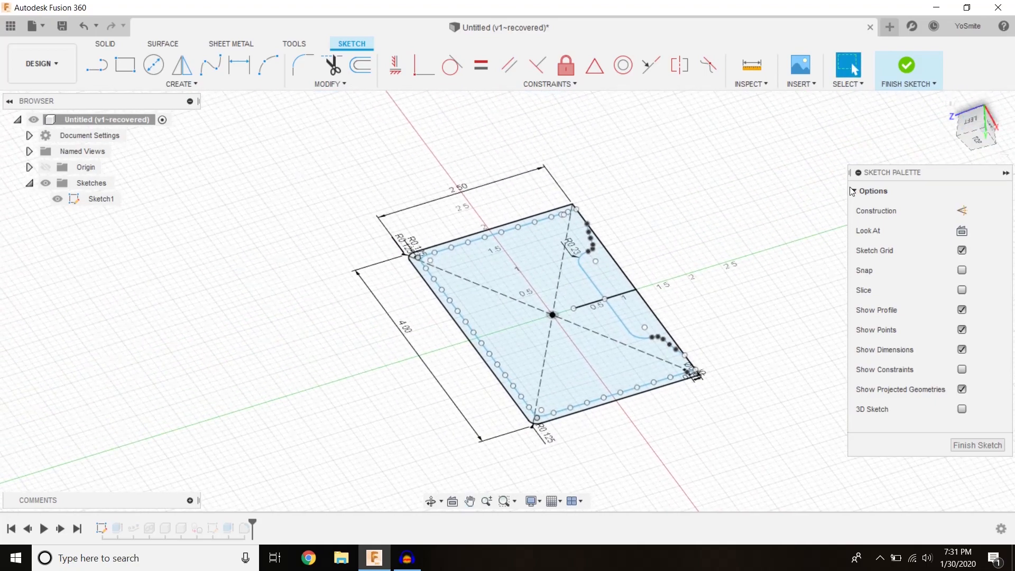
click(966, 119)
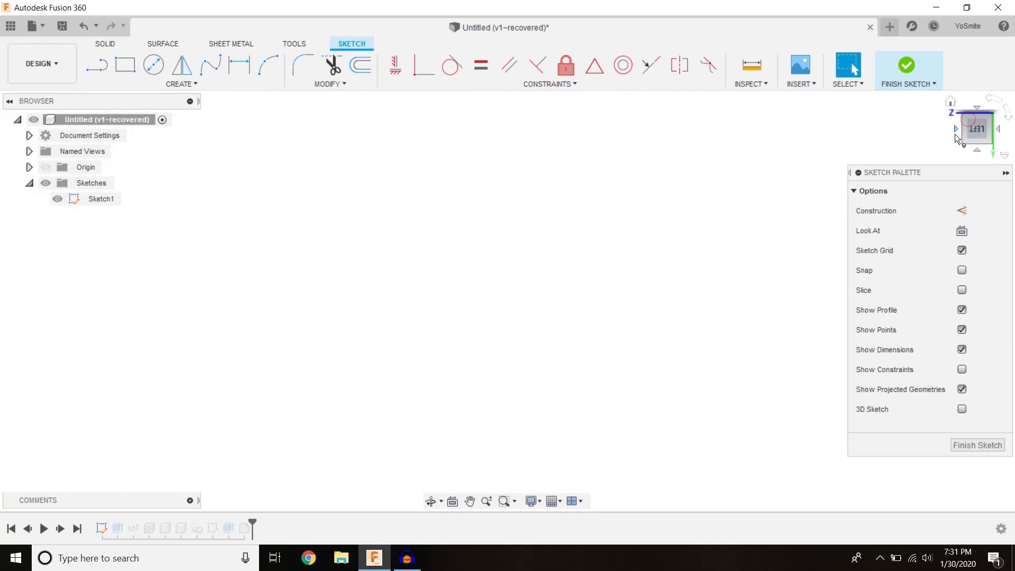
Examine the panel sketch upright and face-on from below, including the stitching hole at the upper-left corner
scroll(754, 271, down, 5)
mouse_move(753, 271)
middle_down()
mouse_move(487, 258)
mouse_move(511, 258)
middle_up()
click(980, 124)
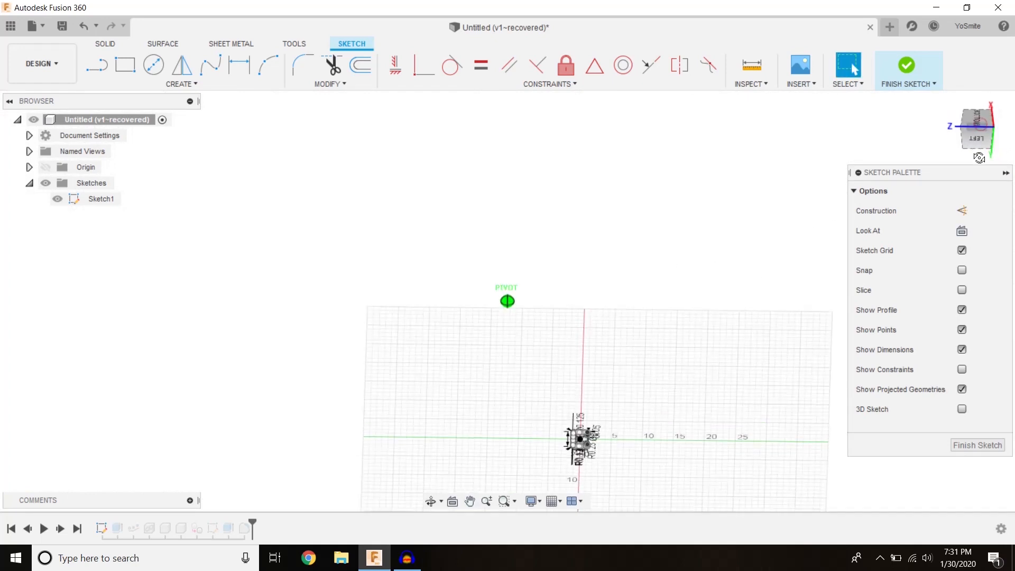
click(978, 125)
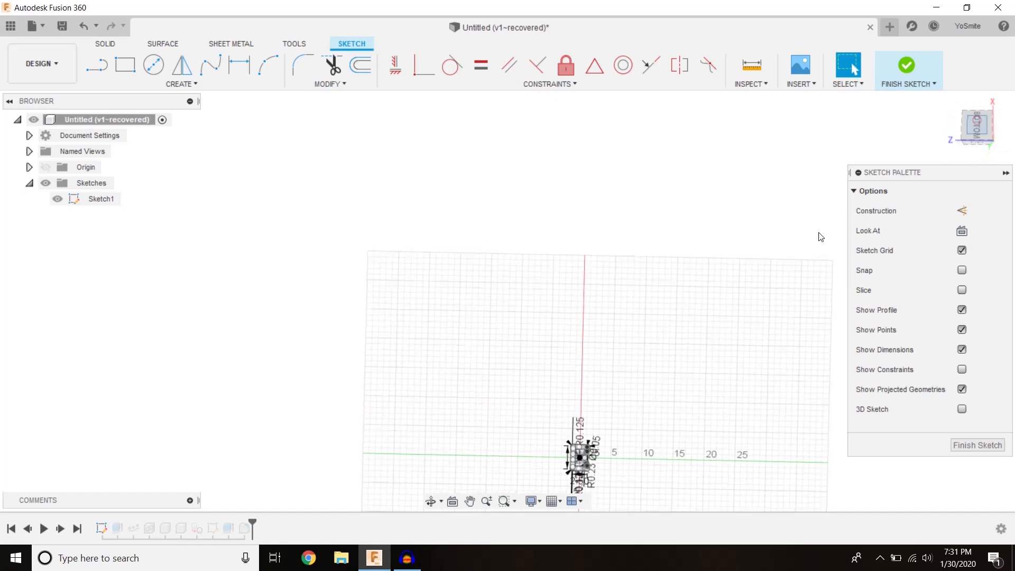
scroll(516, 344, up, 10)
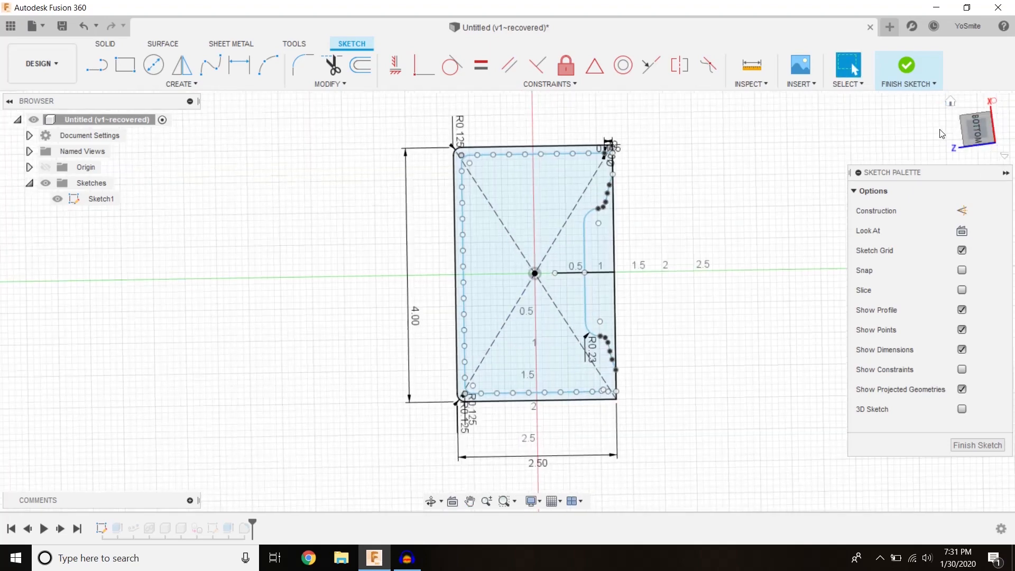
click(1000, 102)
scroll(343, 265, up, 5)
mouse_move(447, 314)
middle_down()
mouse_move(319, 344)
mouse_move(339, 346)
middle_up()
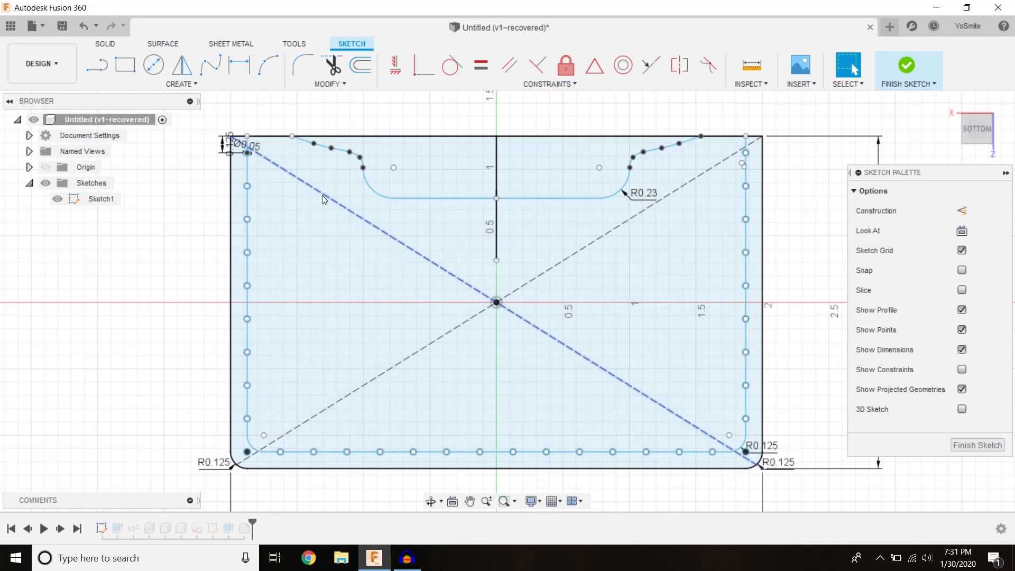
scroll(245, 156, up, 5)
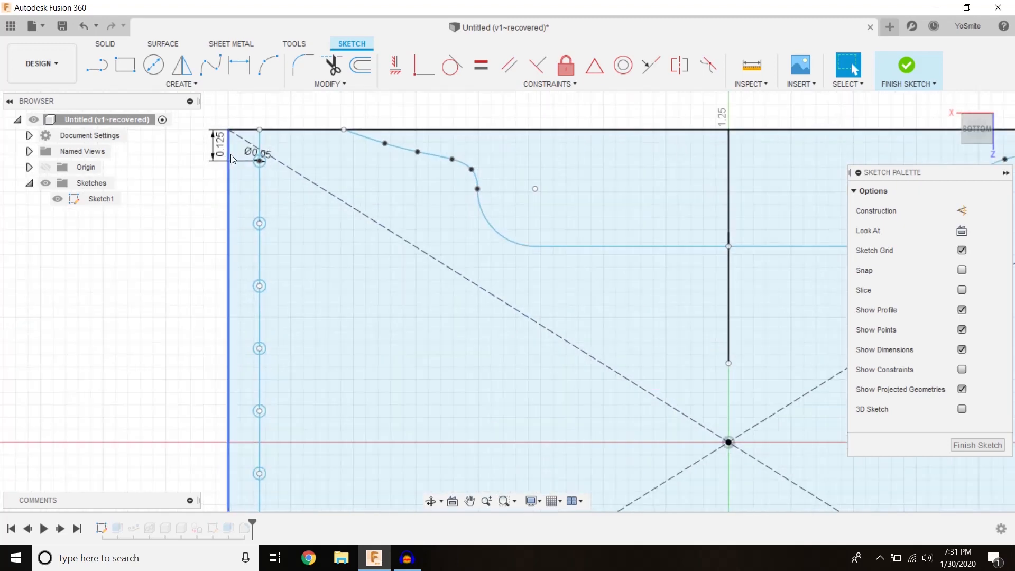
scroll(272, 164, down, 5)
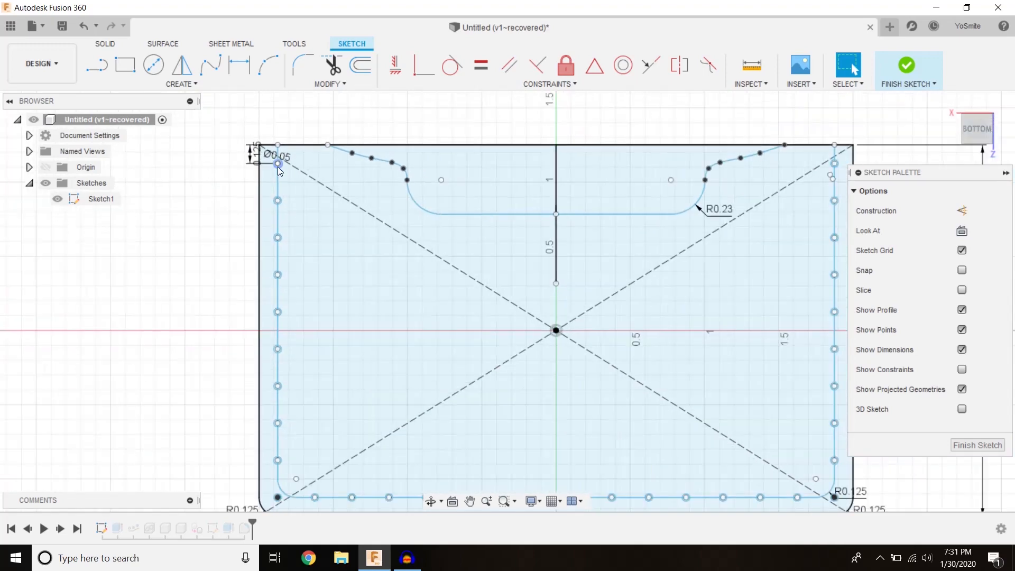
Try a rectangular pattern of the upper-left hole's center point, stretched about 0.494 in upward beyond the panel with a quantity of 3
click(180, 84)
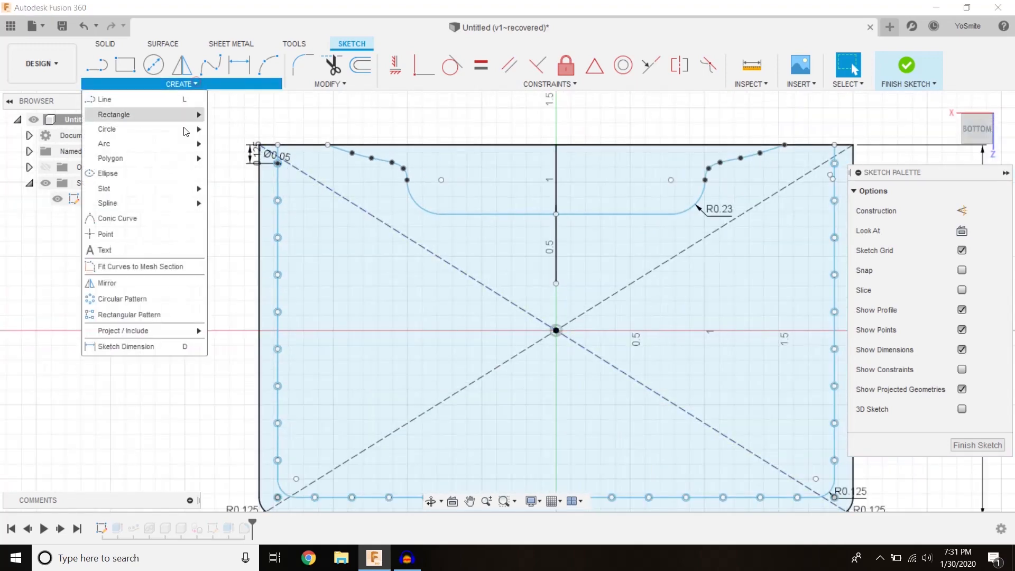
click(119, 317)
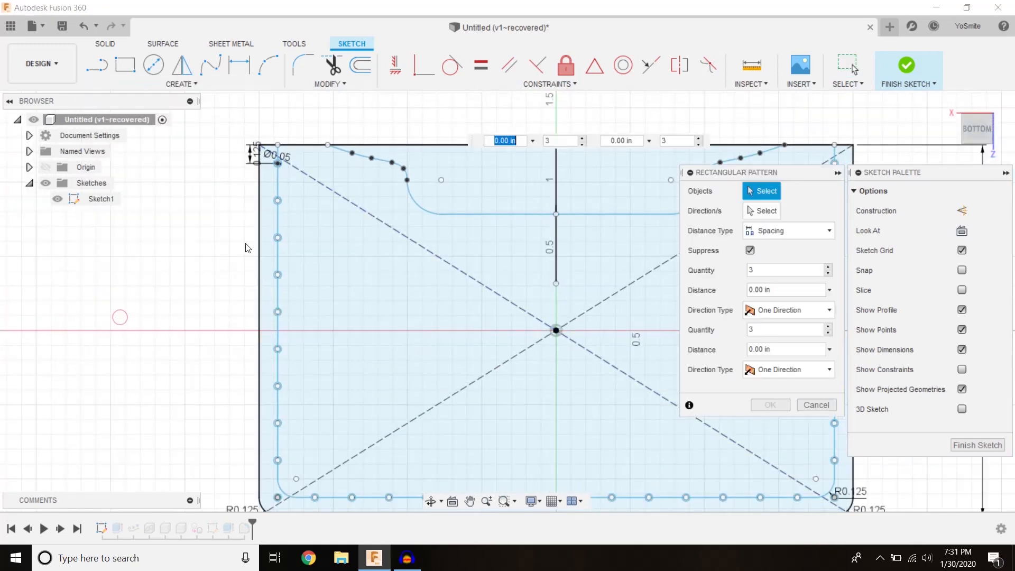
click(279, 166)
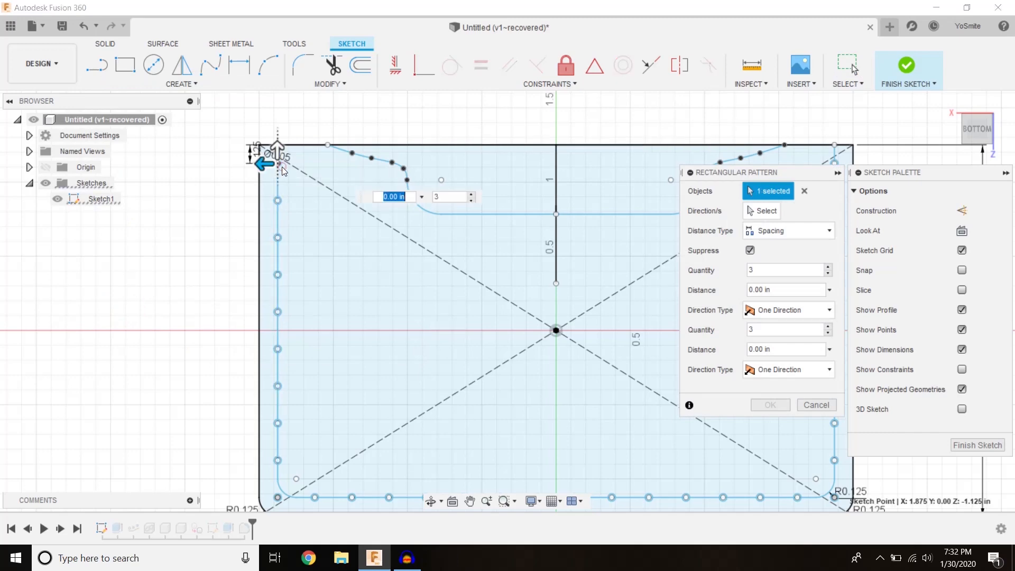
drag(277, 154, 277, 126)
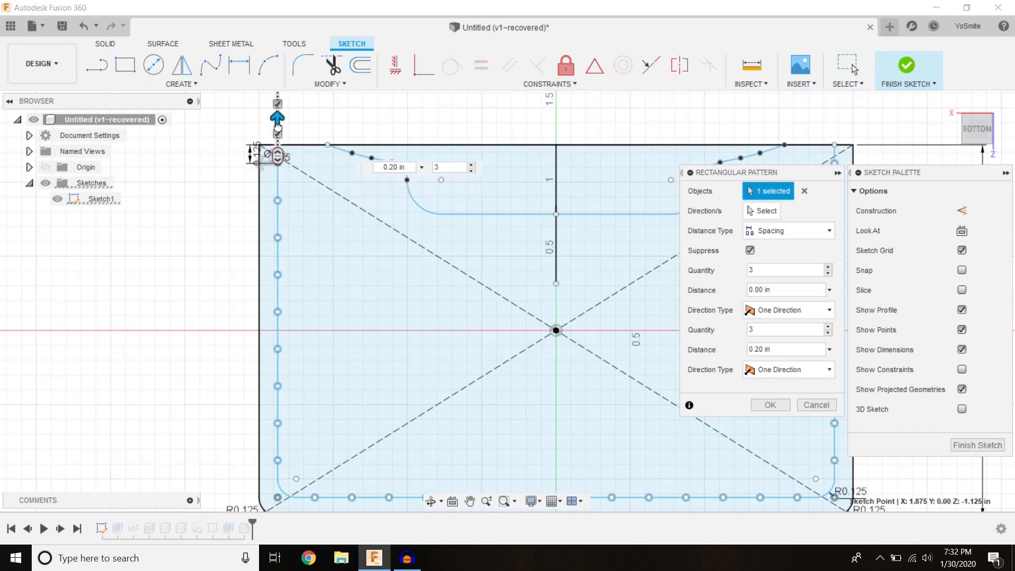
middle_drag(280, 153, 296, 323)
drag(295, 289, 294, 248)
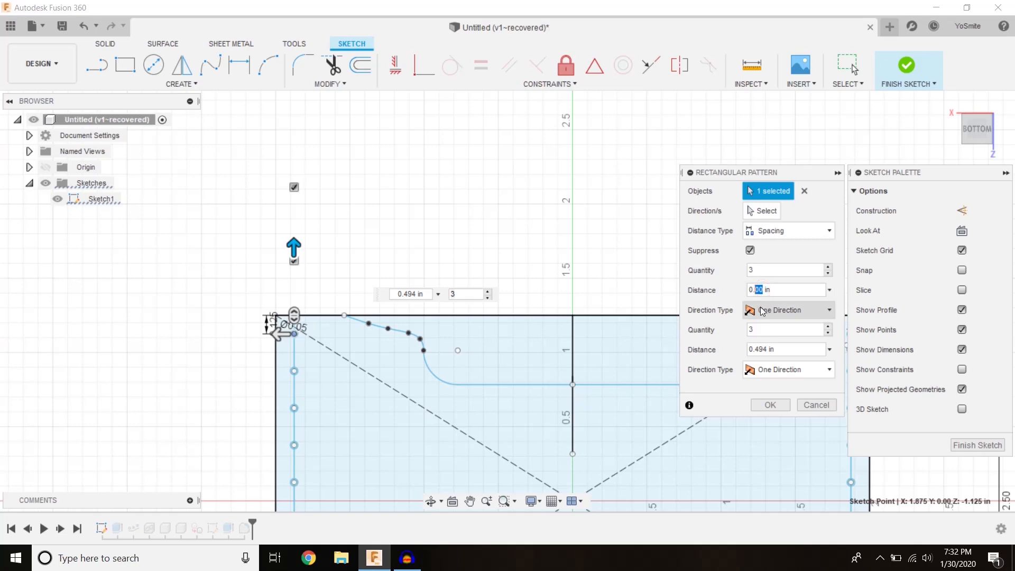
key(Return)
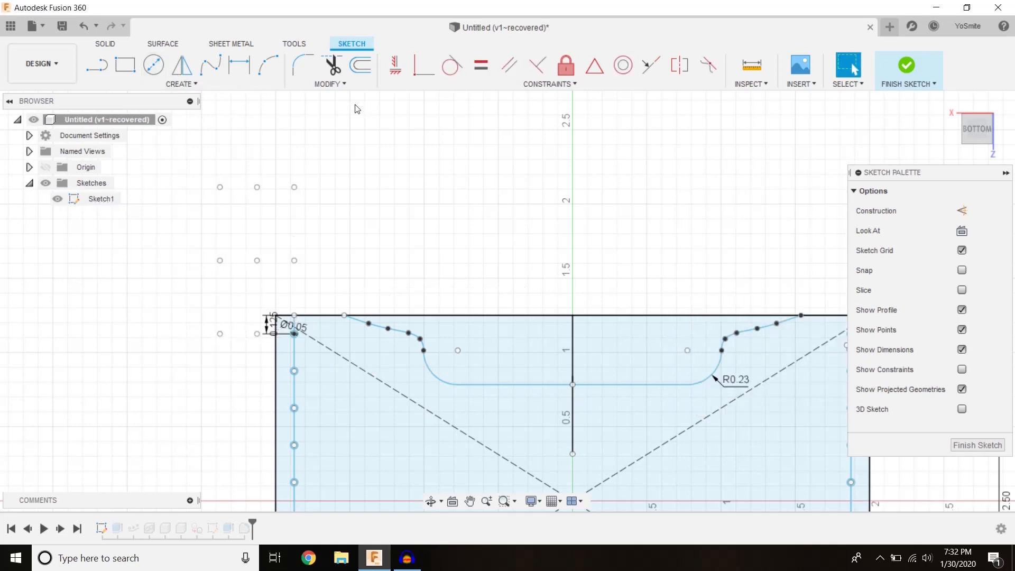
Start a rectangular pattern of the upper-left hole's circle upward beyond the panel, with quantity 6 and about 0.294 in spacing
click(181, 84)
click(135, 315)
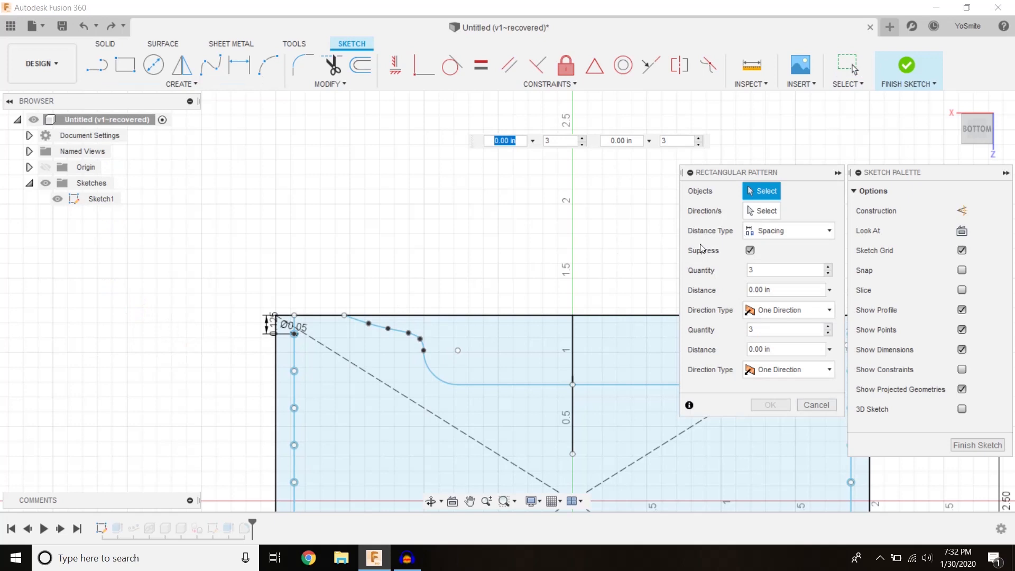
scroll(299, 311, up, 5)
click(297, 348)
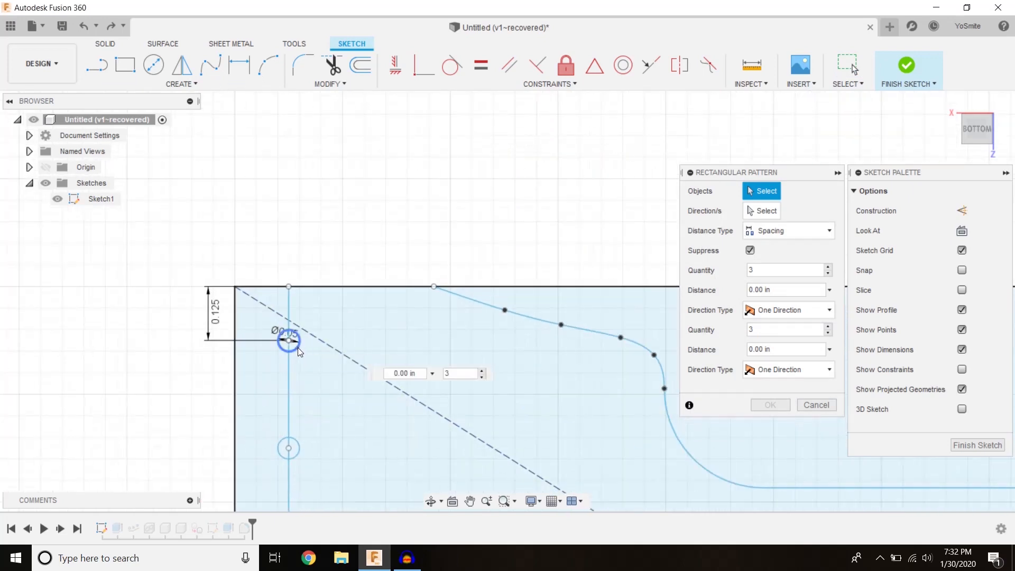
drag(290, 325, 288, 200)
middle_drag(289, 200, 343, 280)
scroll(359, 286, down, 3)
key(Tab)
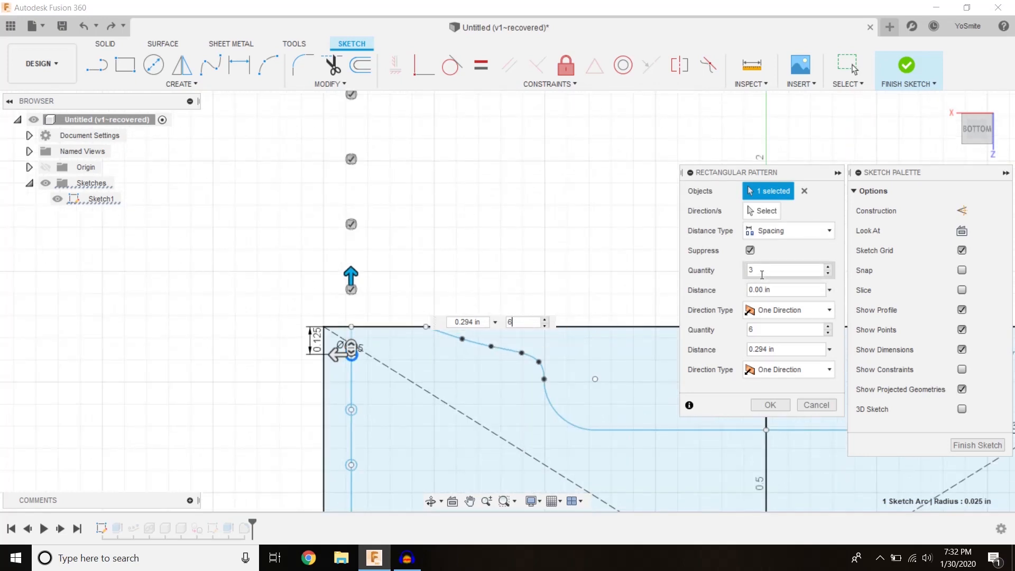
Set the upward pattern's spacing to 0.25 in and inspect the previewed holes above the panel
click(766, 349)
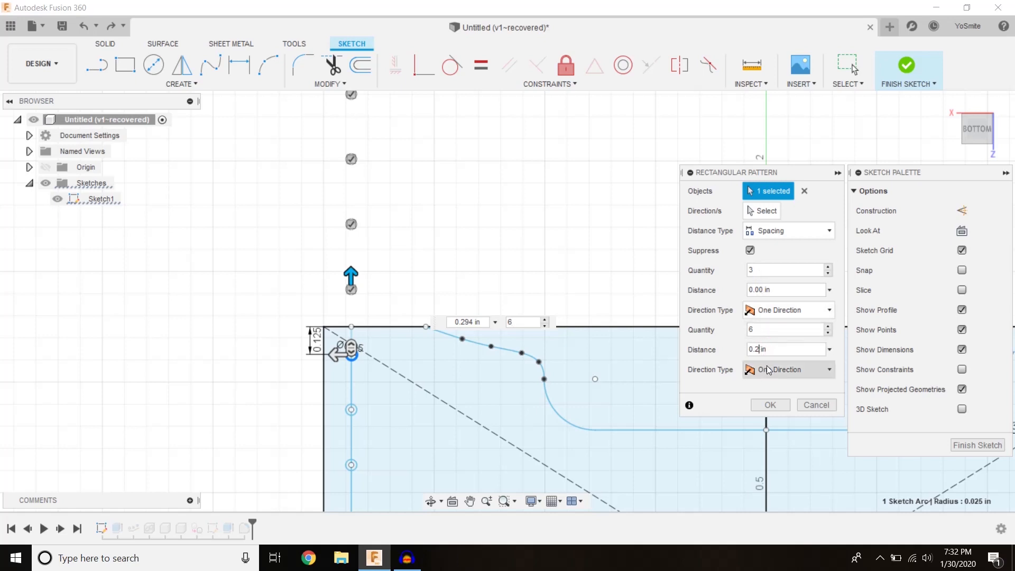
scroll(391, 243, down, 4)
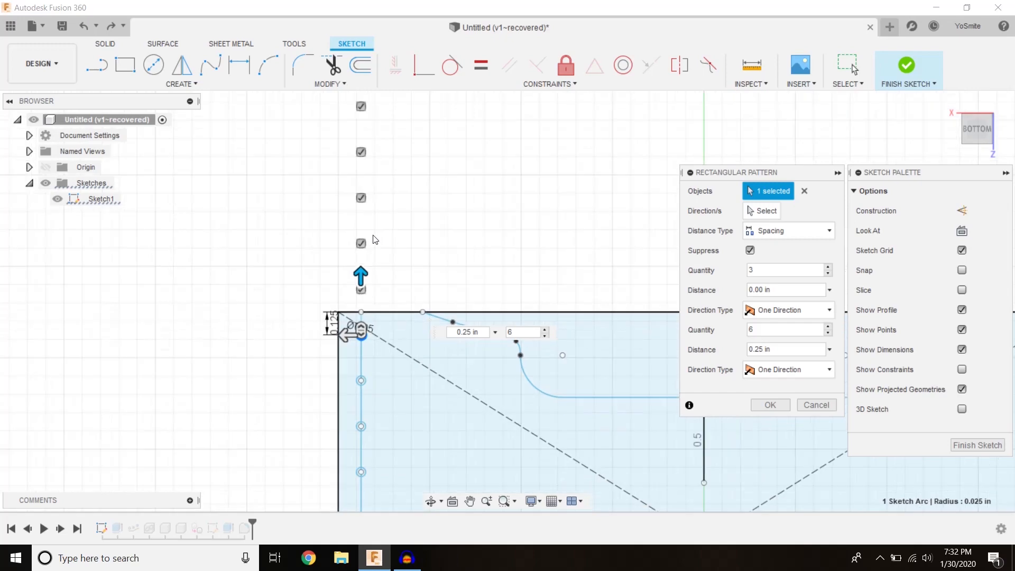
middle_drag(401, 186, 442, 286)
scroll(408, 270, up, 4)
scroll(405, 270, up, 4)
scroll(400, 233, down, 1)
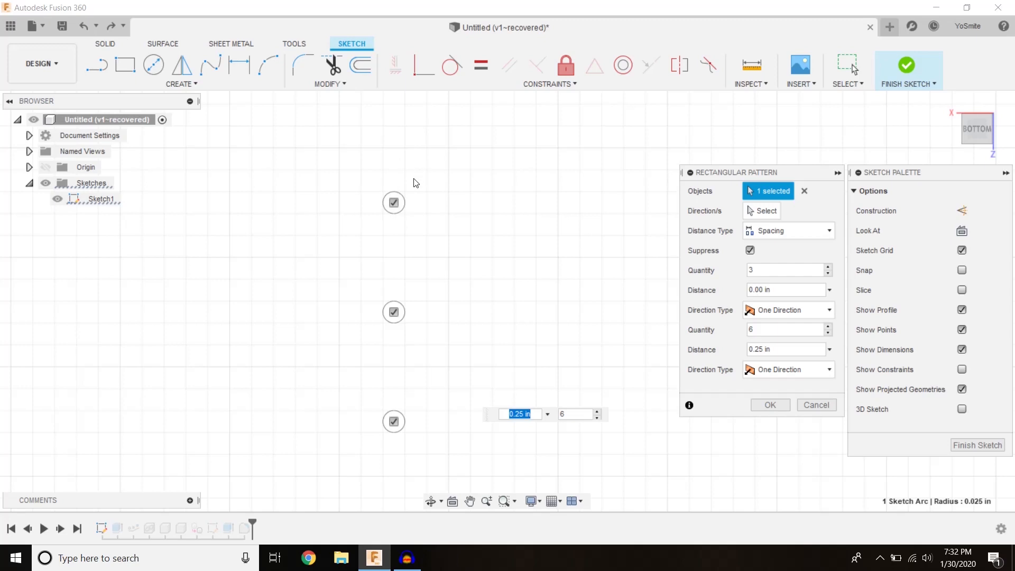
scroll(474, 335, down, 3)
mouse_move(473, 335)
middle_down()
mouse_move(426, 245)
mouse_move(437, 293)
middle_up()
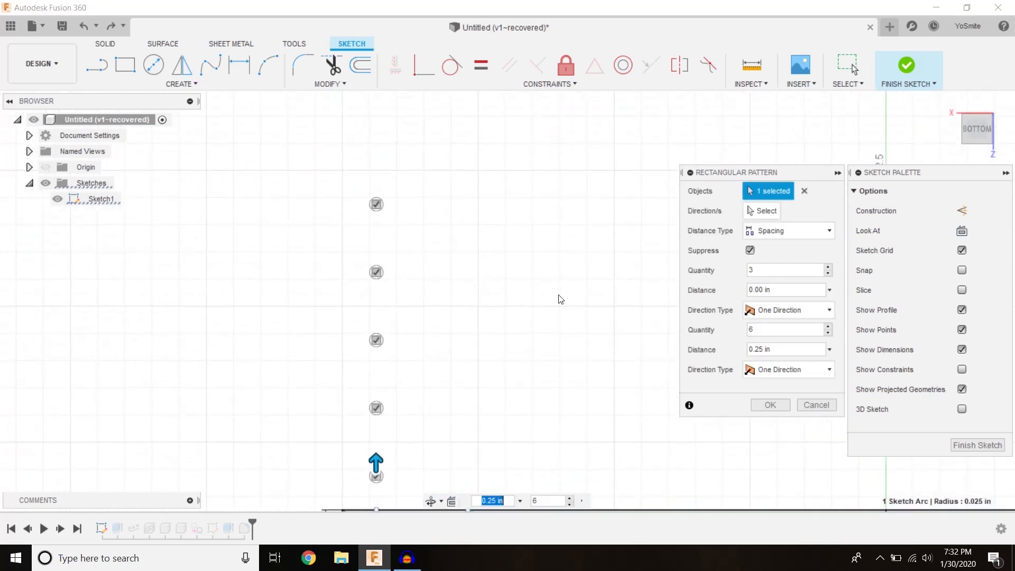
click(763, 349)
click(763, 349)
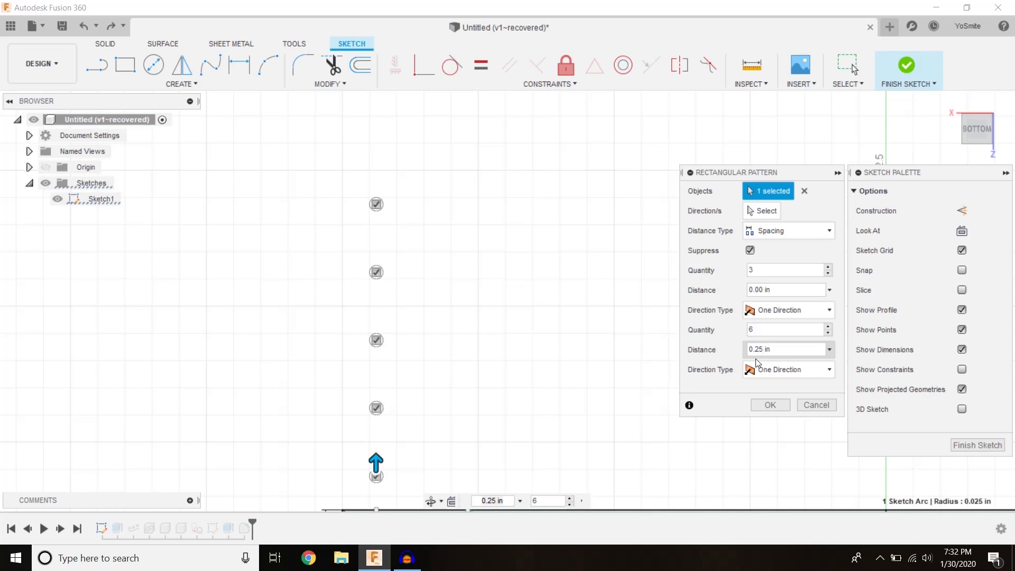
key(Return)
mouse_move(486, 413)
middle_down()
mouse_move(496, 378)
mouse_move(479, 400)
middle_up()
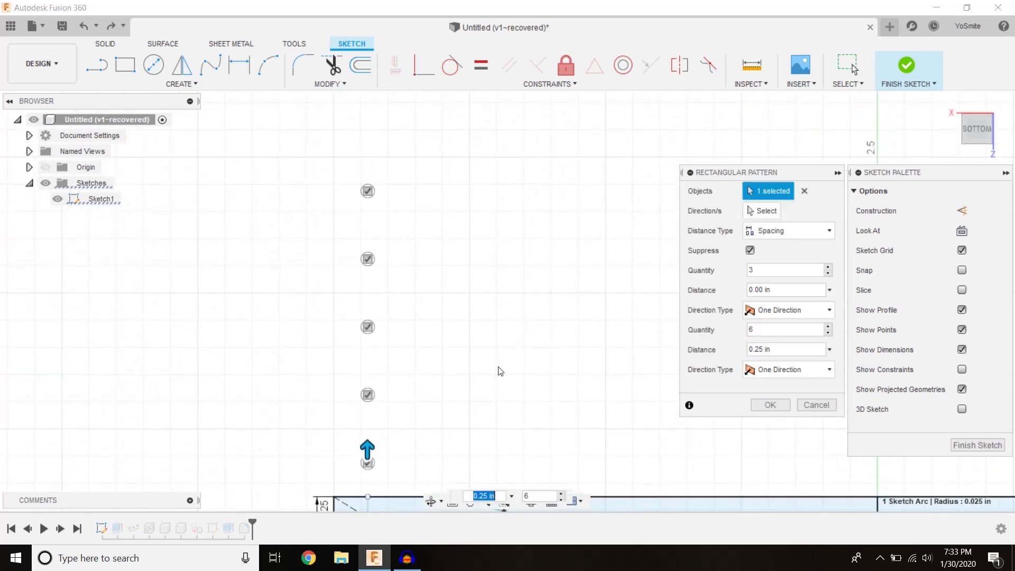
Try the Extent distance type with an overall length of about 1.362 in and cancel the rectangular pattern
click(770, 231)
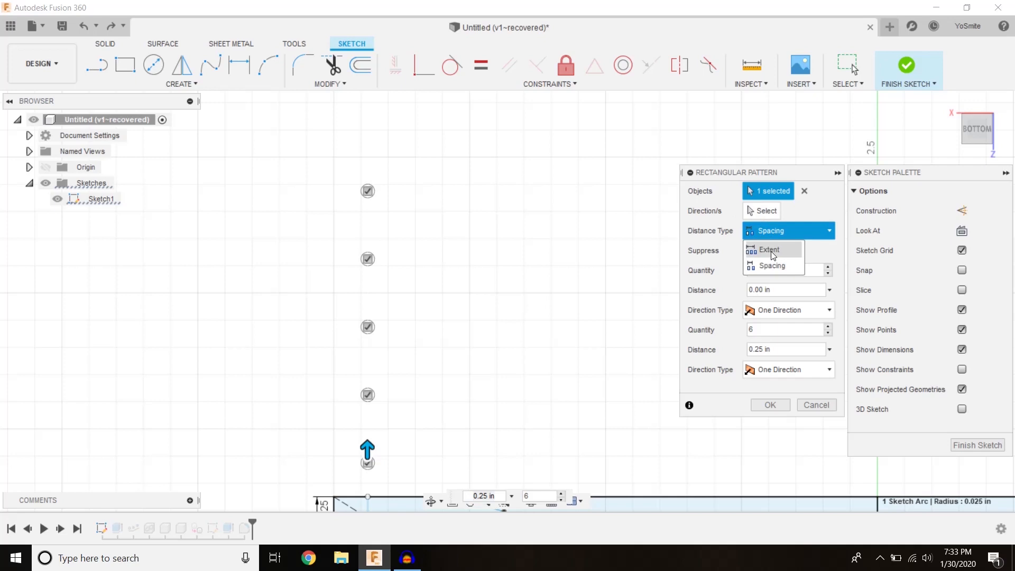
click(772, 251)
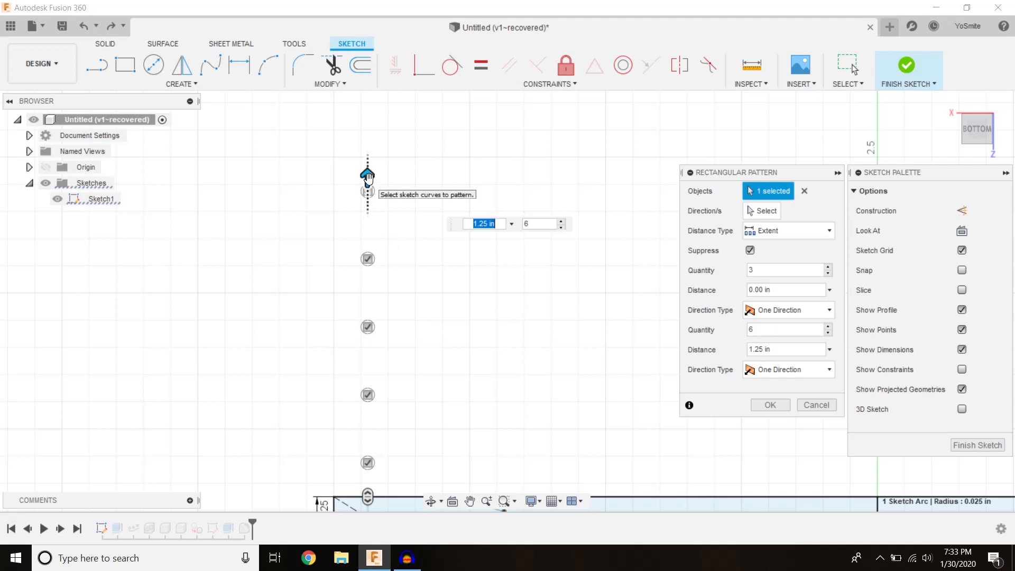
drag(368, 178, 366, 152)
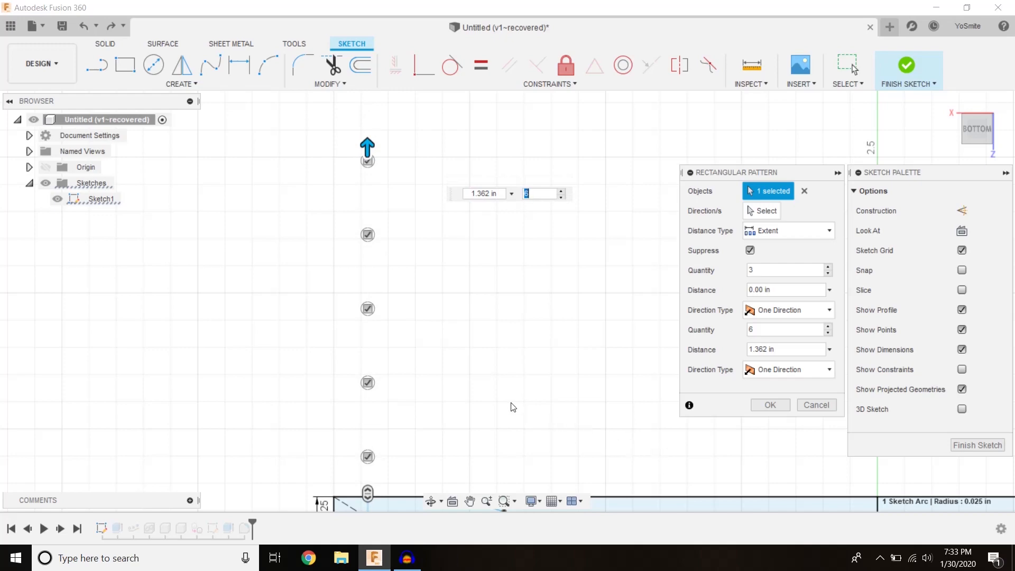
scroll(478, 312, down, 5)
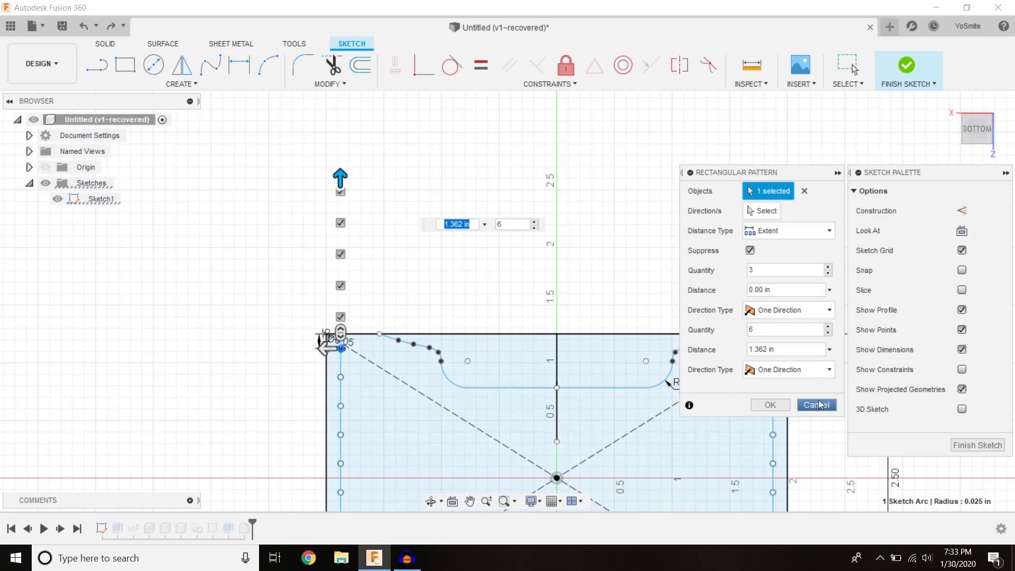
click(817, 402)
Delete the inner guide lines and corner arcs running through the stitching holes along the panel's bottom and both sides
mouse_move(704, 393)
middle_down()
mouse_move(696, 386)
mouse_move(709, 369)
middle_up()
click(689, 441)
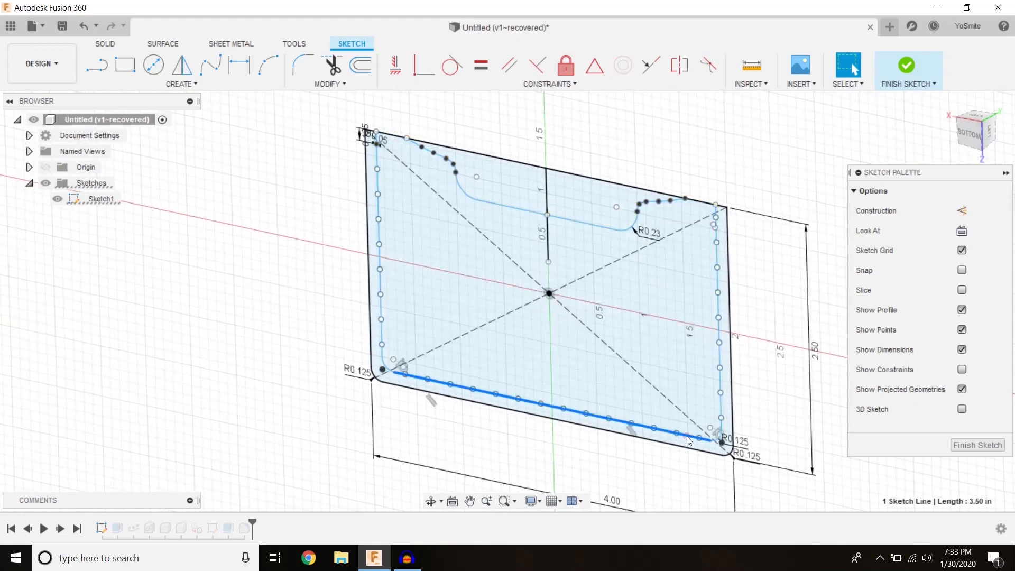
key(Delete)
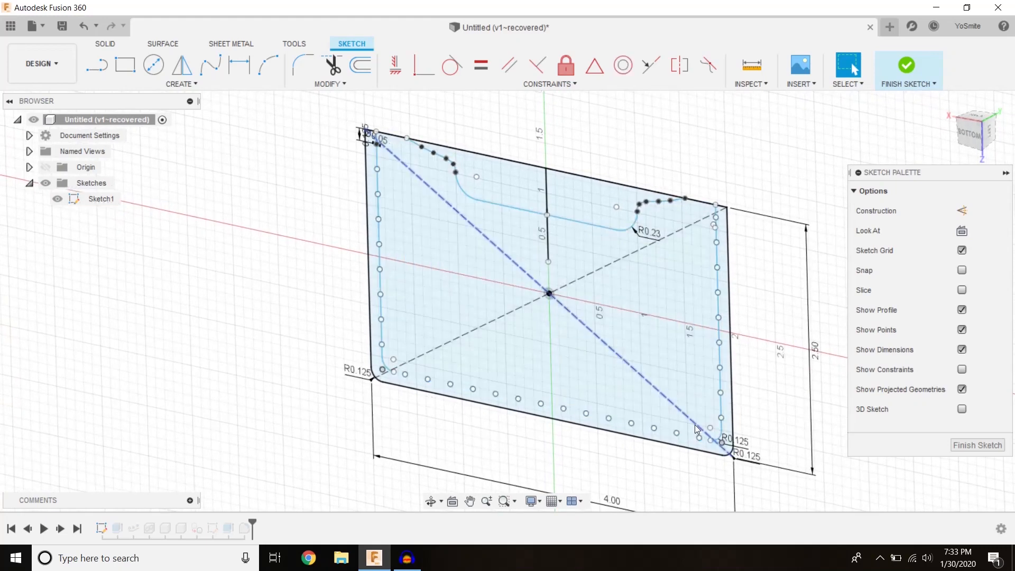
click(723, 440)
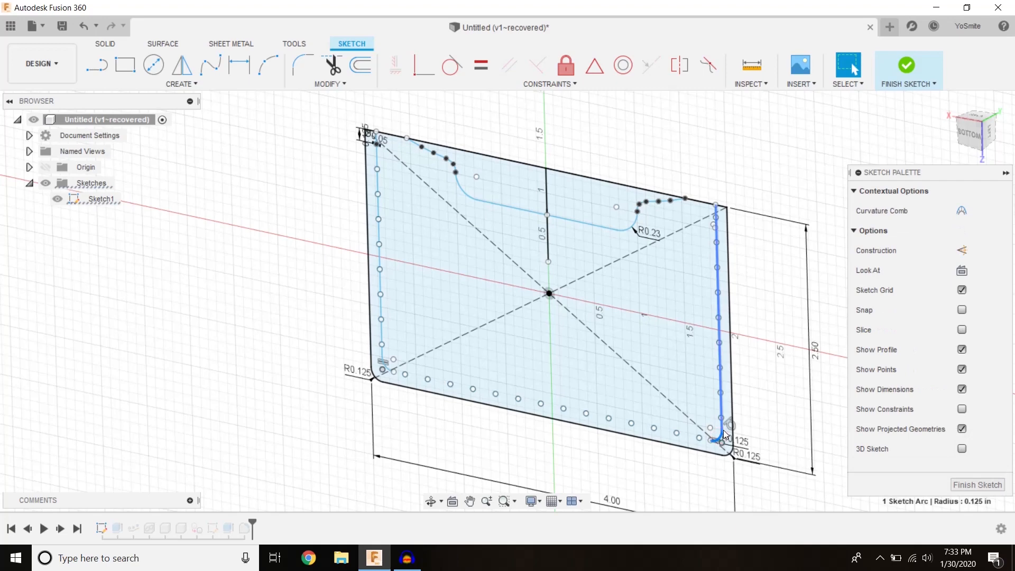
key(Delete)
click(722, 408)
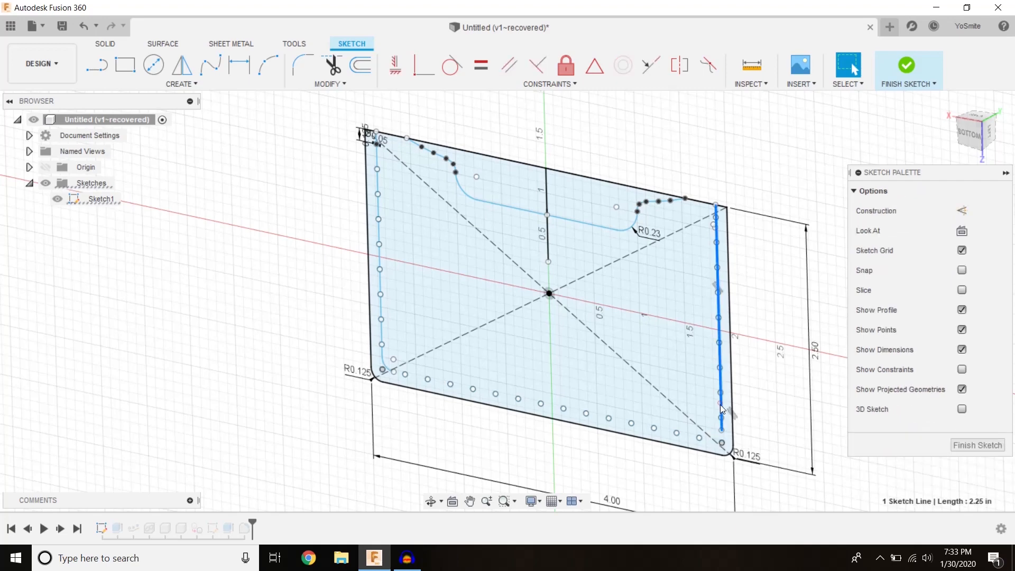
key(Delete)
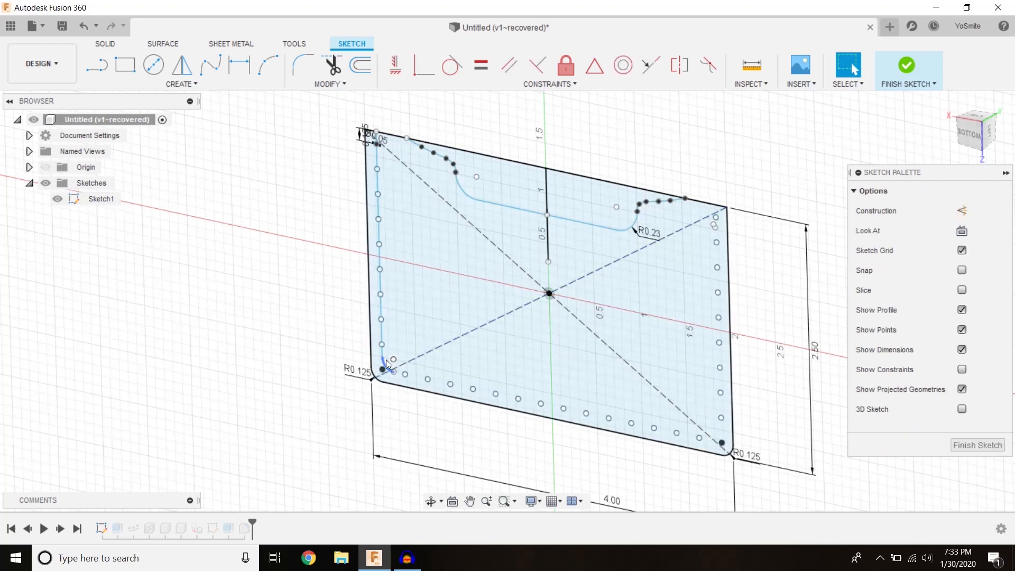
click(385, 366)
key(Delete)
click(386, 347)
key(Delete)
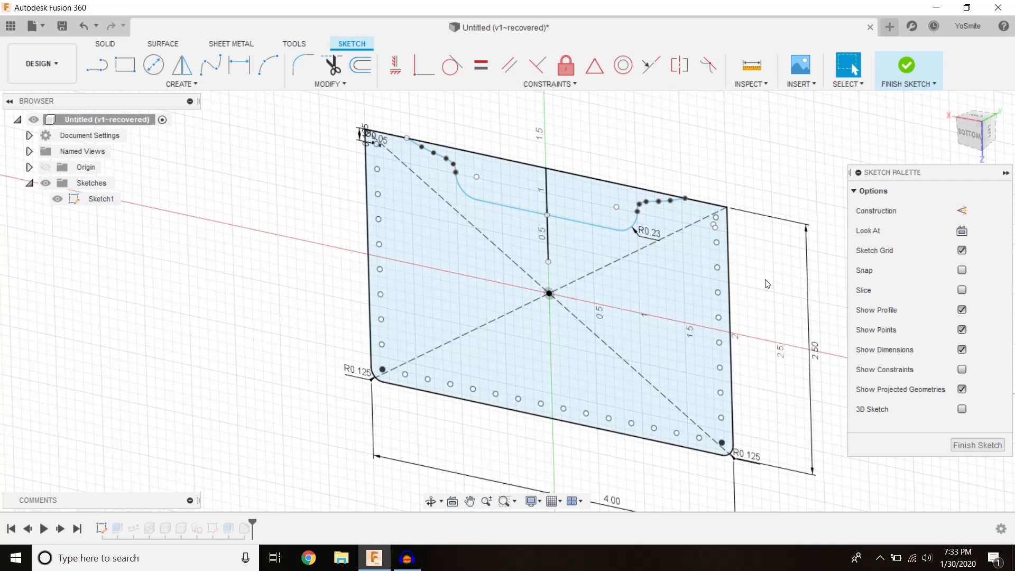
Finish the sketch and delete the flagged path pattern feature of the stitching holes from the design history
click(905, 65)
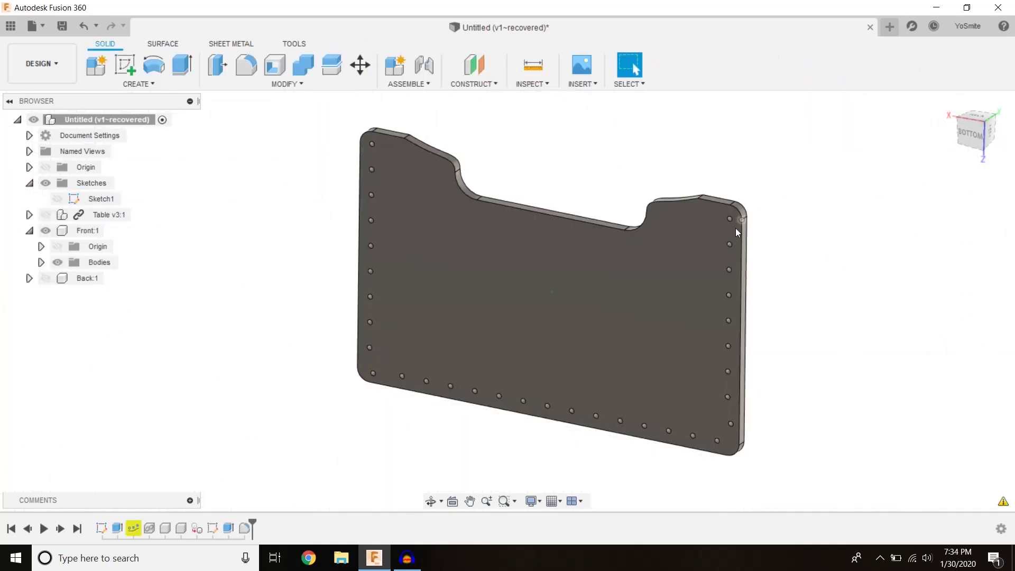
right_click(134, 528)
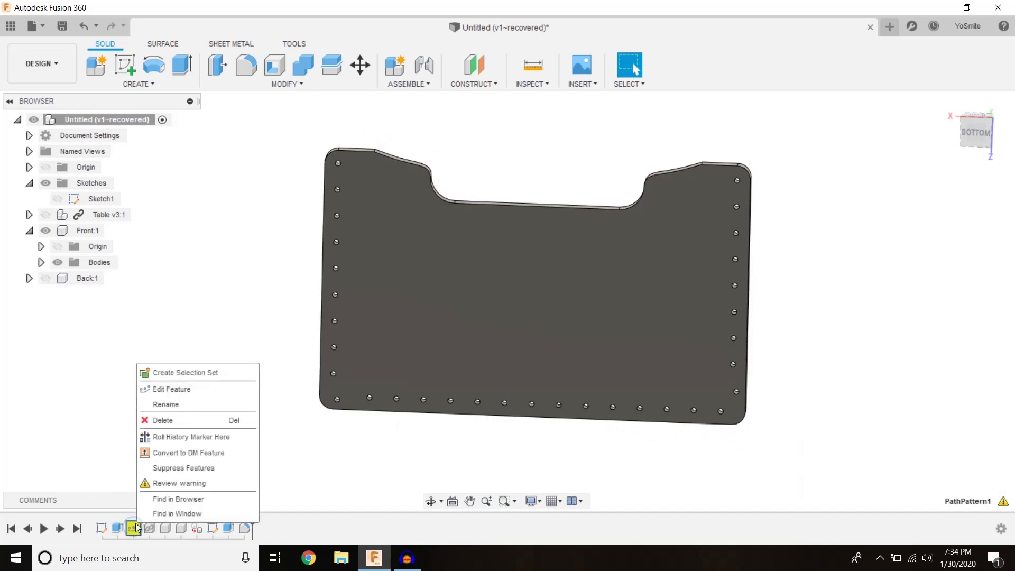
click(177, 419)
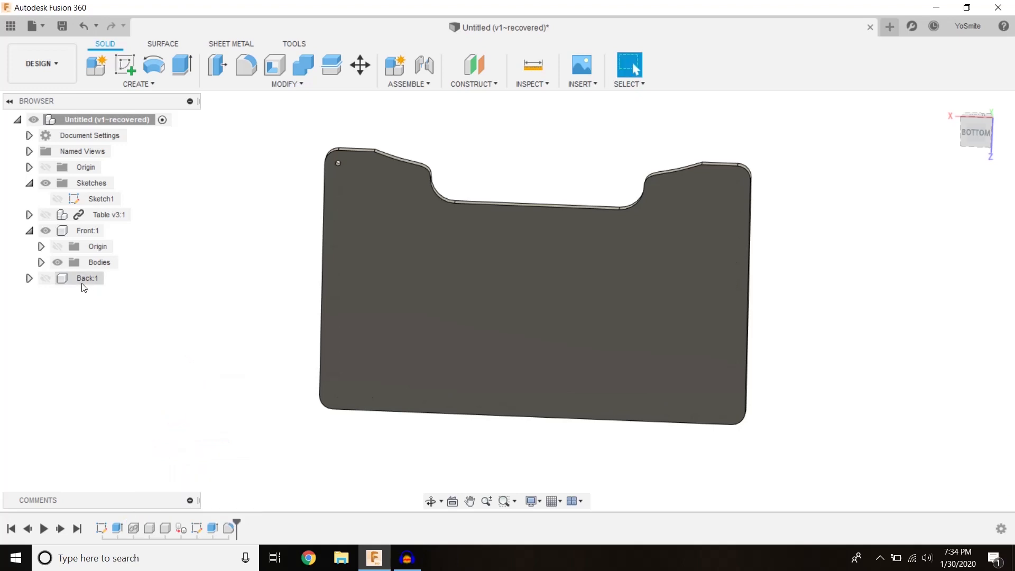
Show Sketch1 over the front panel so its stitching-hole circles can be used on the body
click(57, 199)
shift+middle_drag(592, 197, 569, 258)
scroll(620, 226, up, 1)
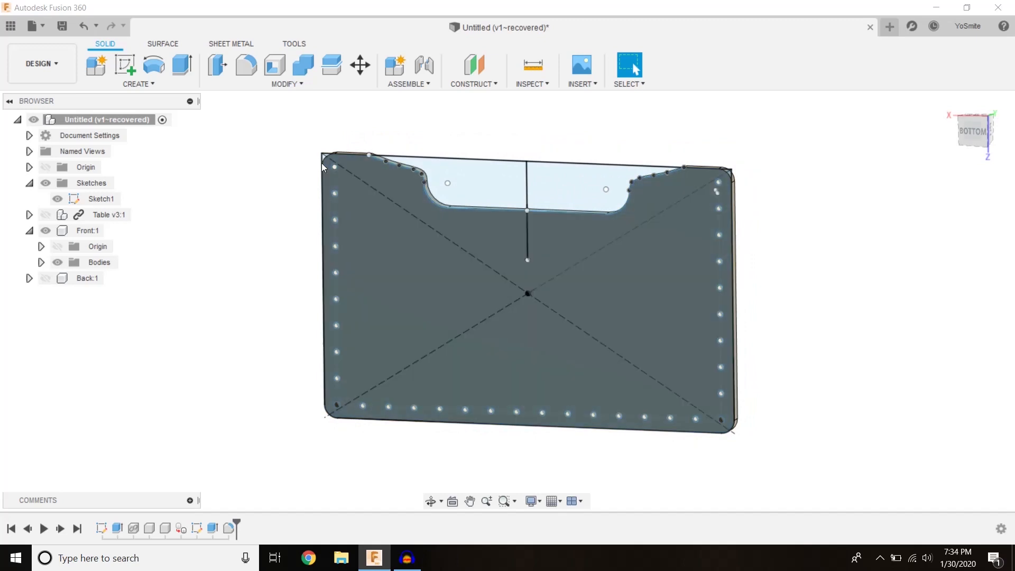
Start an extrusion with the Front component's bodies hidden and select every profile in Sketch1
shift+middle_drag(472, 237, 490, 240)
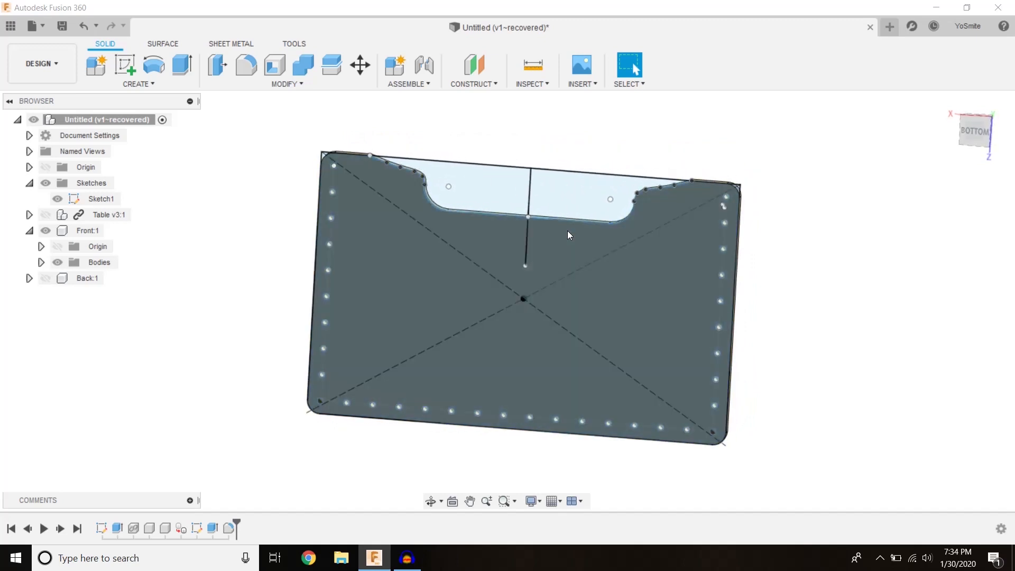
click(974, 131)
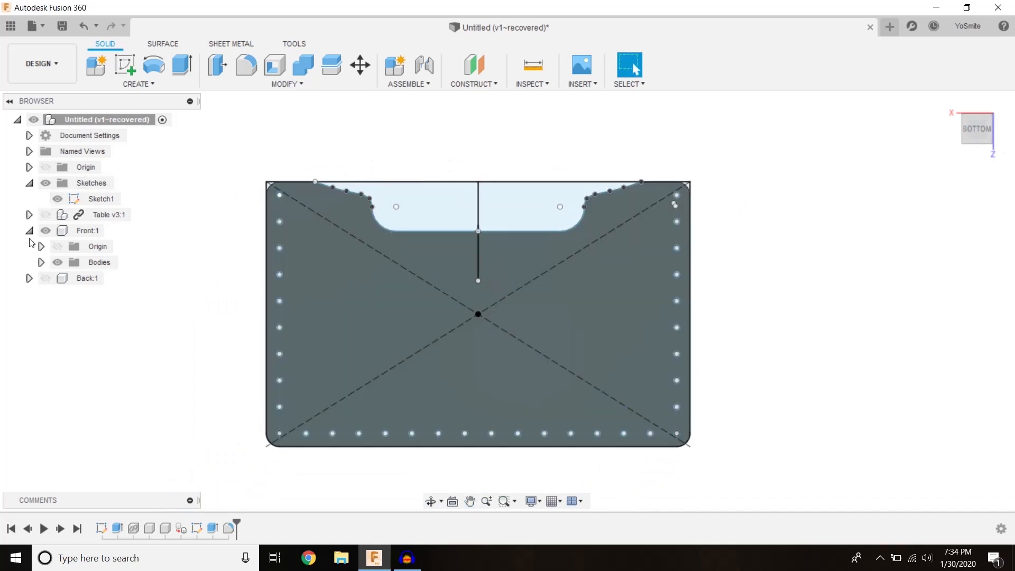
scroll(280, 199, up, 8)
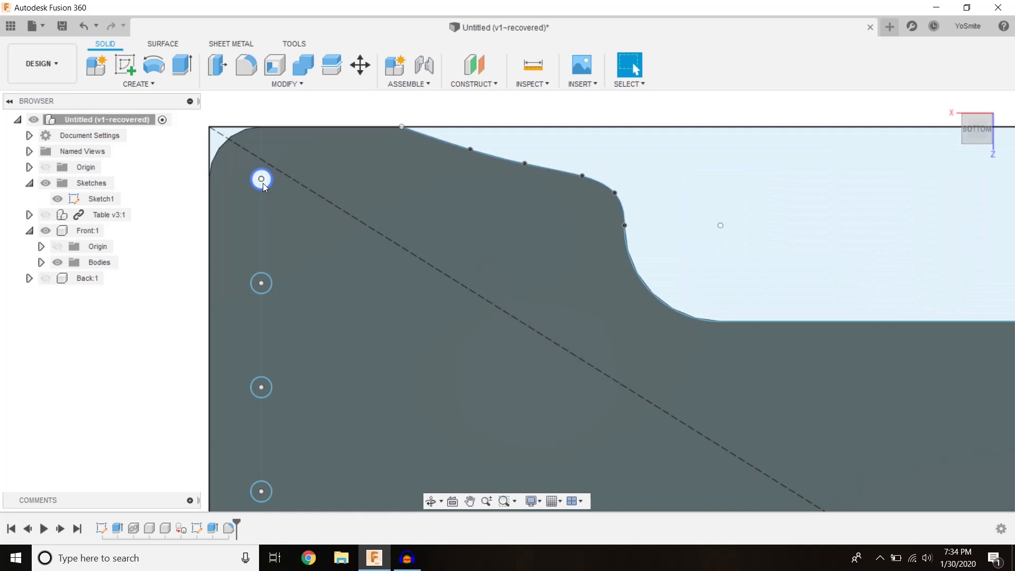
click(182, 66)
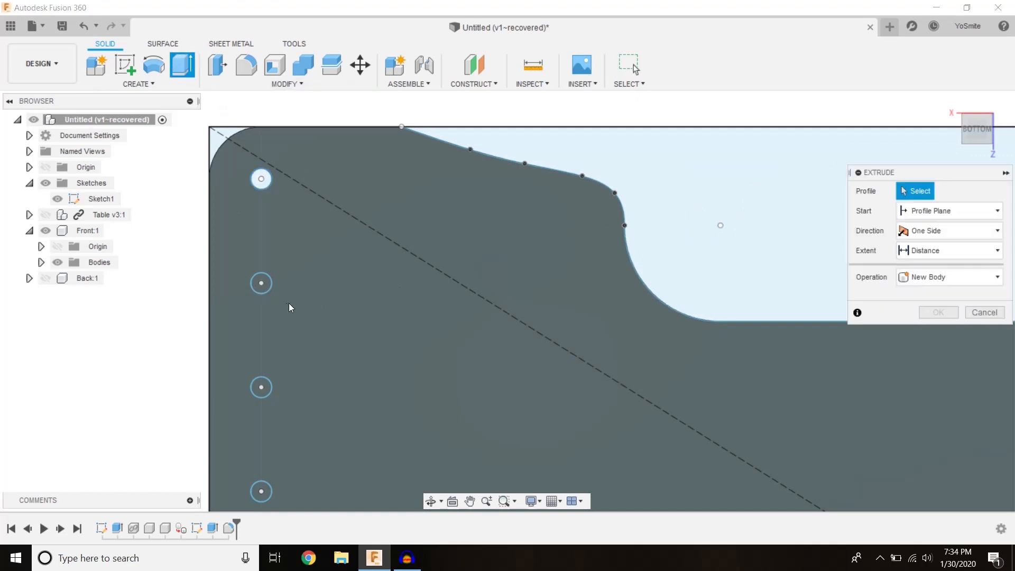
click(711, 325)
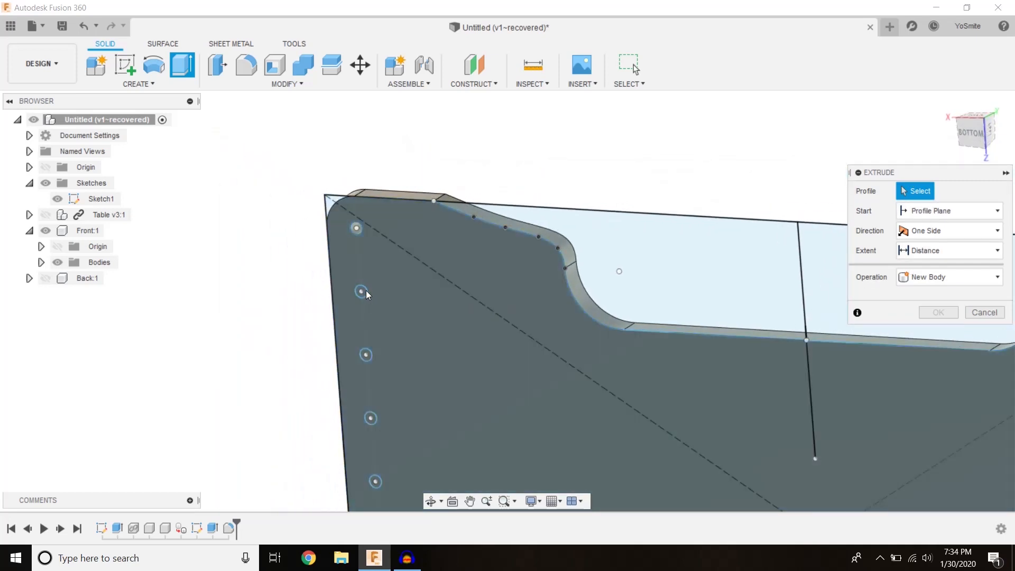
scroll(463, 310, down, 4)
shift+middle_drag(465, 309, 945, 168)
click(965, 140)
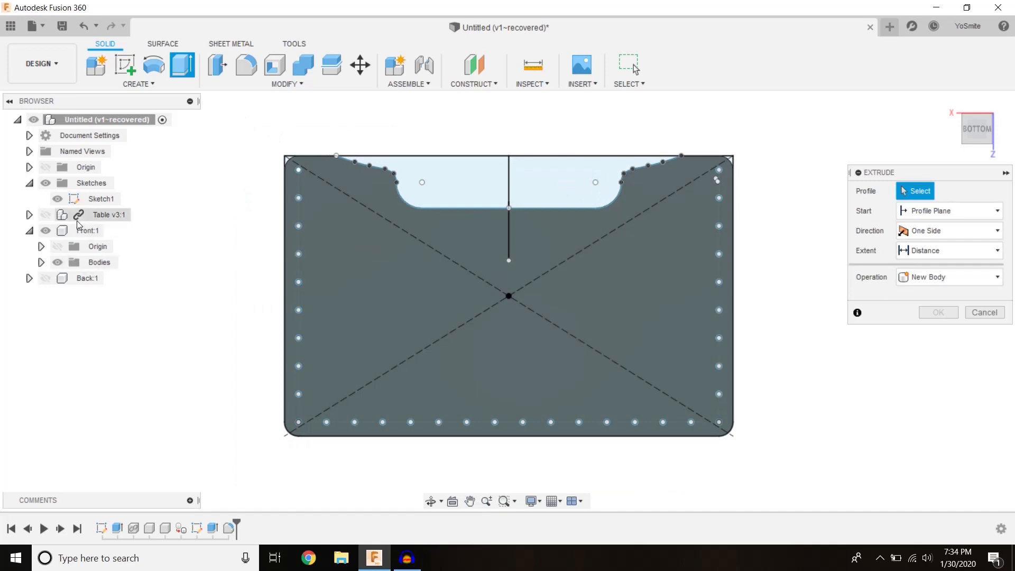
click(56, 262)
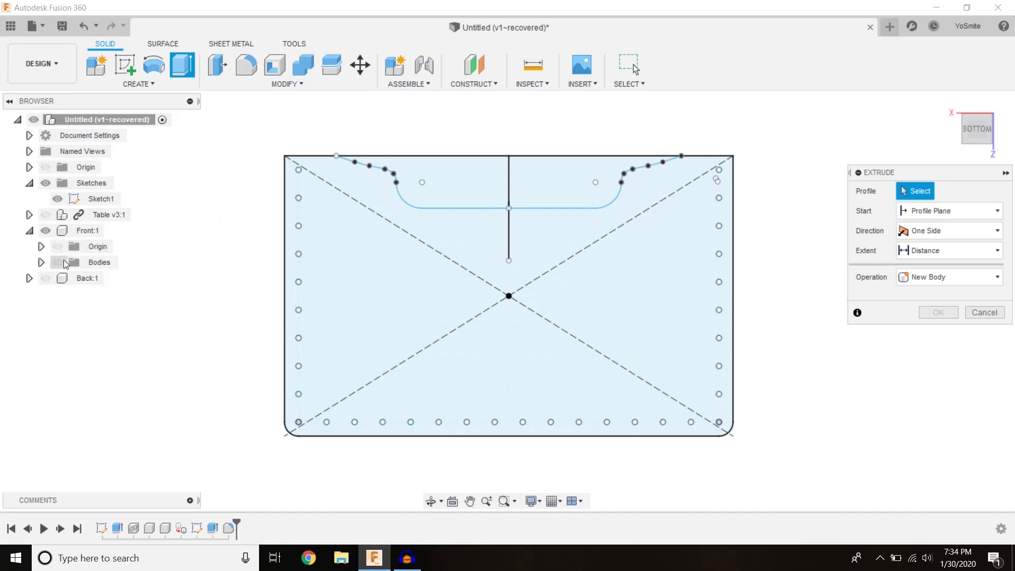
mouse_move(232, 113)
mouse_down()
mouse_move(373, 264)
mouse_move(675, 467)
mouse_move(781, 482)
mouse_move(771, 484)
mouse_up()
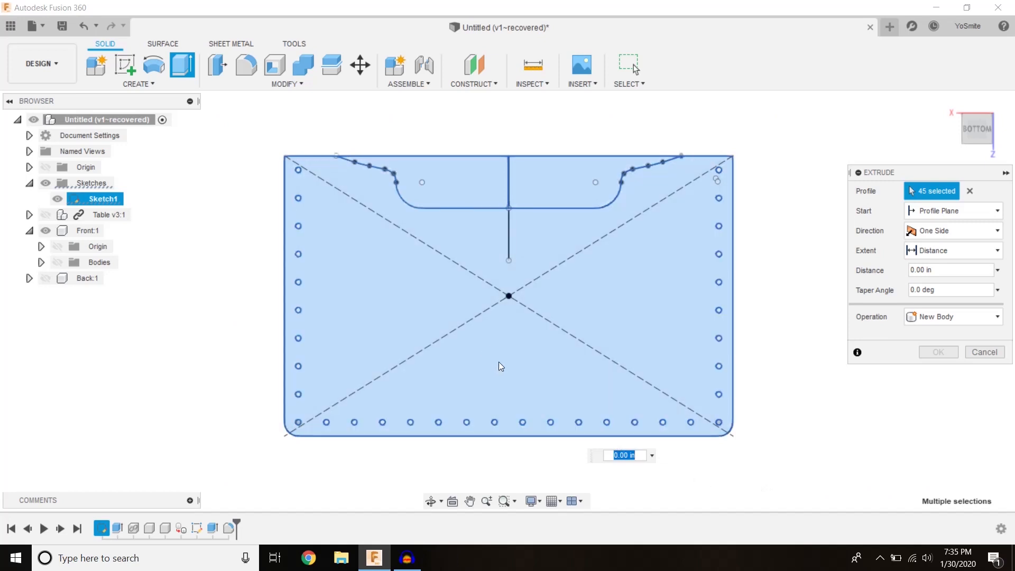
Try to exclude the panel and notch profiles from the extrusion and cut the remaining profiles about 0.359 in into the shown Front bodies
click(502, 366)
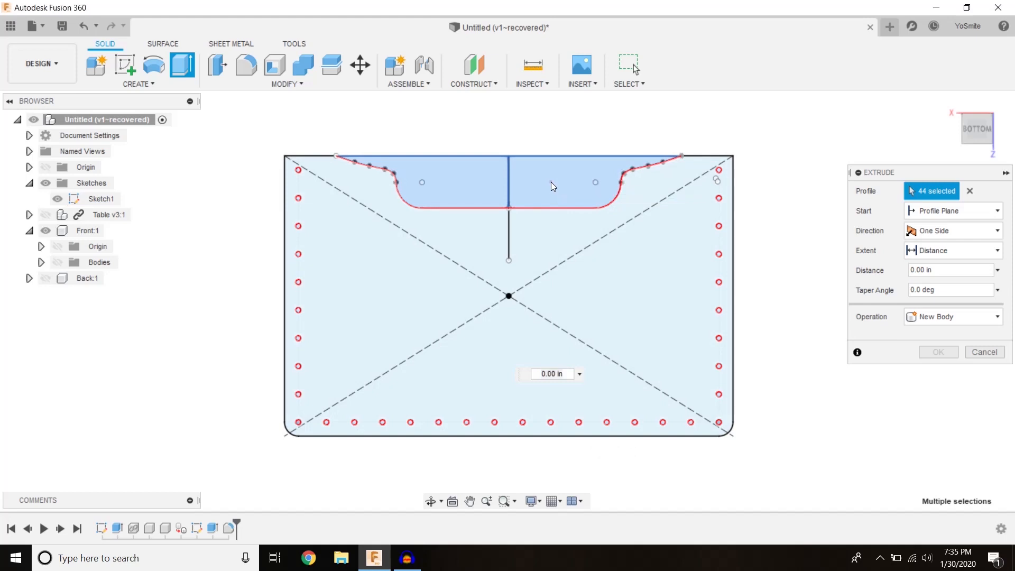
click(449, 182)
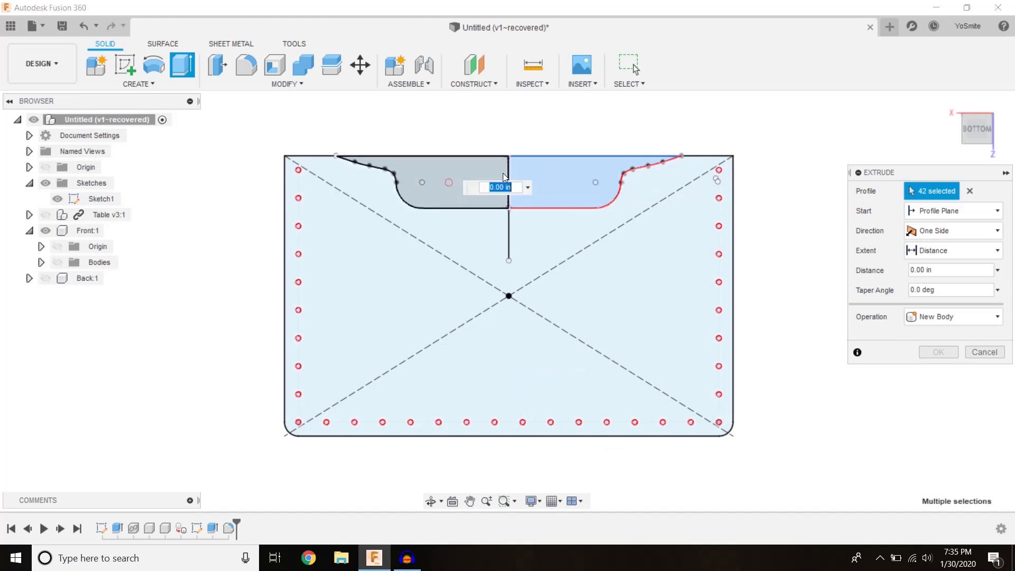
click(552, 185)
click(558, 176)
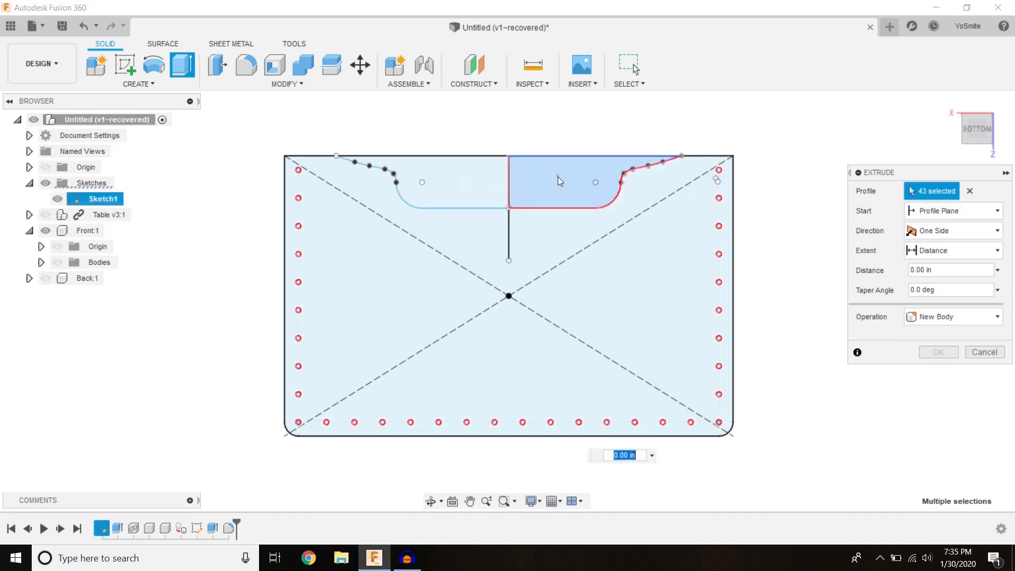
click(554, 169)
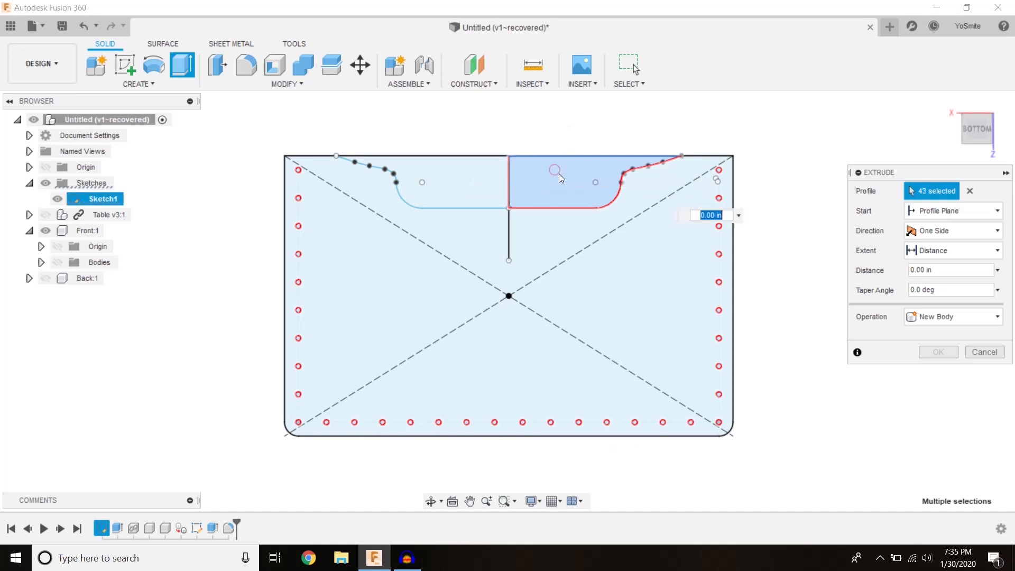
click(563, 185)
mouse_move(800, 355)
shift+middle_down()
mouse_move(534, 350)
mouse_move(373, 331)
shift+middle_up()
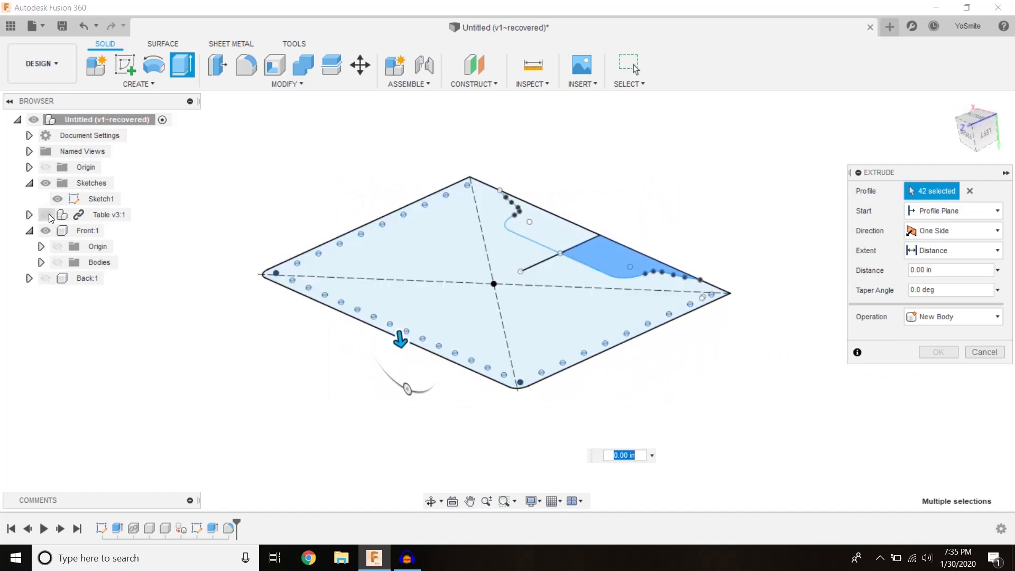
click(57, 262)
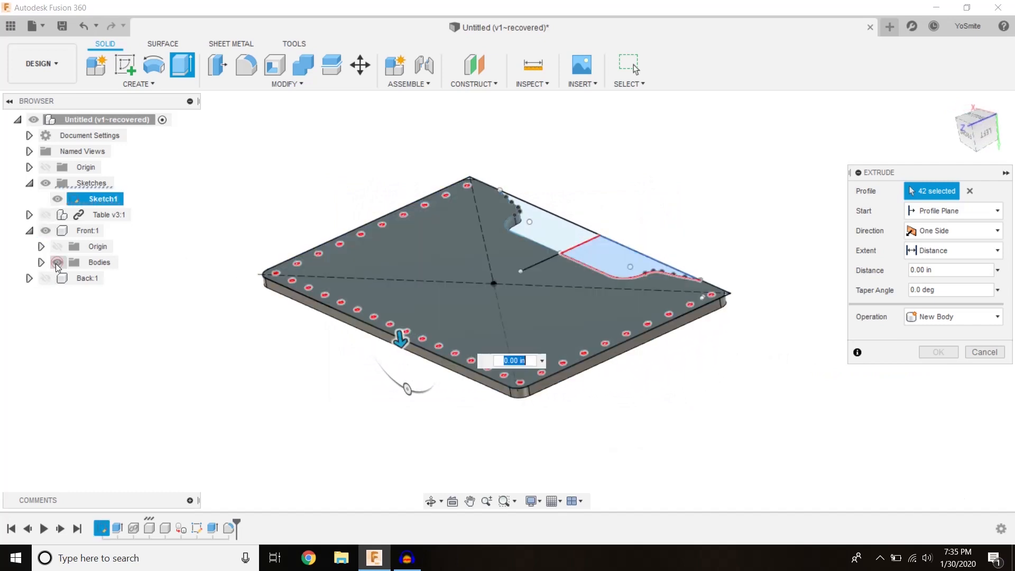
drag(400, 339, 398, 304)
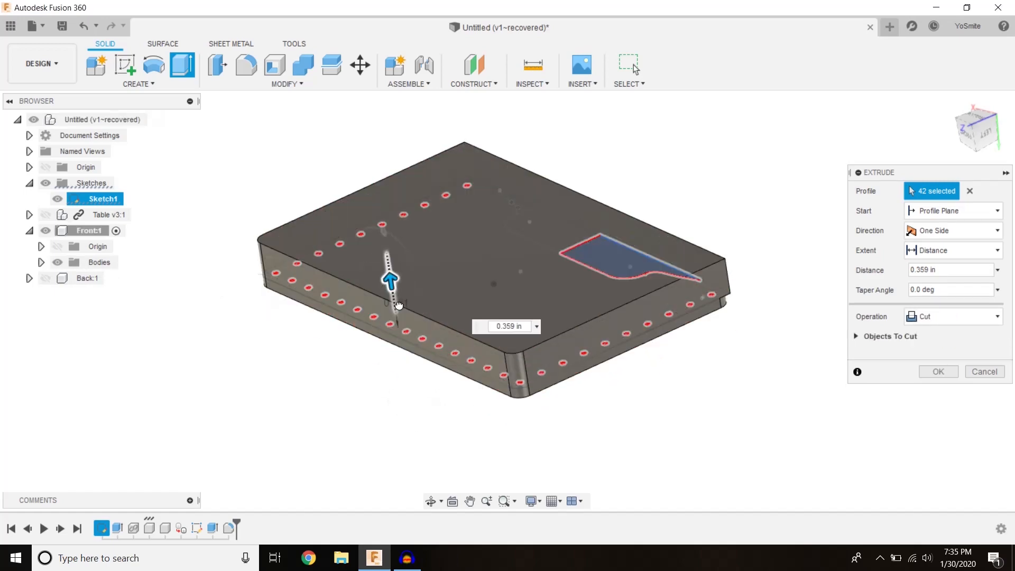
Clear the extrusion's profiles, try selecting the whole sketch again with the Front bodies hidden, and cancel the extrusion
click(969, 191)
click(976, 118)
middle_drag(346, 429, 472, 310)
click(59, 261)
drag(217, 135, 729, 491)
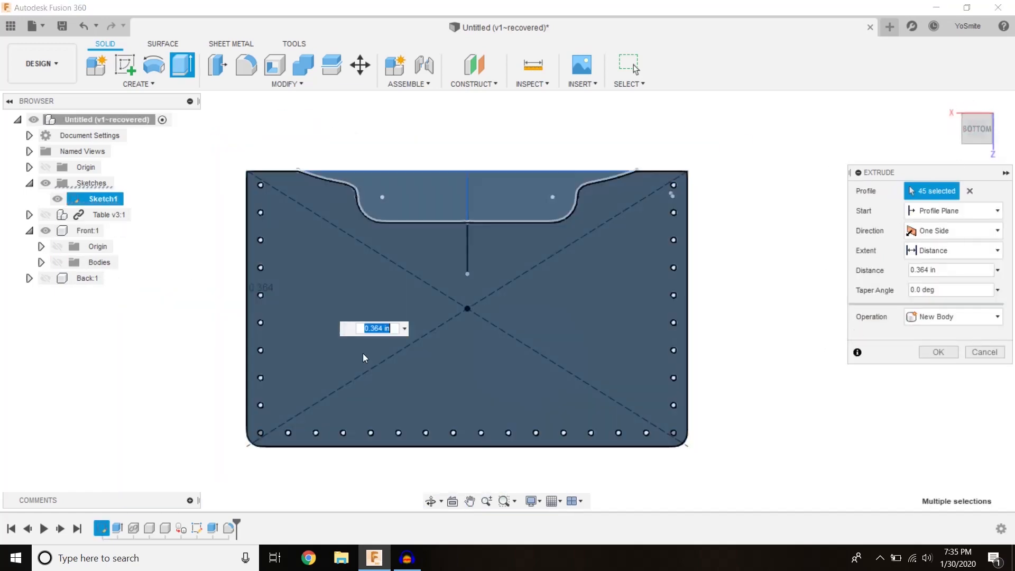
shift+middle_drag(770, 335, 403, 304)
click(587, 247)
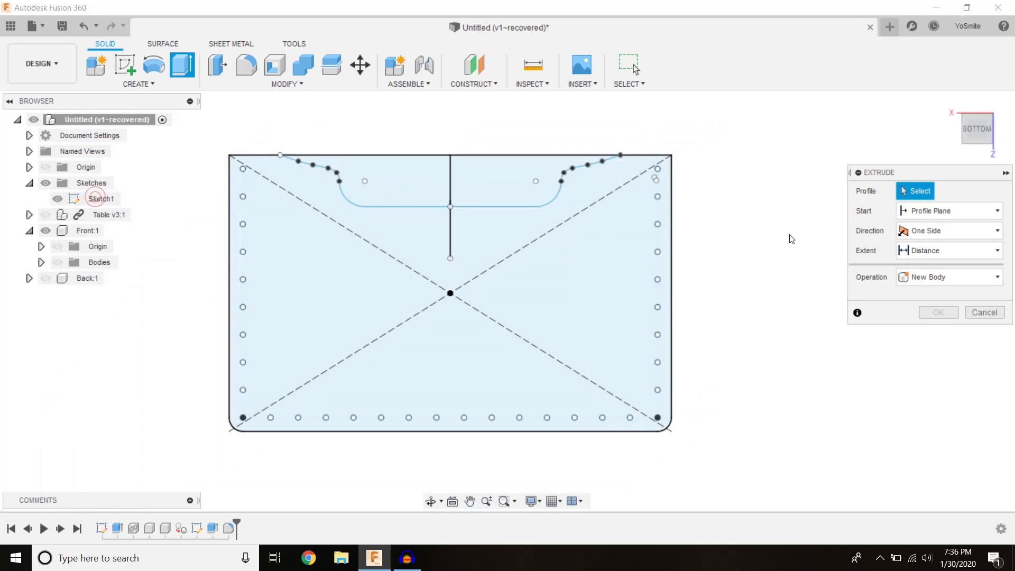
click(982, 312)
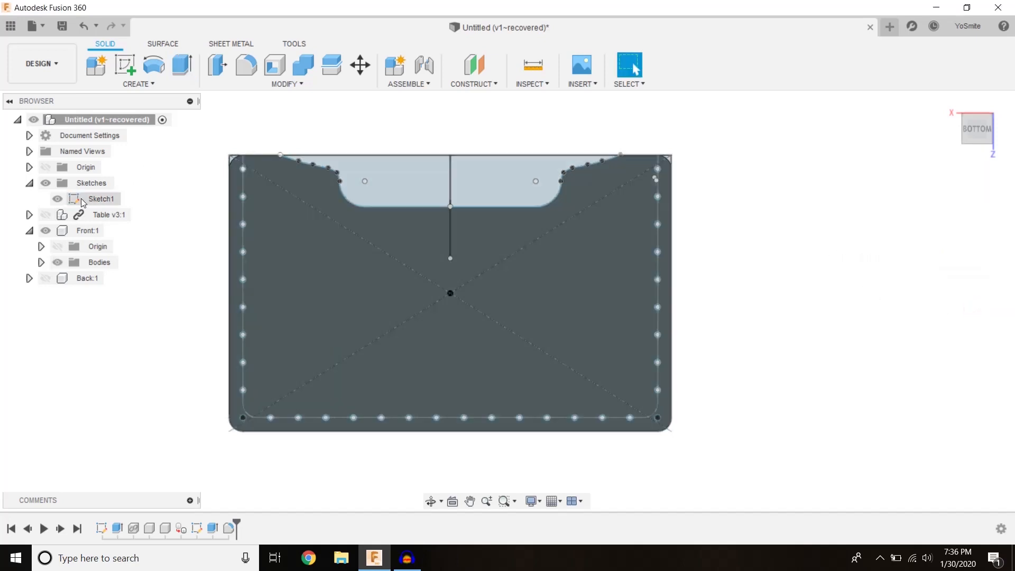
Edit Sketch1 and trim both halves of the panel's straight edge spanning the thumb notch opening
double_click(88, 202)
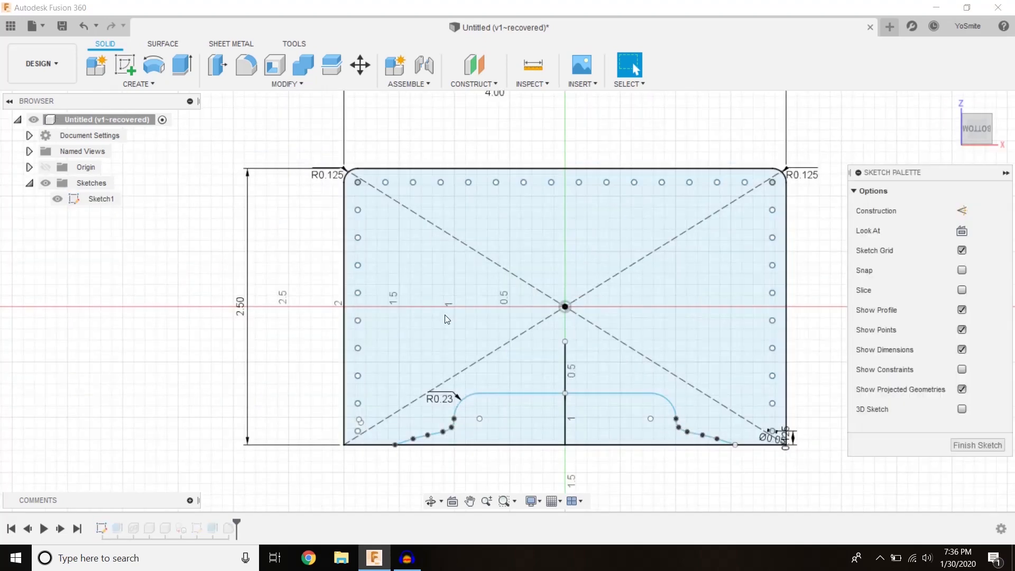
scroll(655, 432, up, 3)
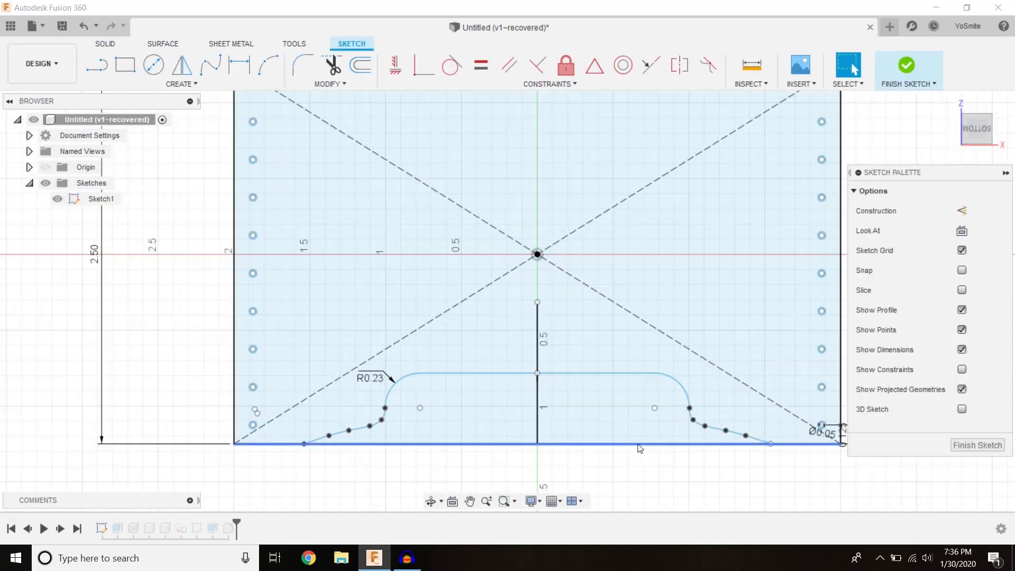
key(t)
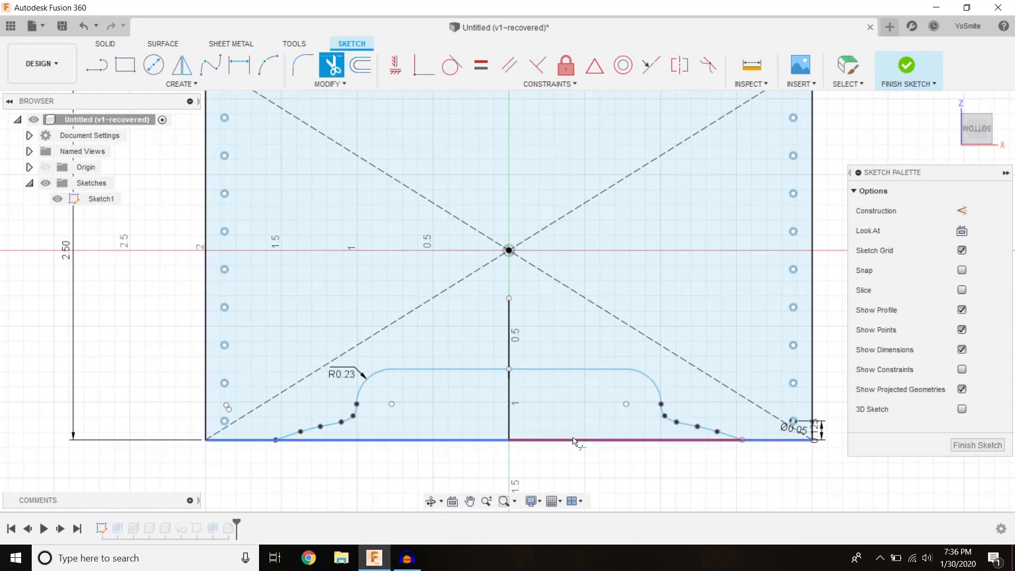
click(575, 442)
click(482, 440)
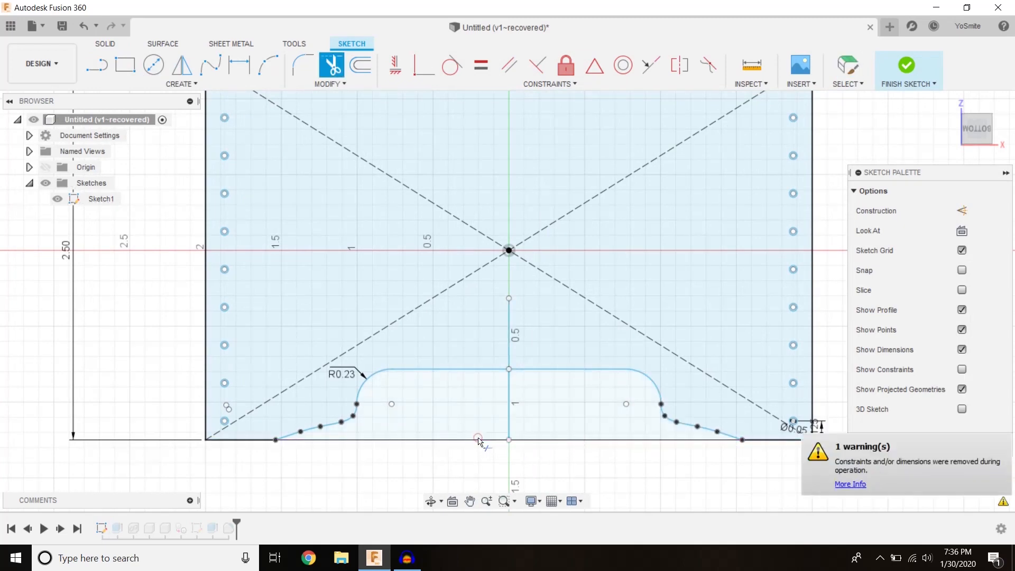
Trim away the dashed diagonal construction lines crossing the panel's center and finish the sketch
mouse_move(583, 403)
shift+middle_down()
mouse_move(573, 397)
mouse_move(573, 355)
mouse_move(561, 351)
shift+middle_up()
scroll(470, 300, down, 1)
click(474, 300)
click(441, 306)
click(472, 325)
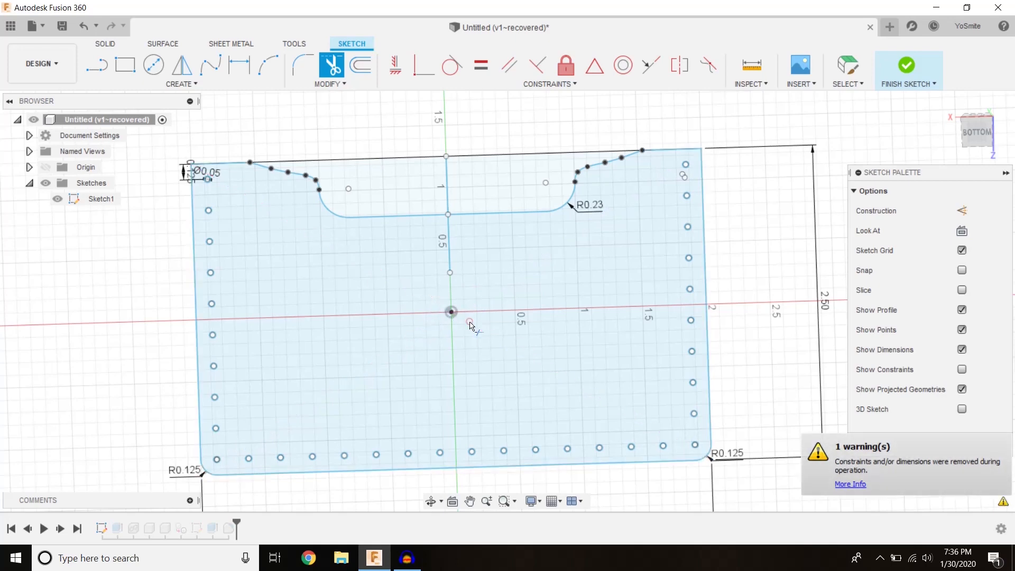
click(899, 82)
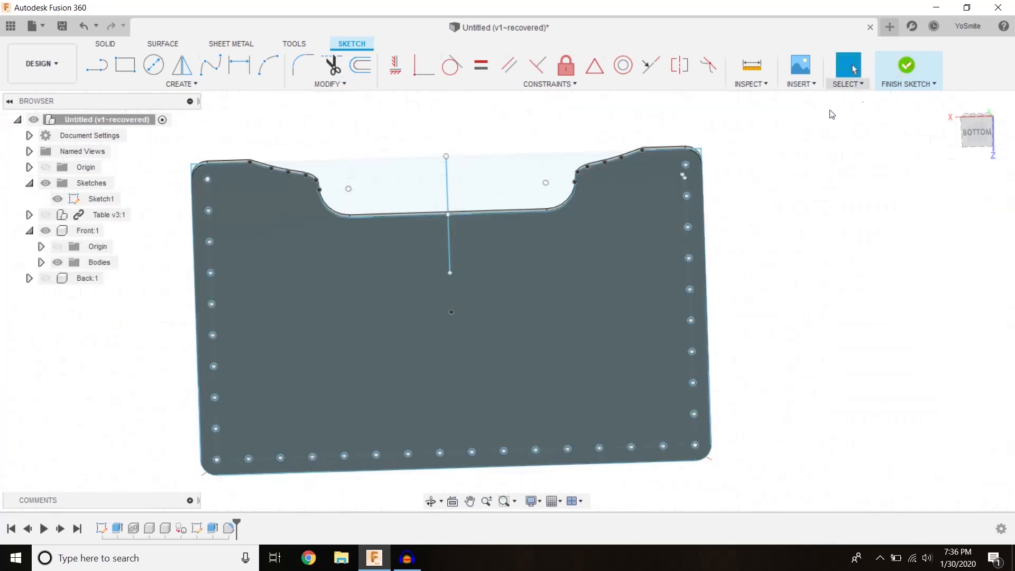
Hide the Front component's bodies and start an extrusion of all the stitching-hole circles along the sides and bottom
click(975, 139)
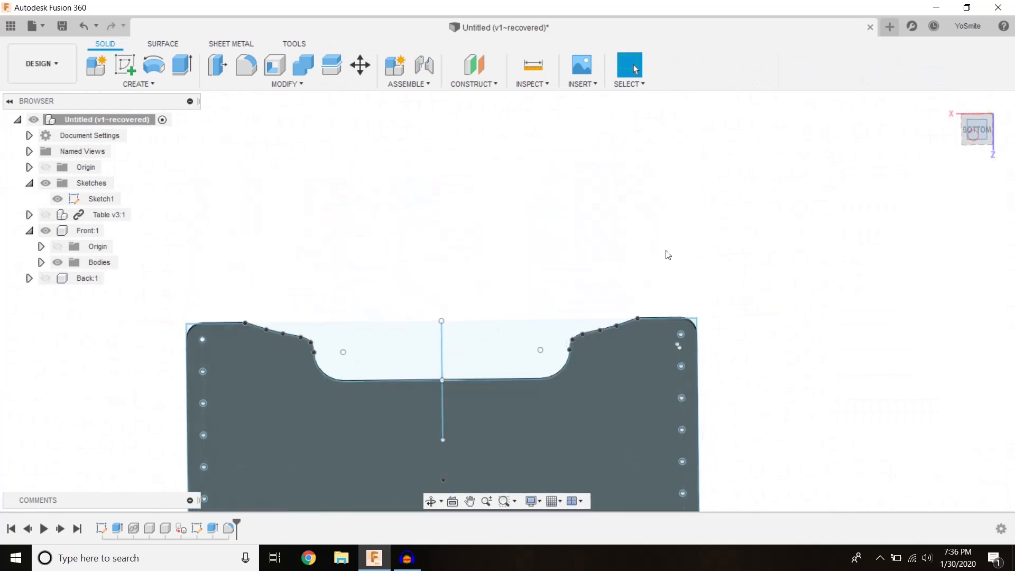
click(469, 501)
drag(480, 468, 533, 221)
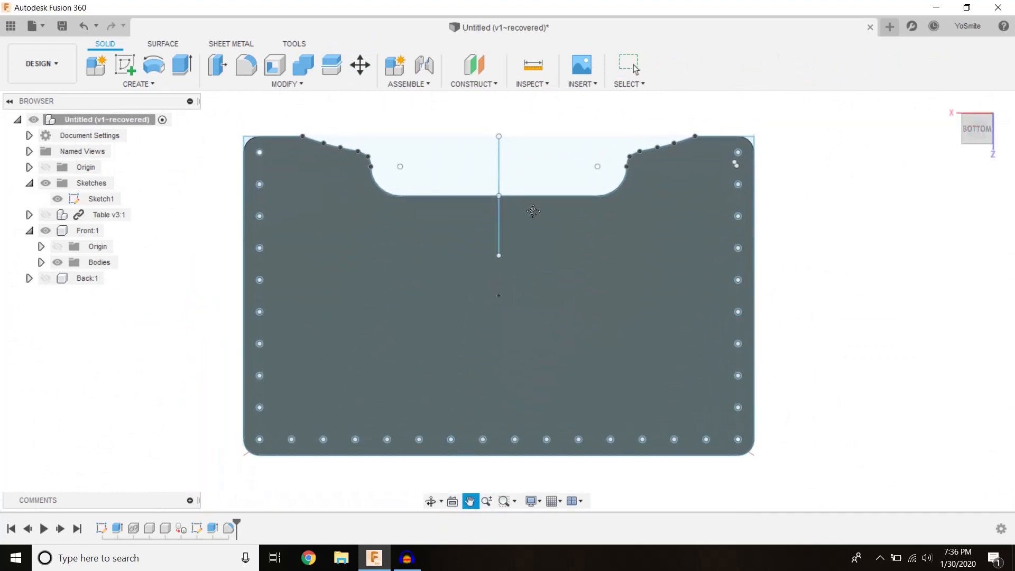
key(Escape)
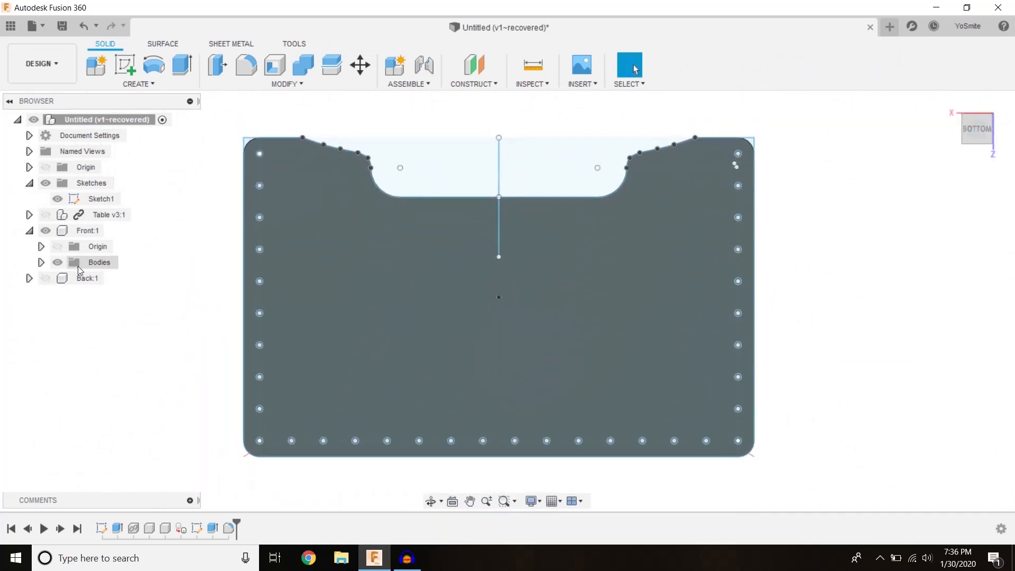
click(57, 263)
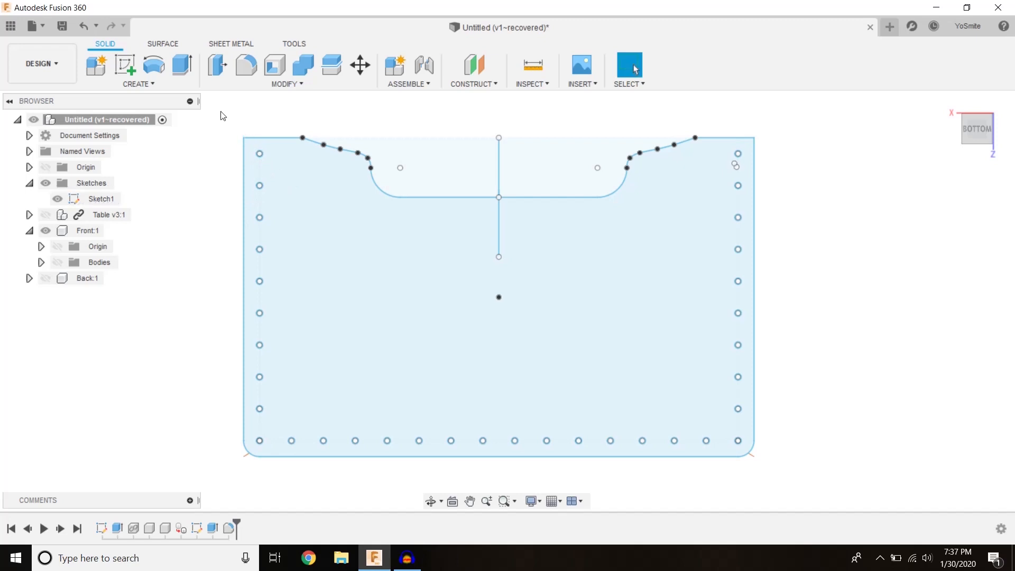
click(181, 69)
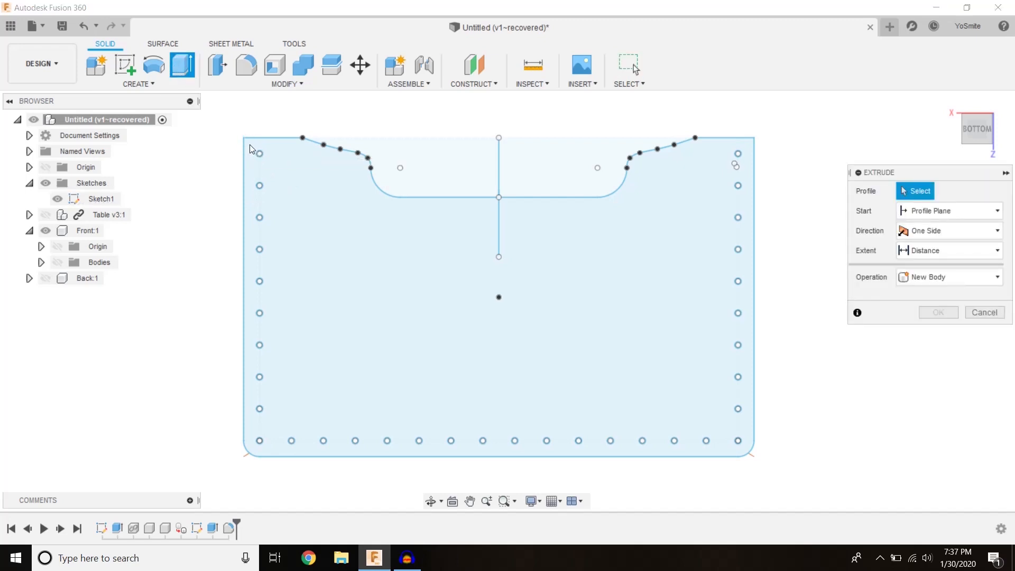
mouse_move(293, 177)
mouse_down()
mouse_move(725, 408)
mouse_move(746, 452)
mouse_up()
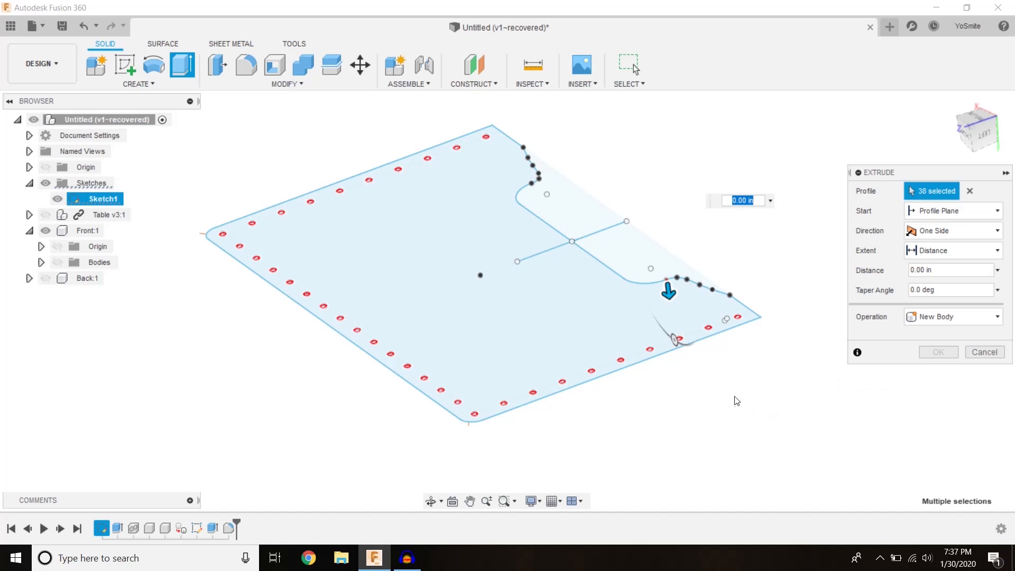
Show the Back component and the Front bodies, and pull the hole extrusion through both panels to a distance of 0.717 in
click(46, 278)
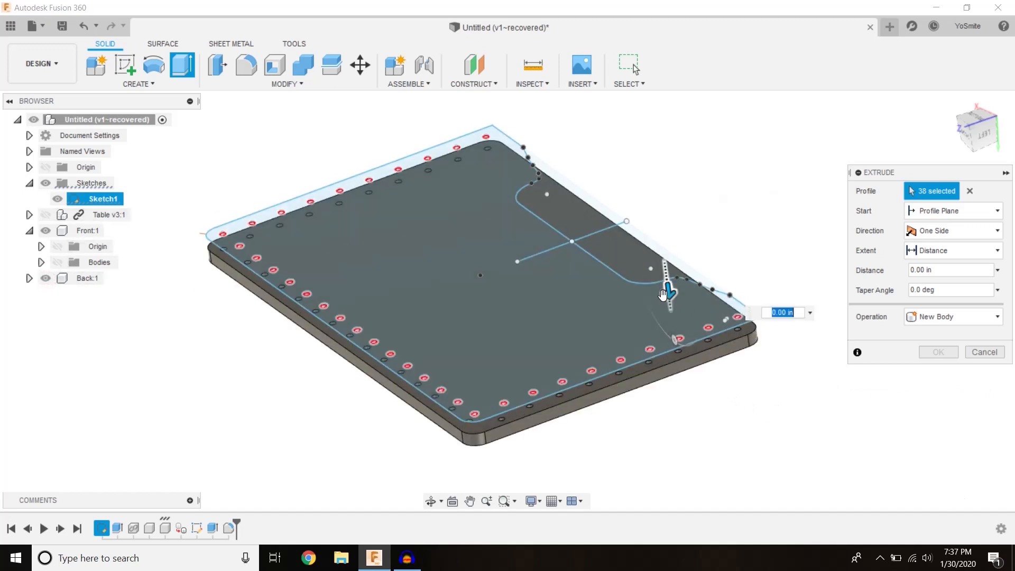
drag(669, 290, 680, 353)
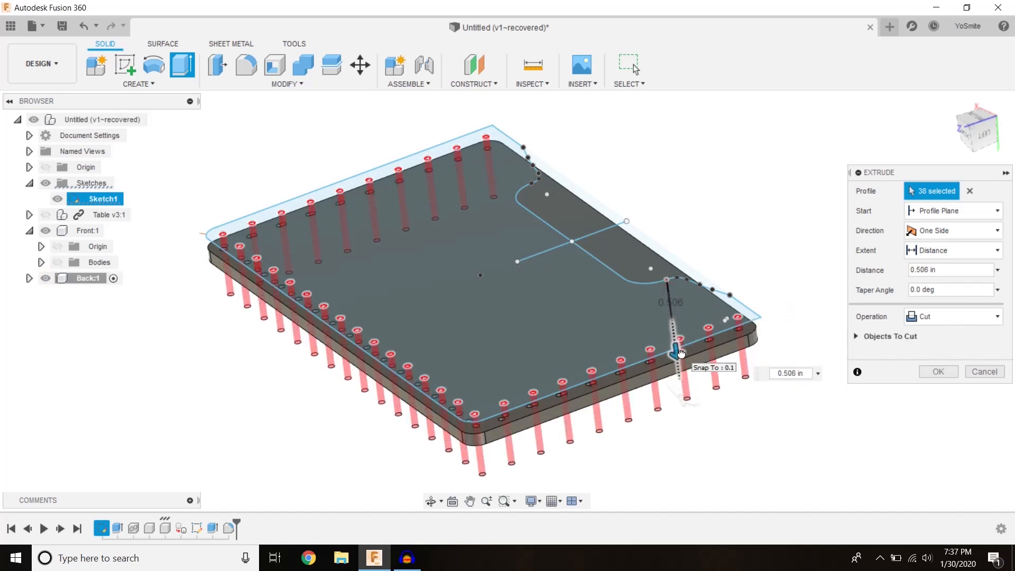
drag(680, 353, 682, 355)
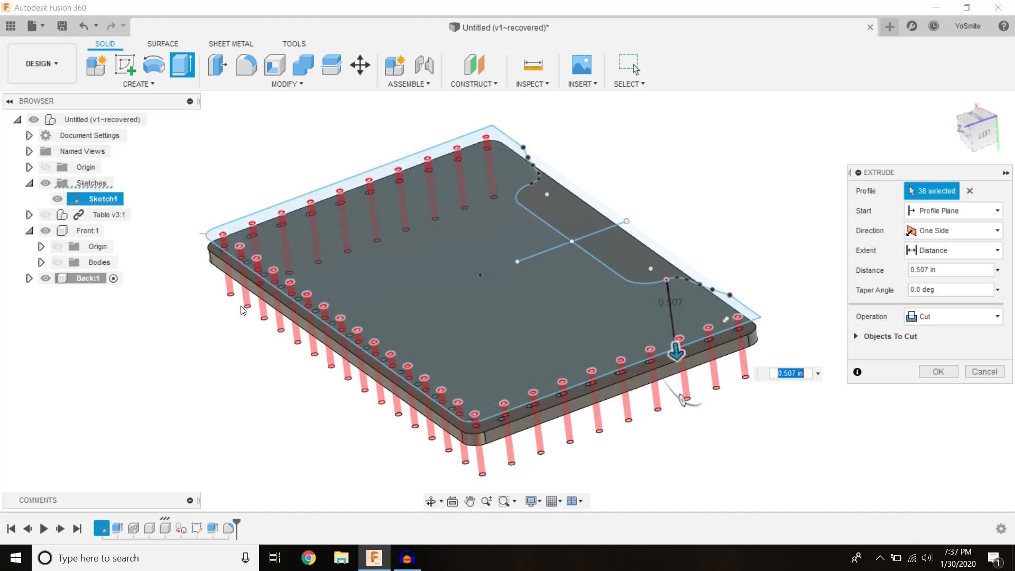
click(58, 263)
click(116, 231)
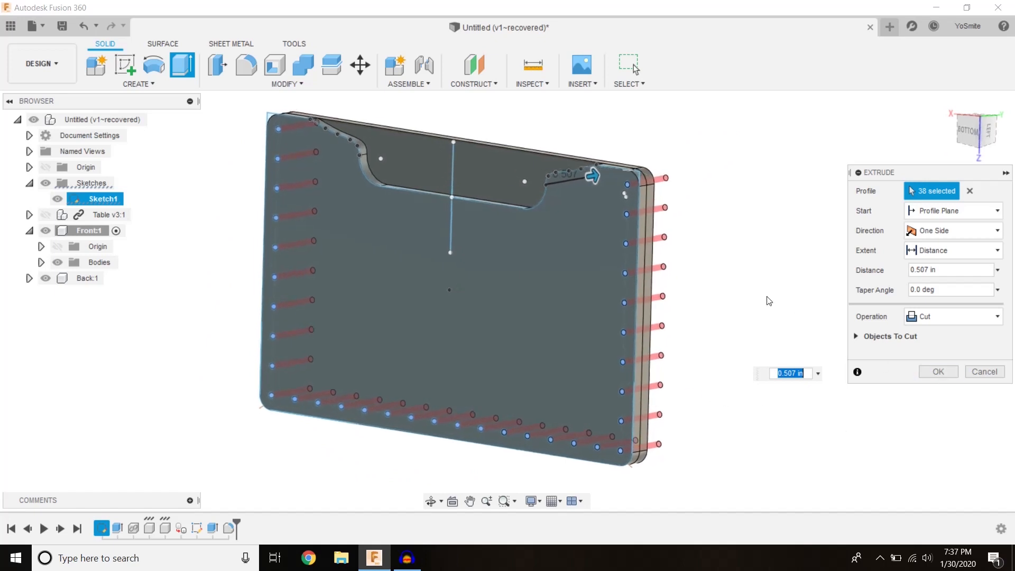
drag(495, 206, 521, 207)
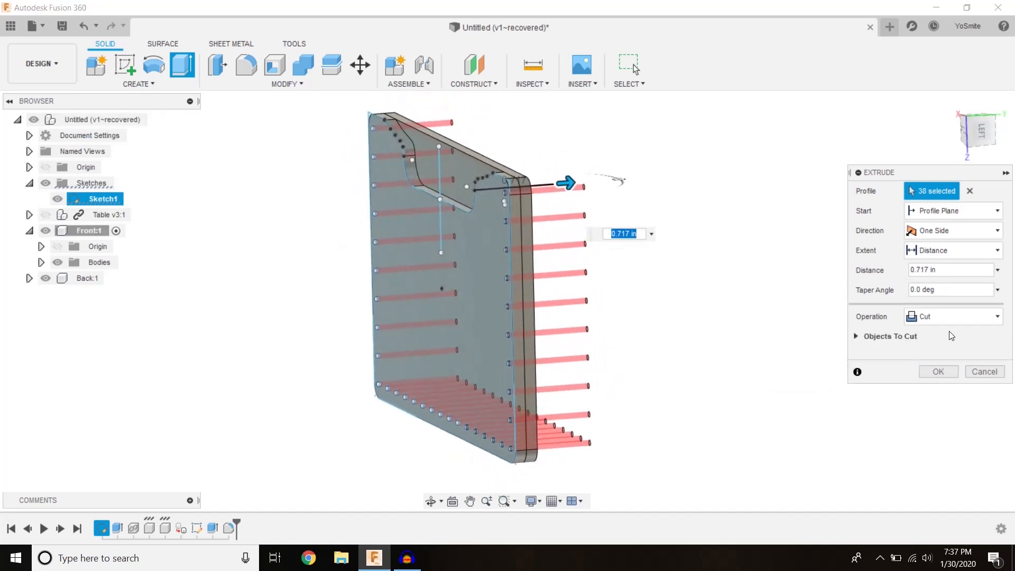
Try the Join operation, set it back to Cut, and cut the stitching holes through both panels
click(953, 315)
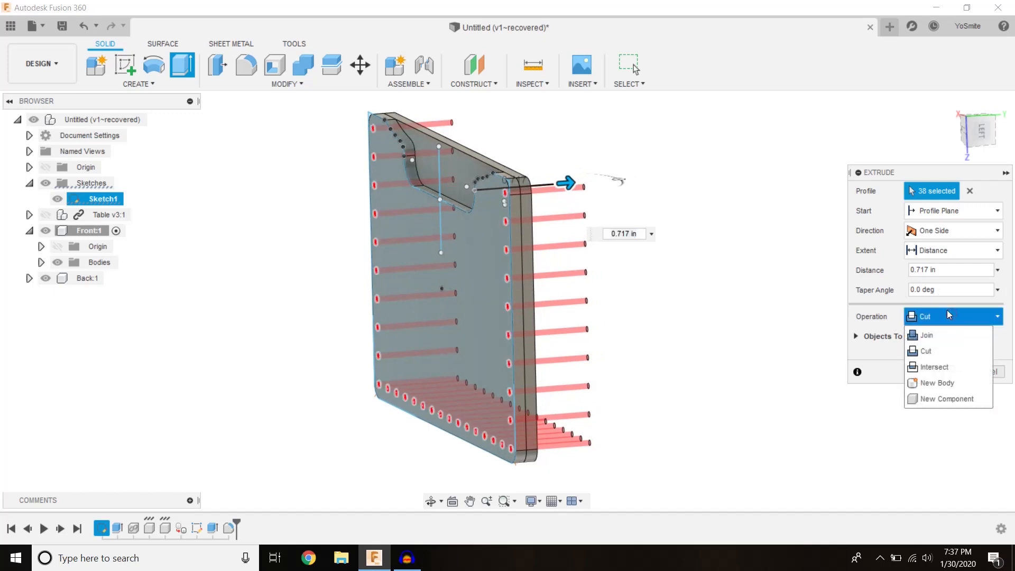
click(930, 334)
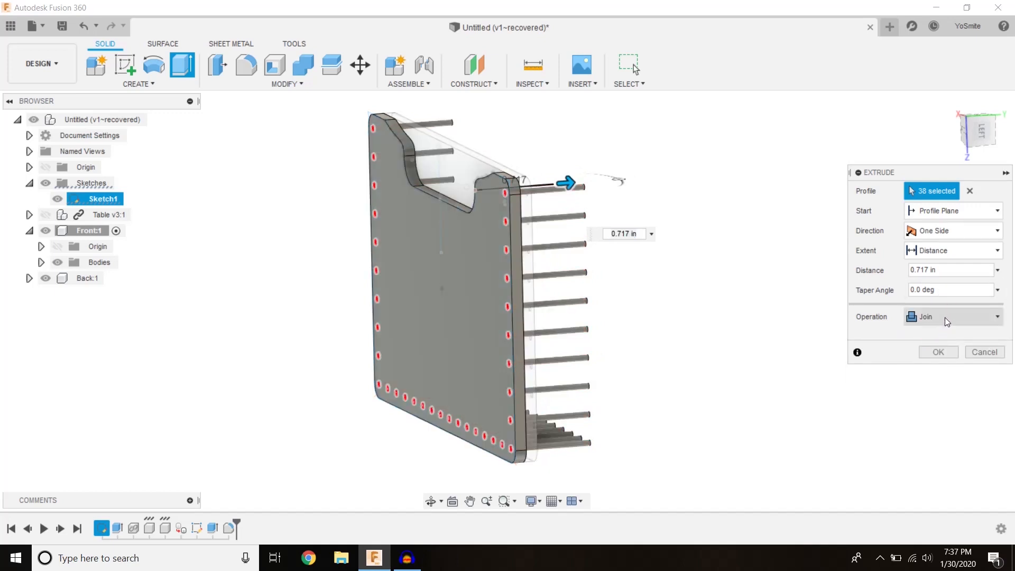
click(944, 317)
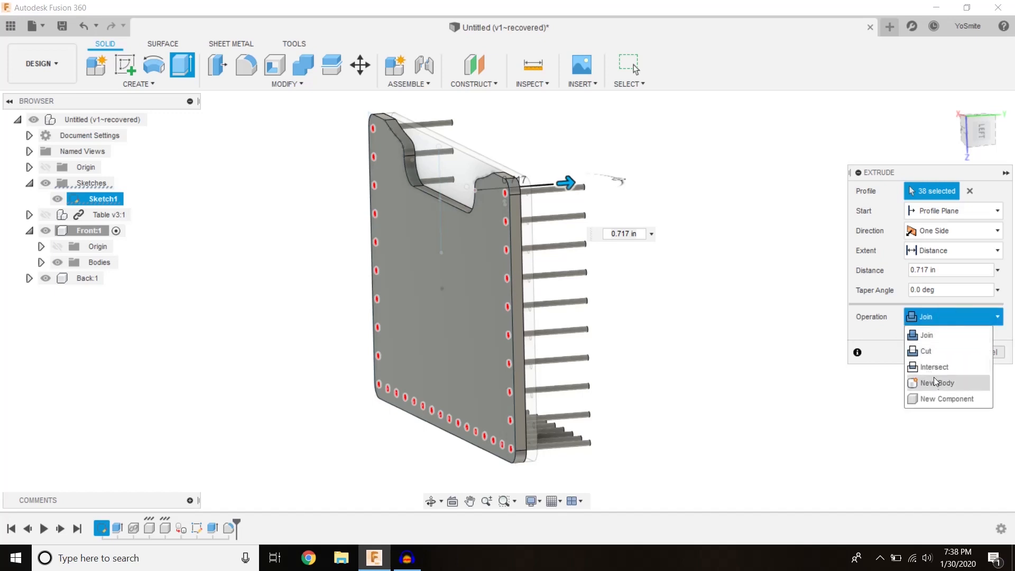
click(934, 353)
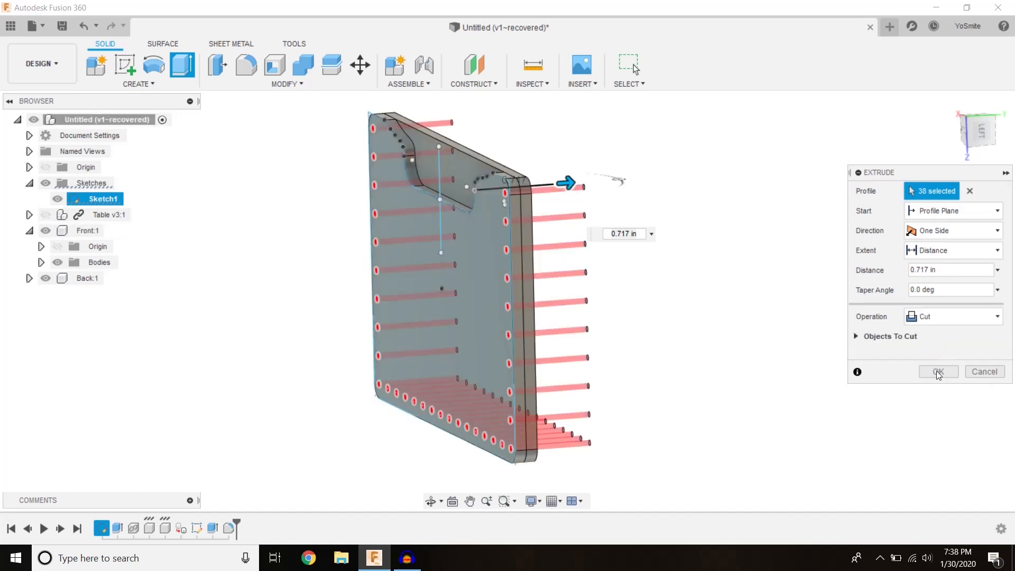
click(938, 372)
shift+middle_drag(936, 370, 662, 411)
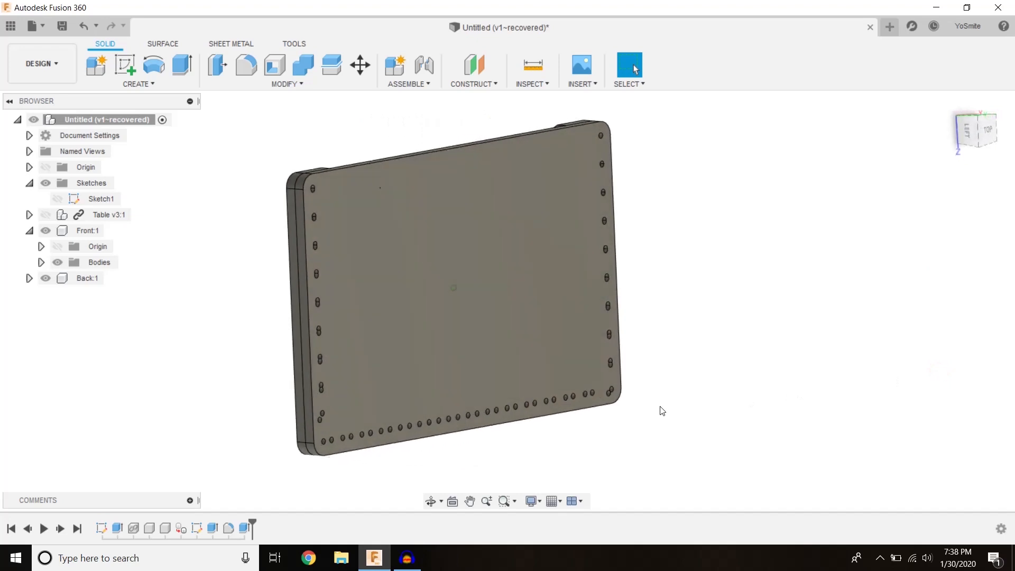
shift+middle_drag(363, 468, 391, 382)
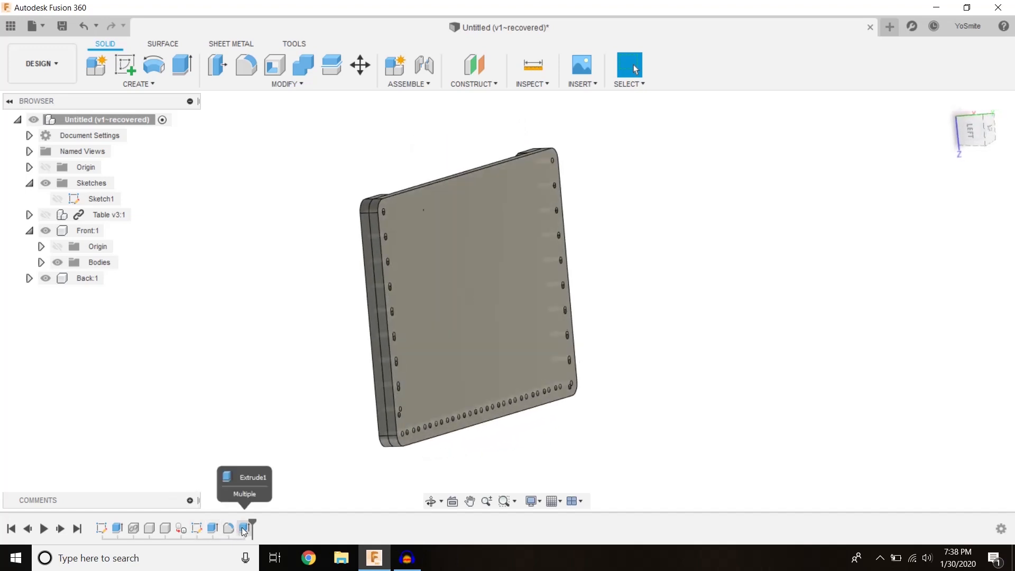
Activate the Back component to examine its holes, collapse the Front and Sketches entries, and reactivate the top-level assembly
key(ctrl+z)
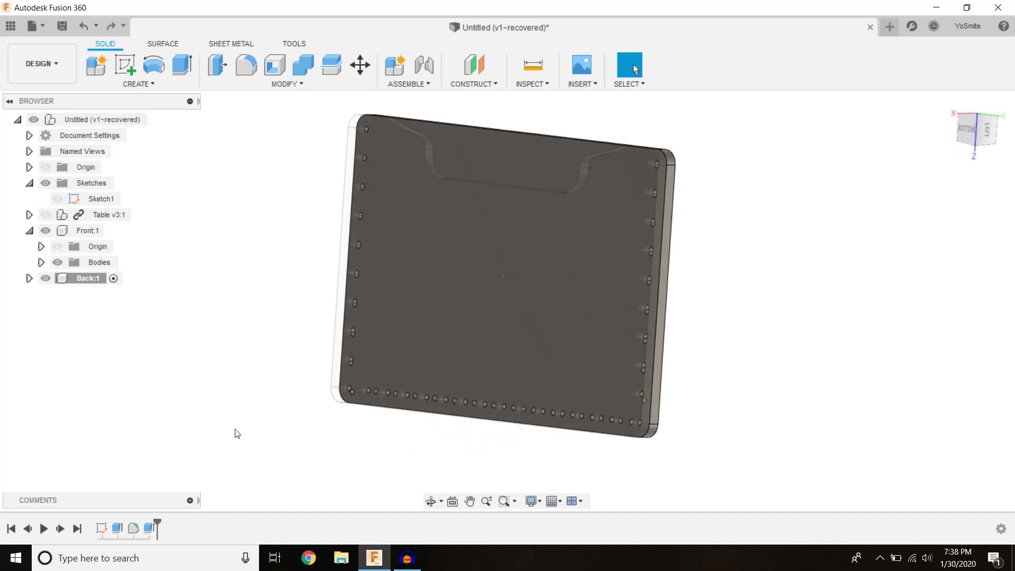
click(30, 231)
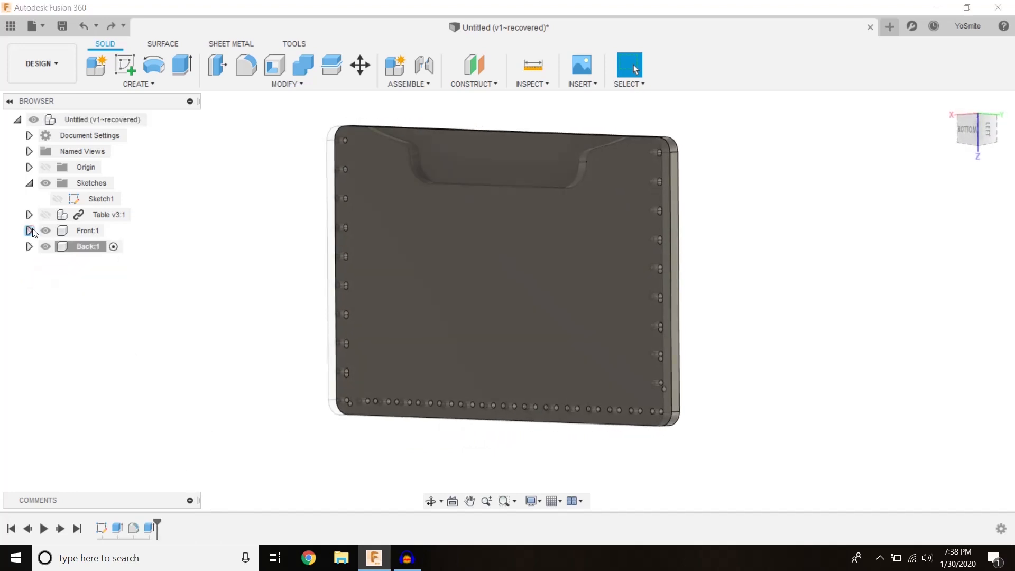
click(29, 184)
click(250, 415)
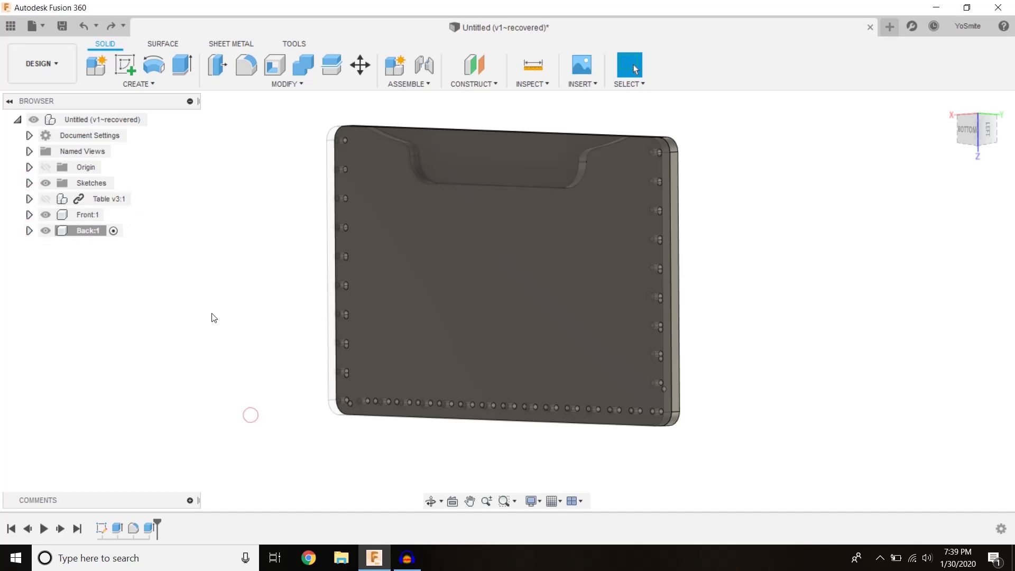
click(151, 120)
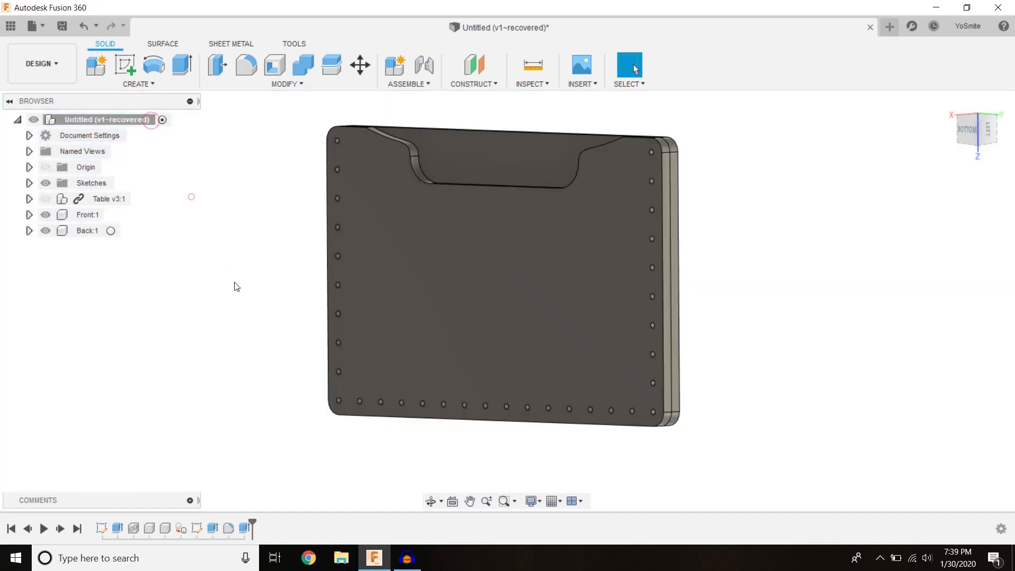
shift+middle_drag(236, 287, 338, 472)
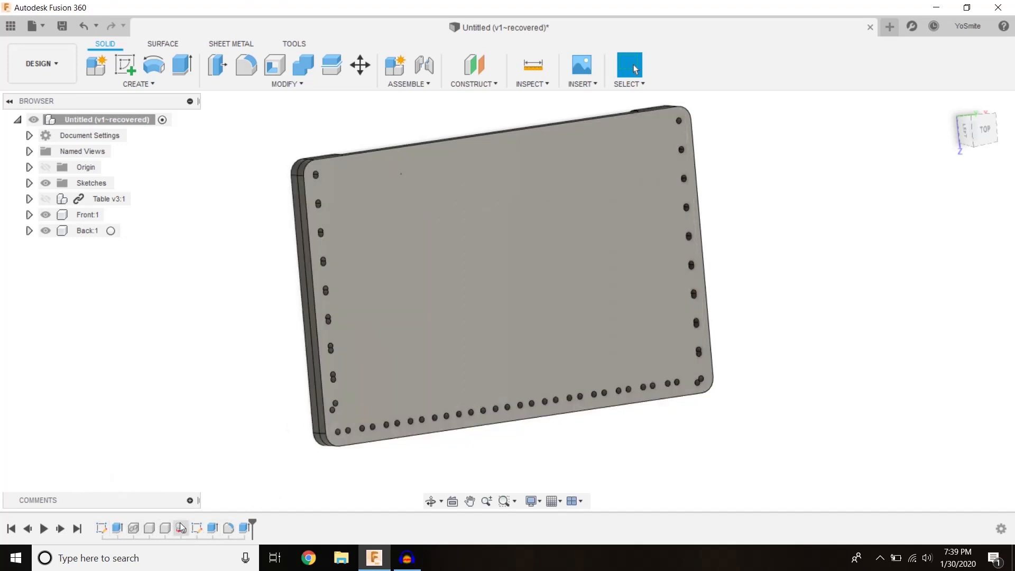
Roll the timeline back and step forward to its end to examine which feature creates the Back panel's duplicate holes
drag(253, 523, 173, 530)
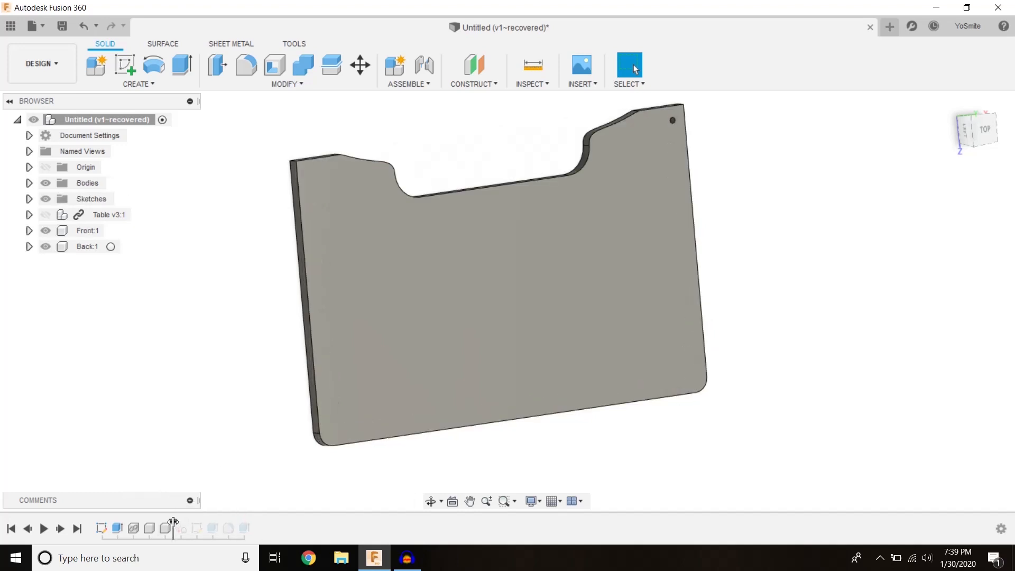
drag(171, 522, 217, 519)
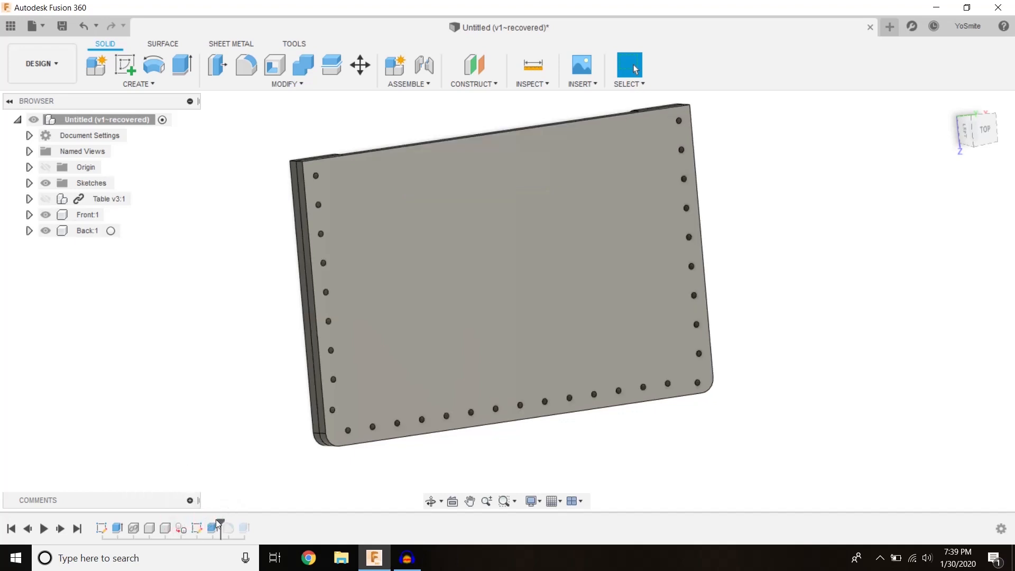
shift+middle_drag(221, 518, 249, 529)
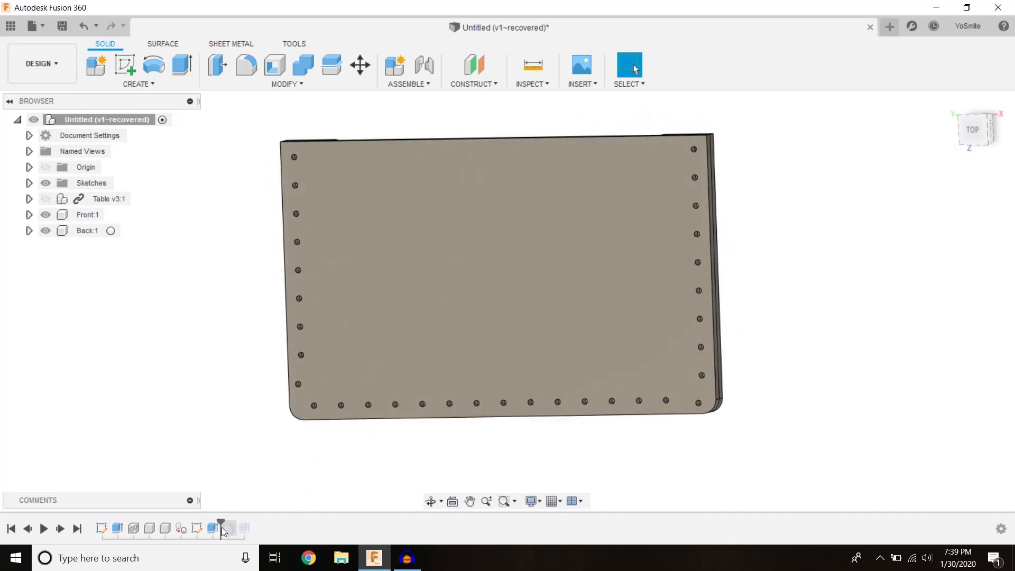
drag(220, 520, 252, 521)
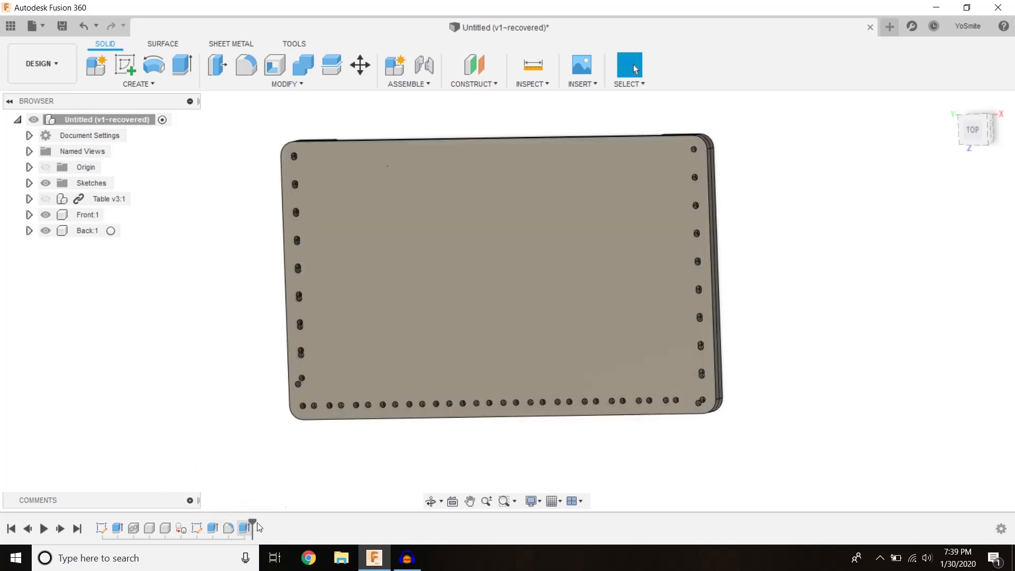
shift+middle_drag(277, 493, 226, 513)
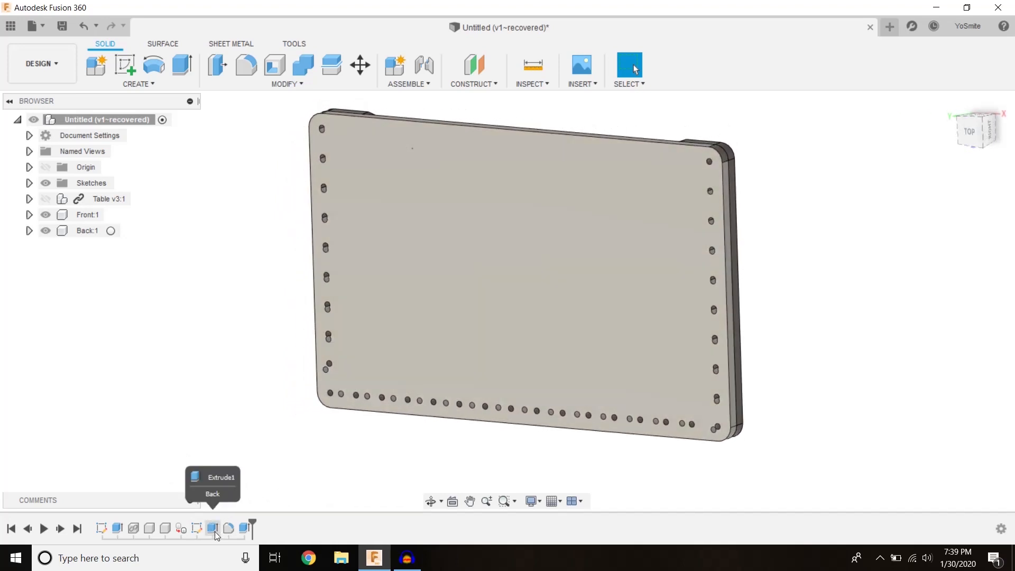
double_click(213, 528)
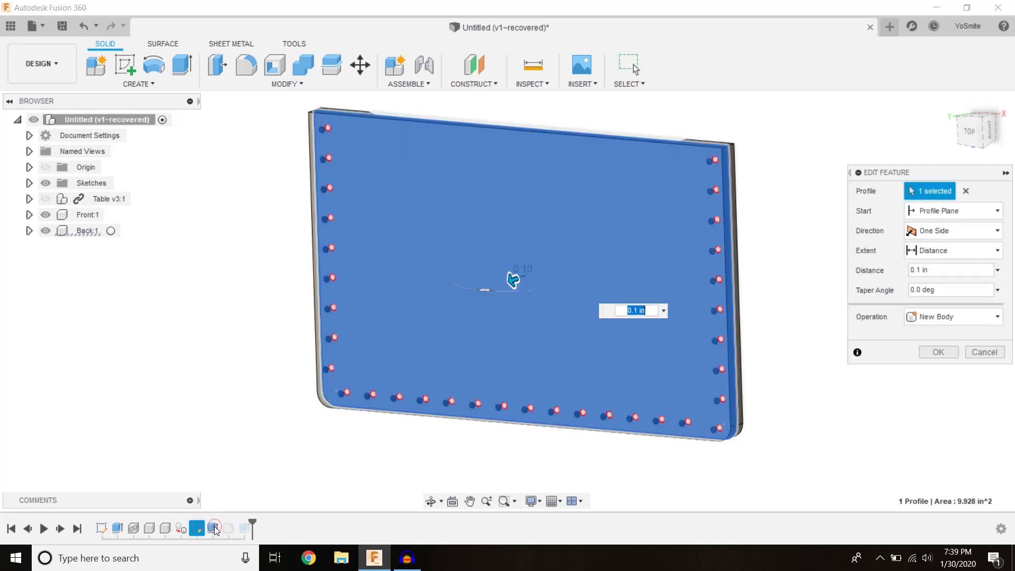
shift+middle_drag(697, 455, 848, 355)
click(965, 191)
shift+middle_drag(840, 297, 787, 280)
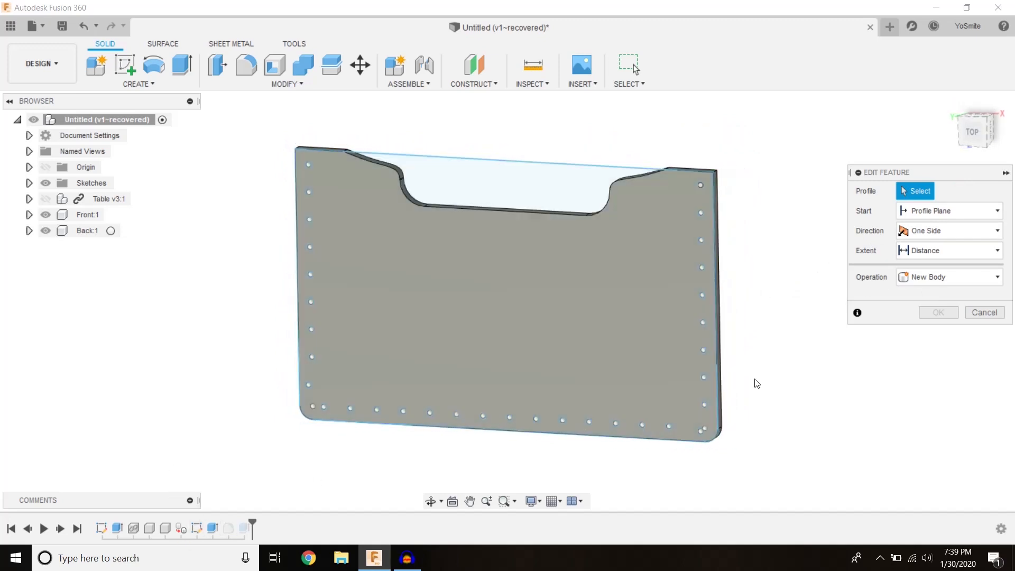
click(992, 315)
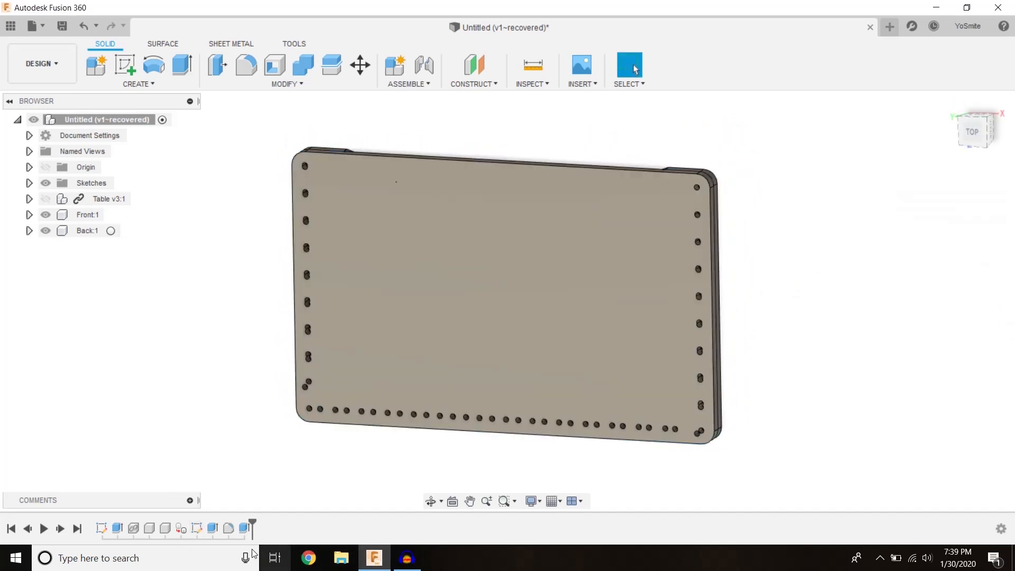
Edit the Back component's sketch, delete the old stitching-hole circles along the sides and bottom, and finish the sketch
double_click(200, 527)
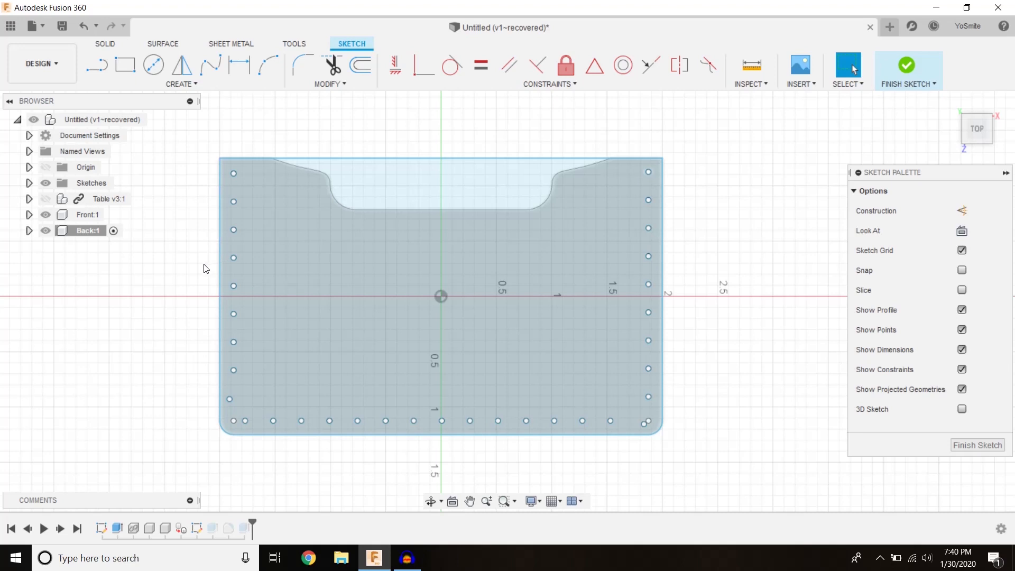
drag(225, 167, 654, 431)
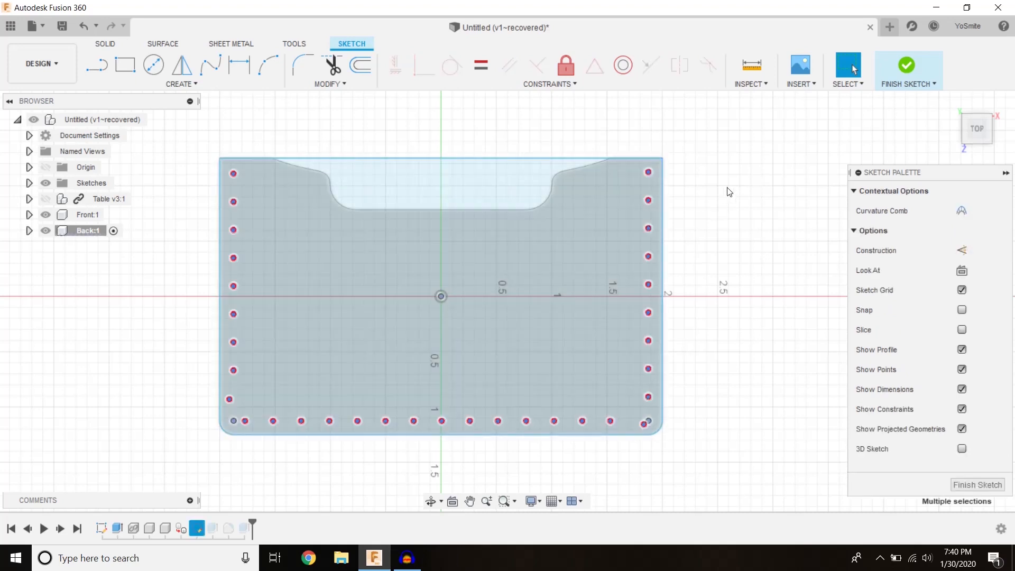
key(Delete)
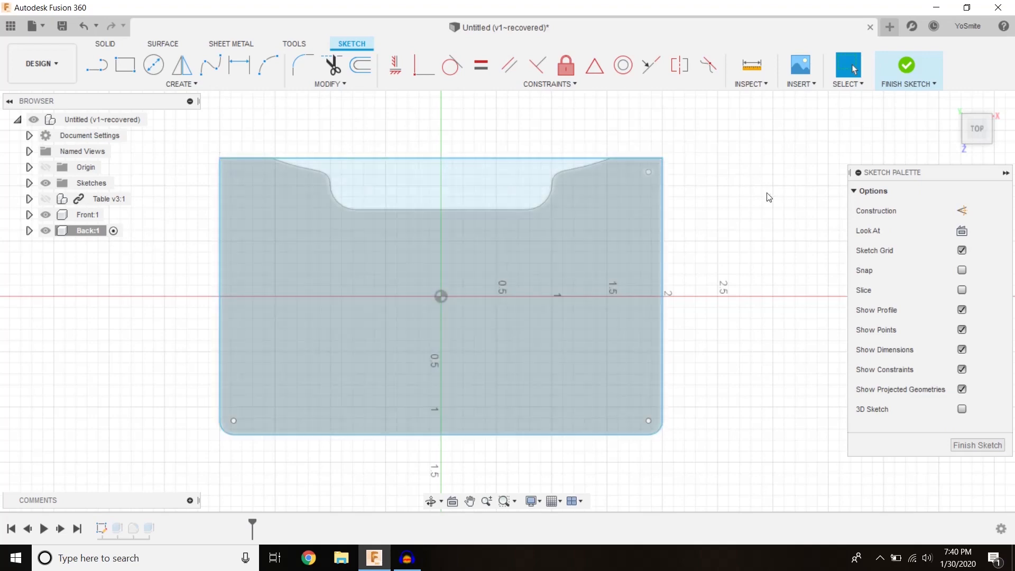
mouse_move(756, 208)
shift+middle_down()
mouse_move(713, 254)
mouse_move(661, 347)
mouse_move(665, 337)
shift+middle_up()
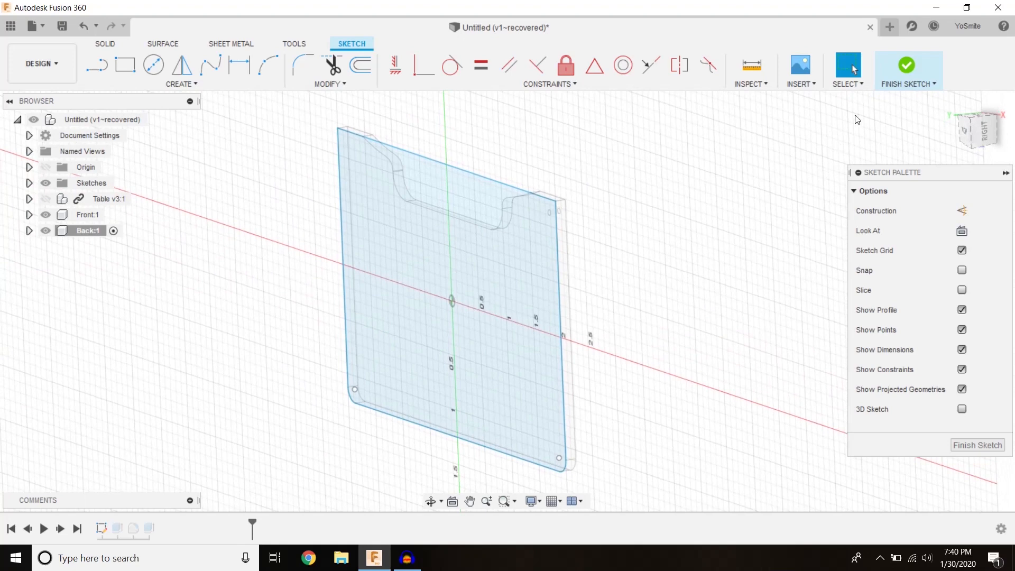
click(917, 63)
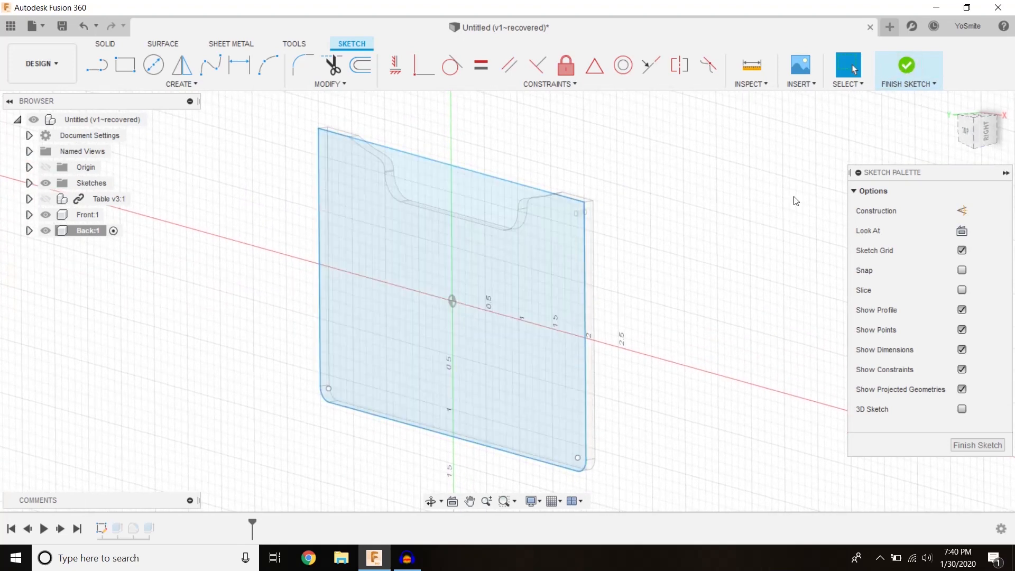
click(906, 68)
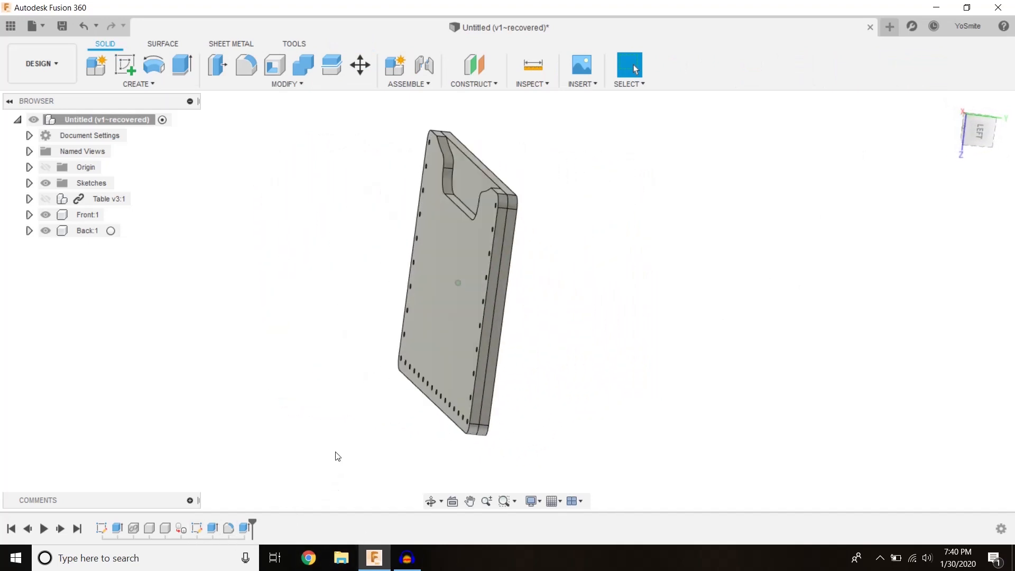
Examine the stitching holes' alignment through both wallet panels from an angle and in the Bottom view
shift+middle_drag(413, 394, 655, 423)
click(974, 133)
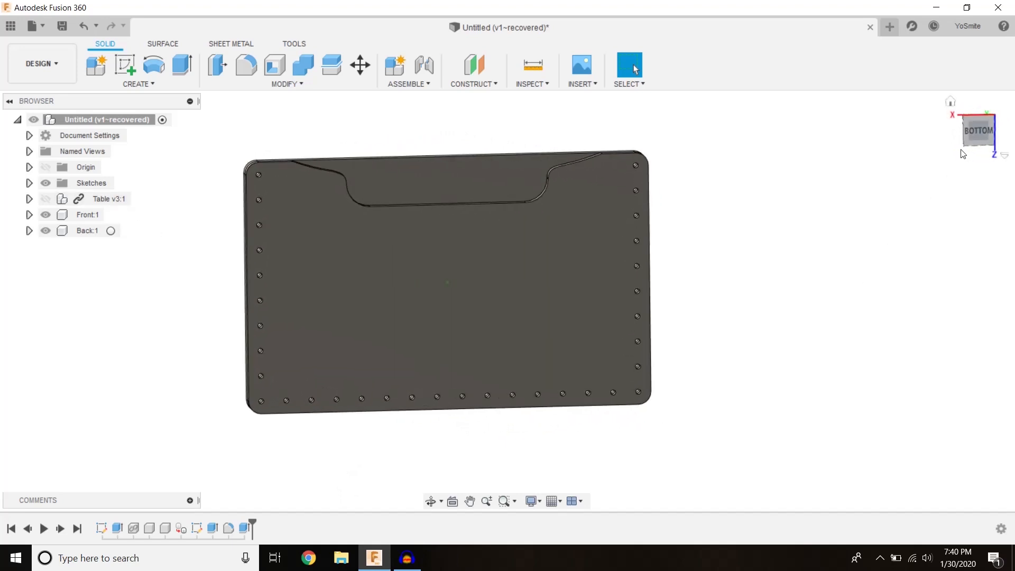
shift+middle_drag(911, 209, 904, 220)
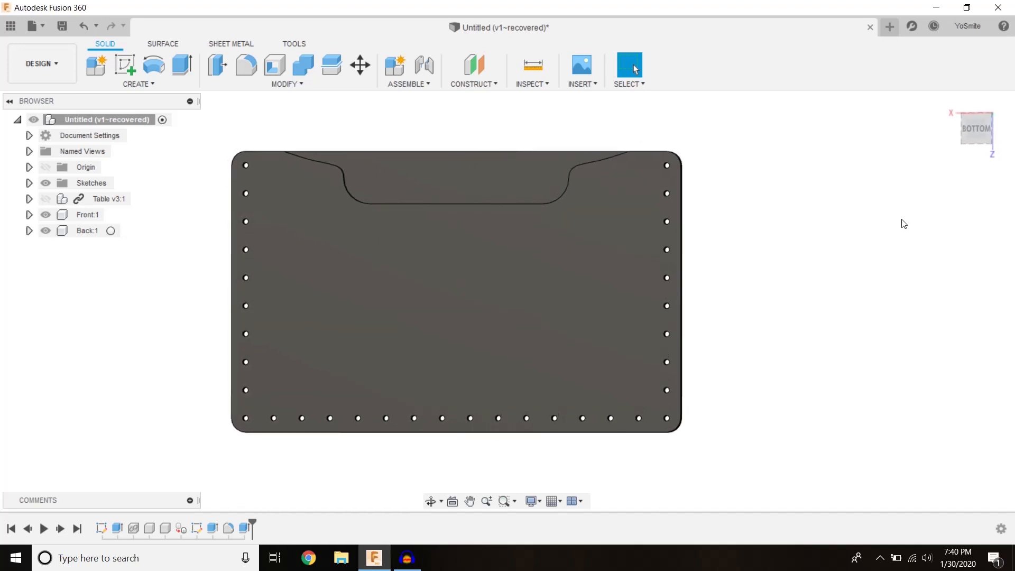
shift+middle_drag(894, 240, 902, 225)
click(965, 139)
middle_drag(677, 309, 757, 292)
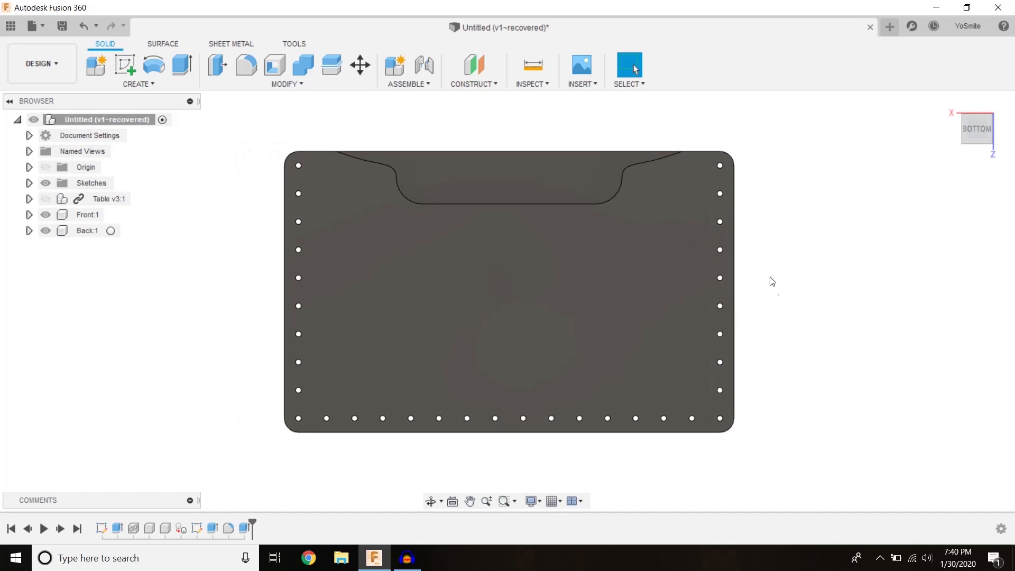
scroll(763, 293, down, 2)
middle_drag(759, 292, 779, 304)
scroll(687, 296, up, 4)
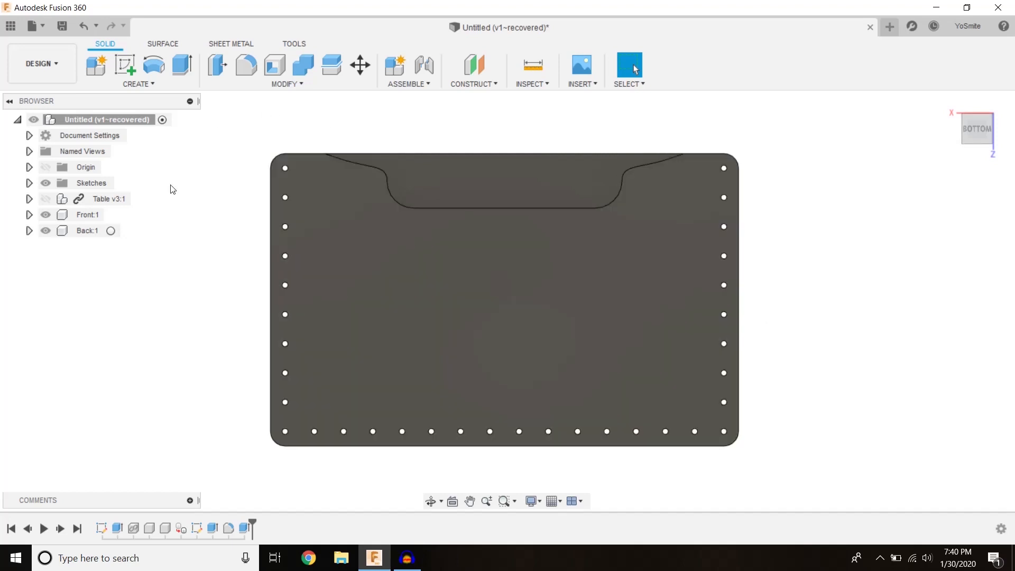
Create a new drawing from the design with only the Front component on an A (8.5in x 11in) sheet
click(129, 81)
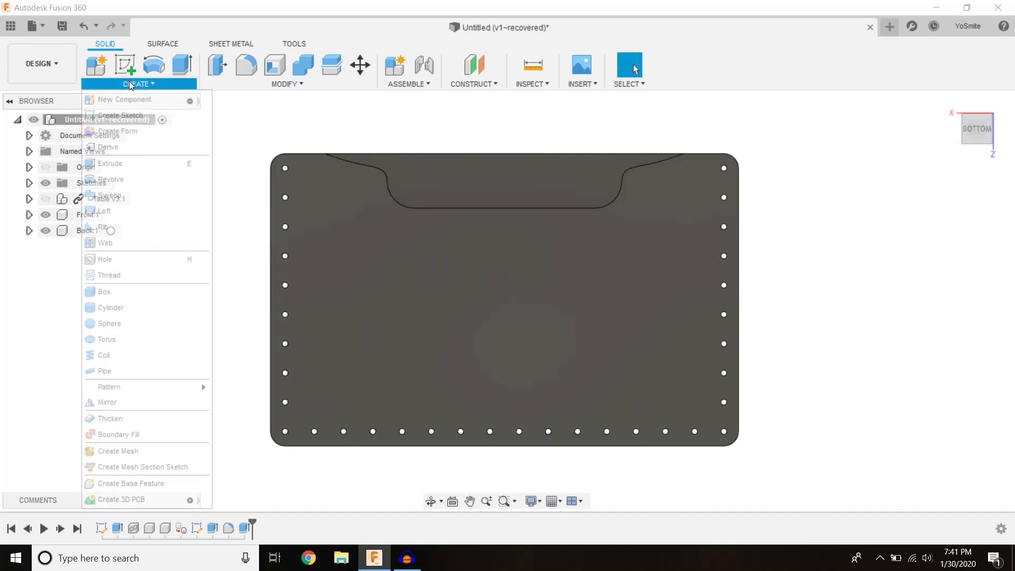
click(58, 67)
mouse_move(69, 239)
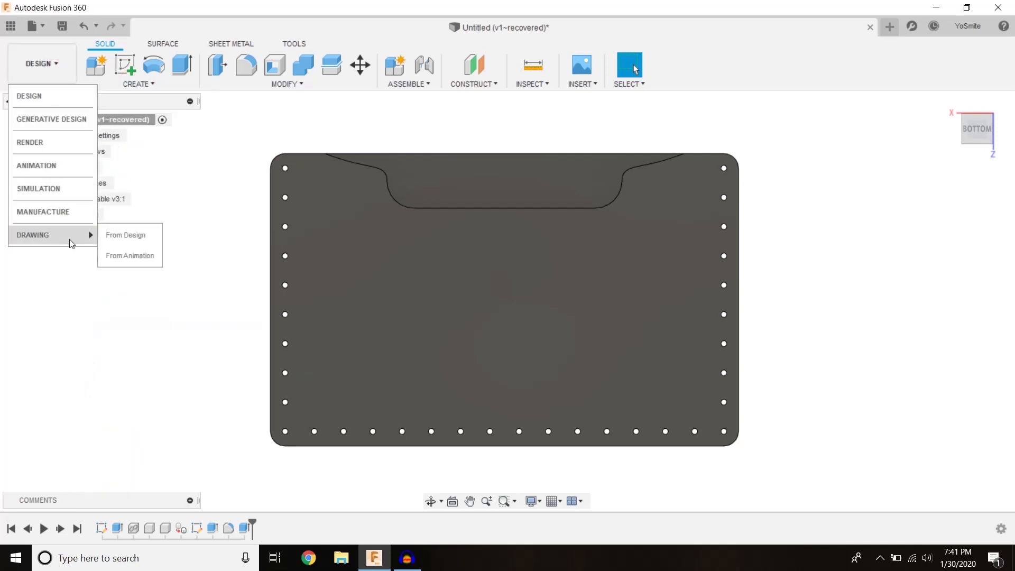
click(142, 238)
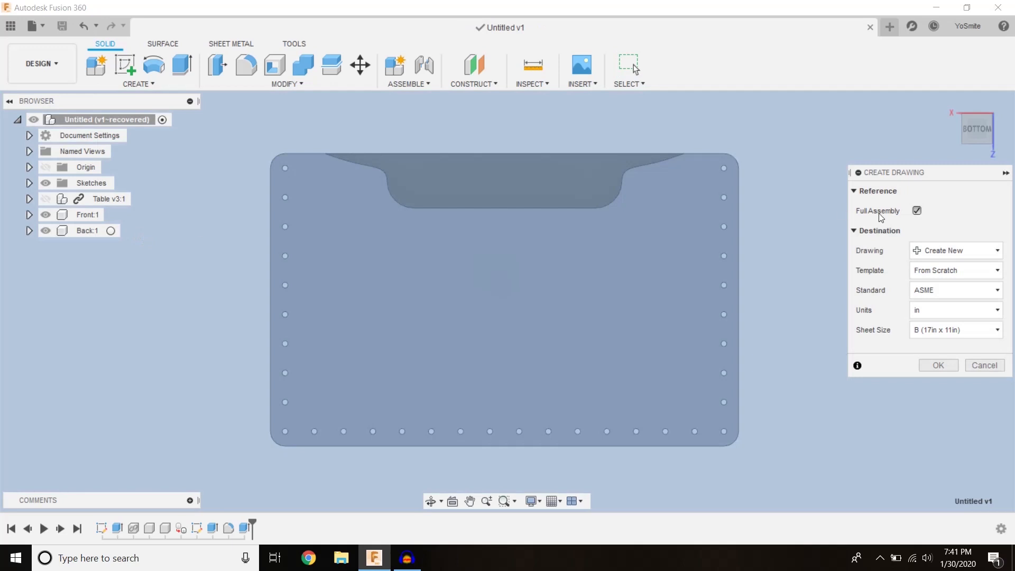
click(920, 210)
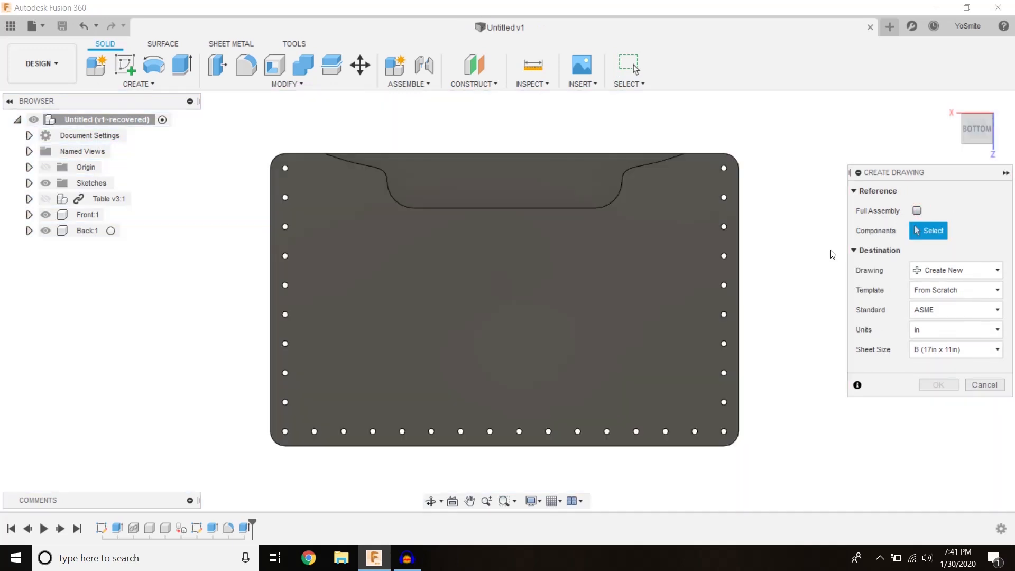
click(667, 259)
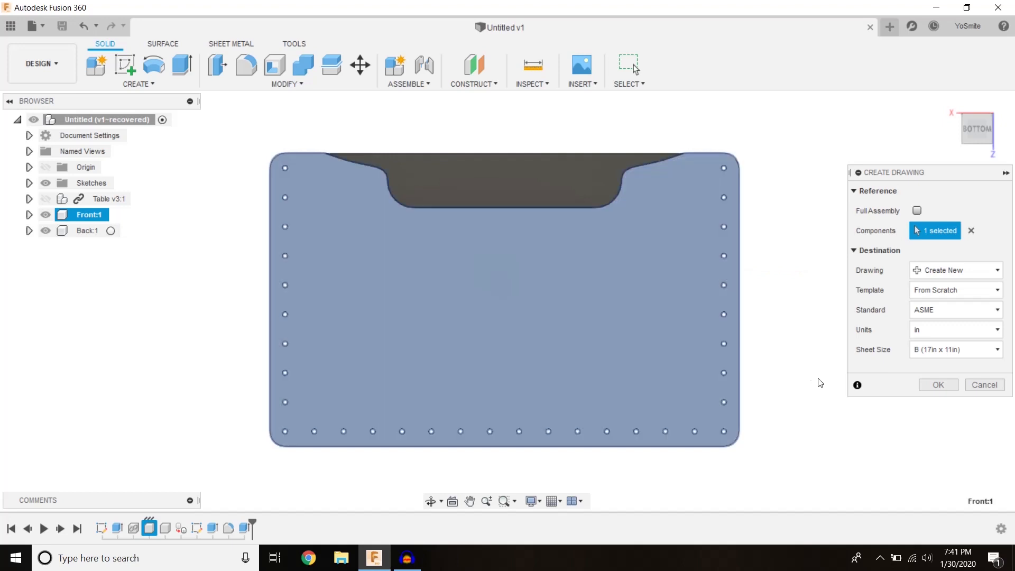
click(943, 348)
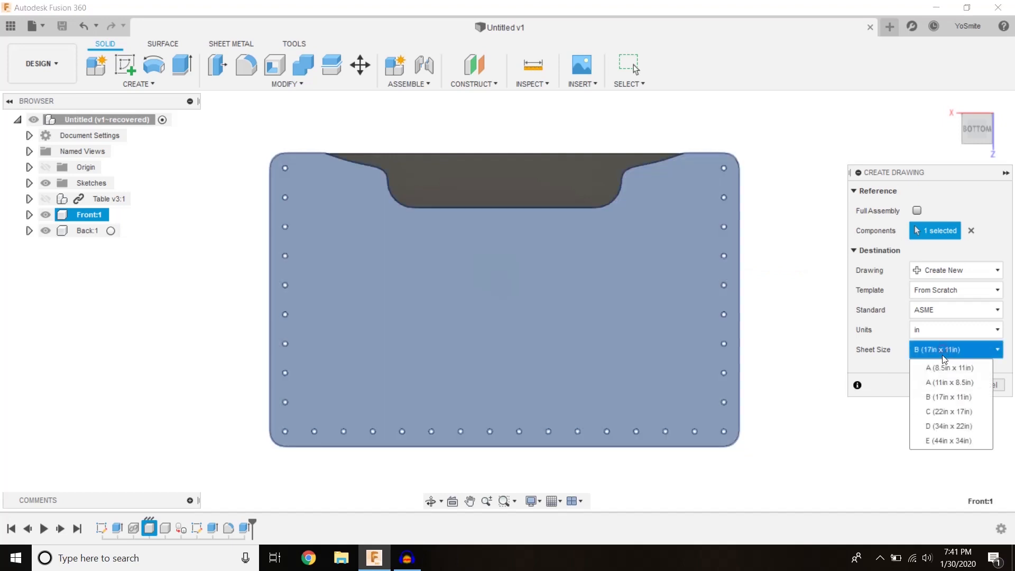
click(943, 371)
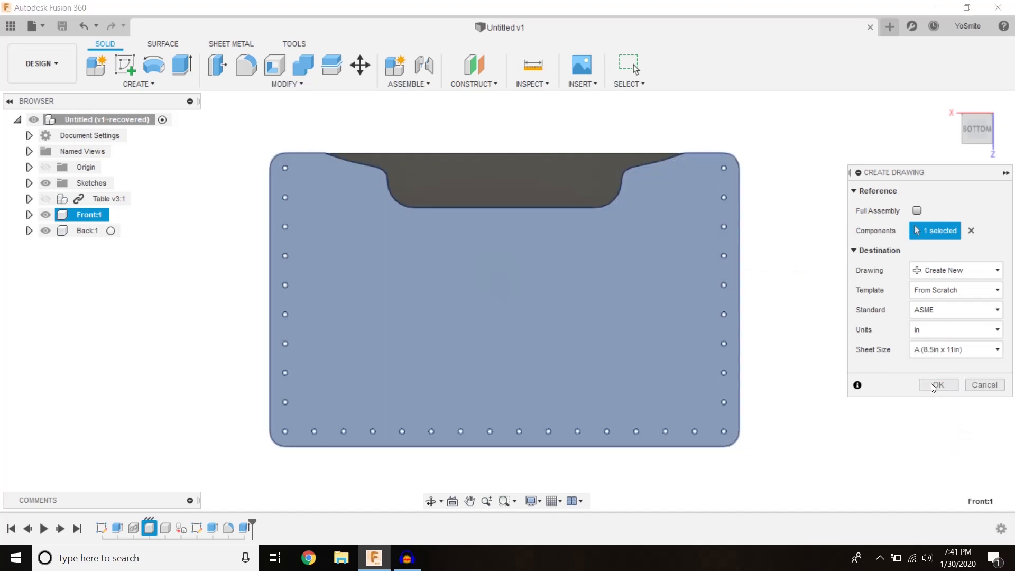
click(932, 384)
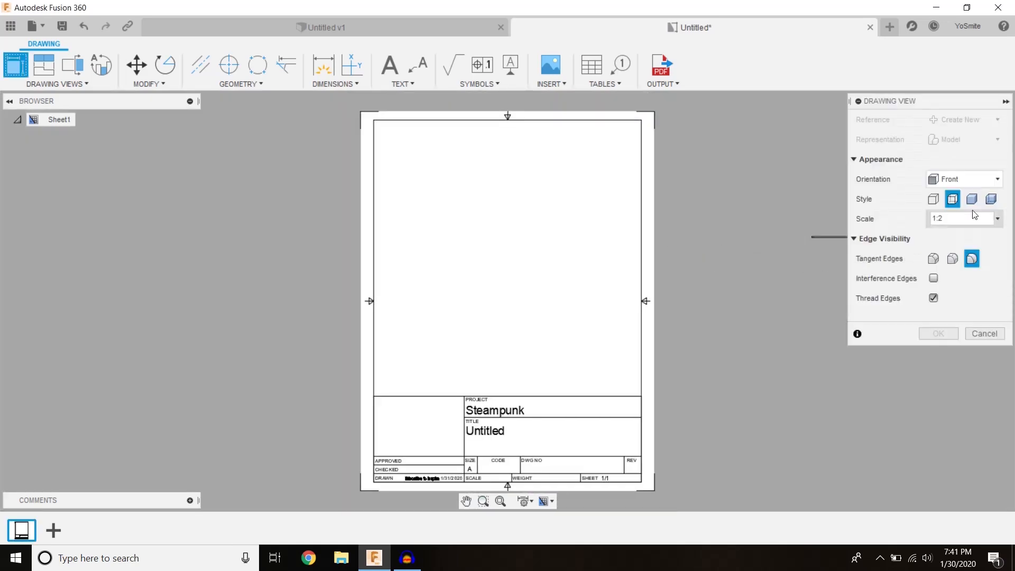
Place a base view of the Front panel mid-sheet at 1:1 scale in the TOP orientation
click(997, 220)
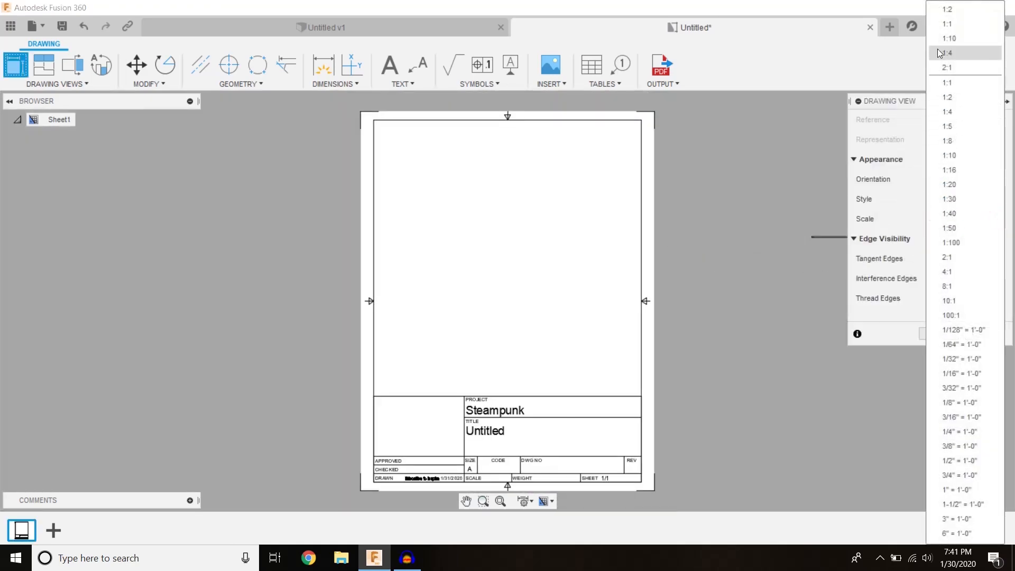
click(947, 28)
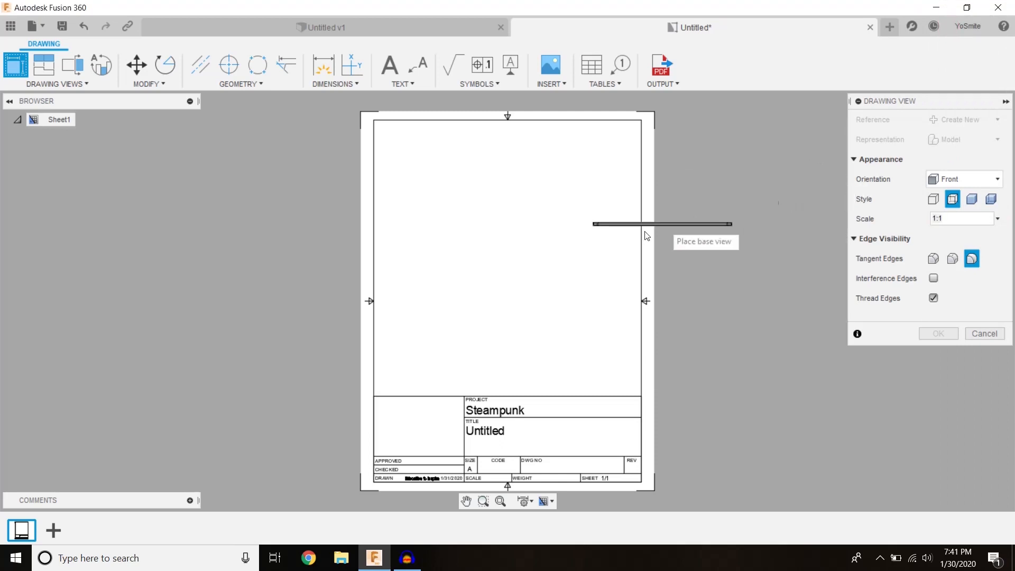
click(998, 180)
click(947, 198)
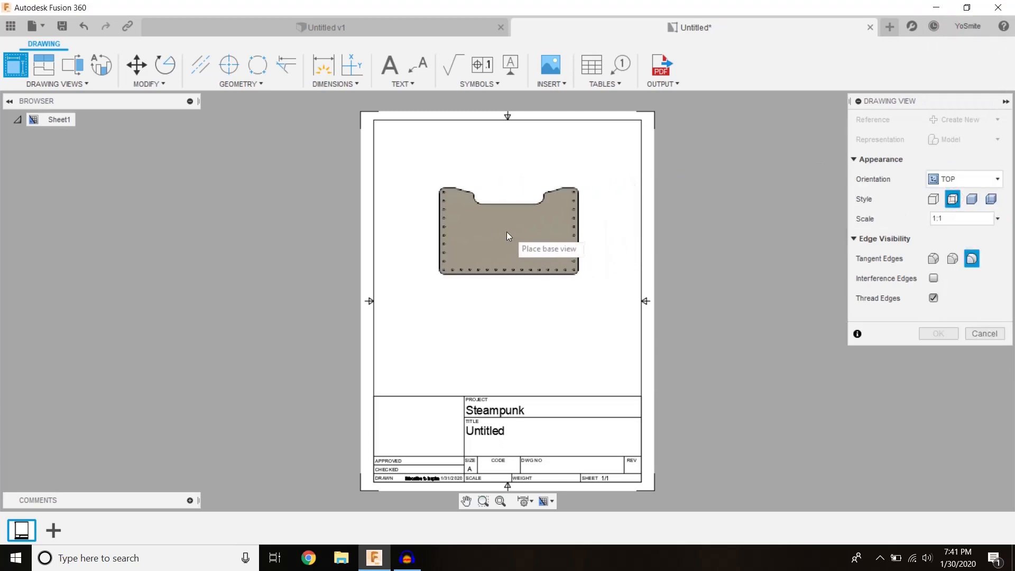
click(502, 270)
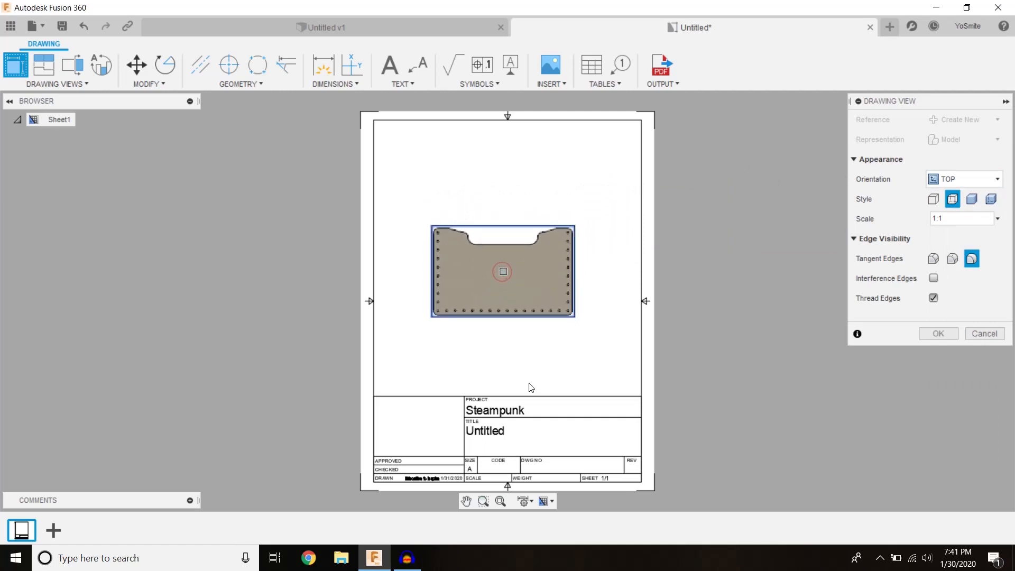
Hide the drawing sheet's border and title block
click(545, 501)
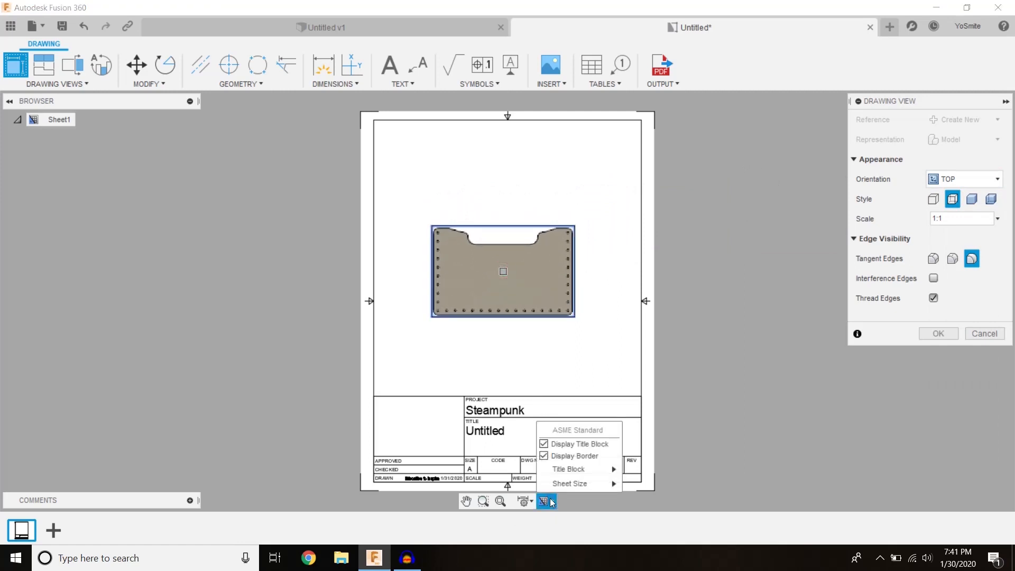
click(544, 456)
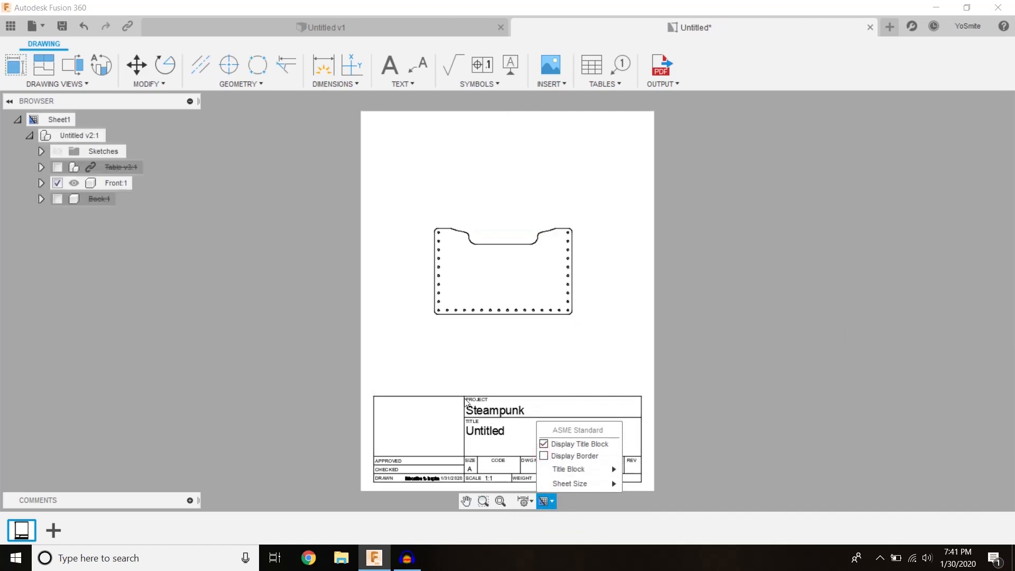
click(544, 445)
click(705, 372)
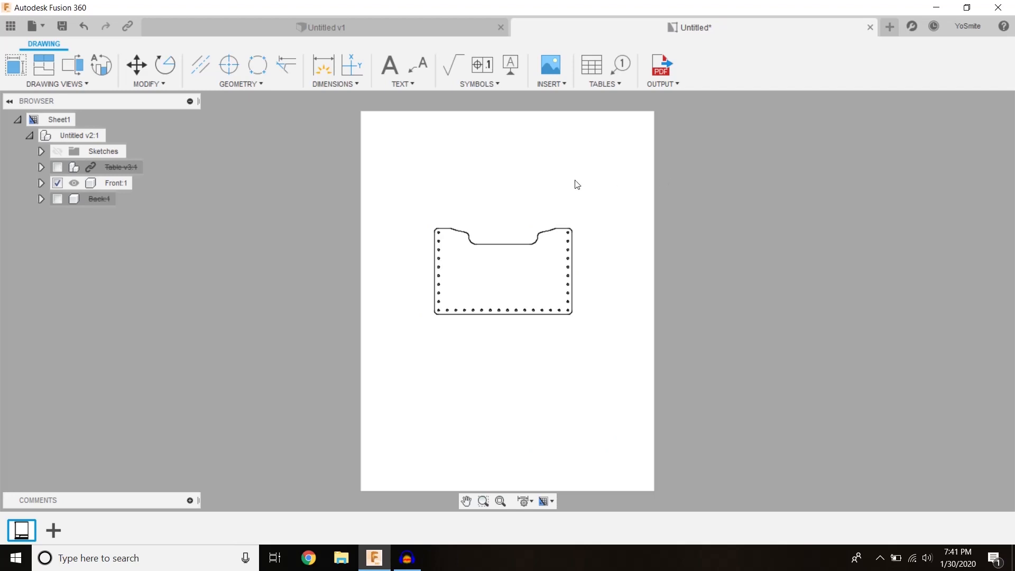
Dimension the Front panel's overall width, placing the dimension below the view
click(324, 66)
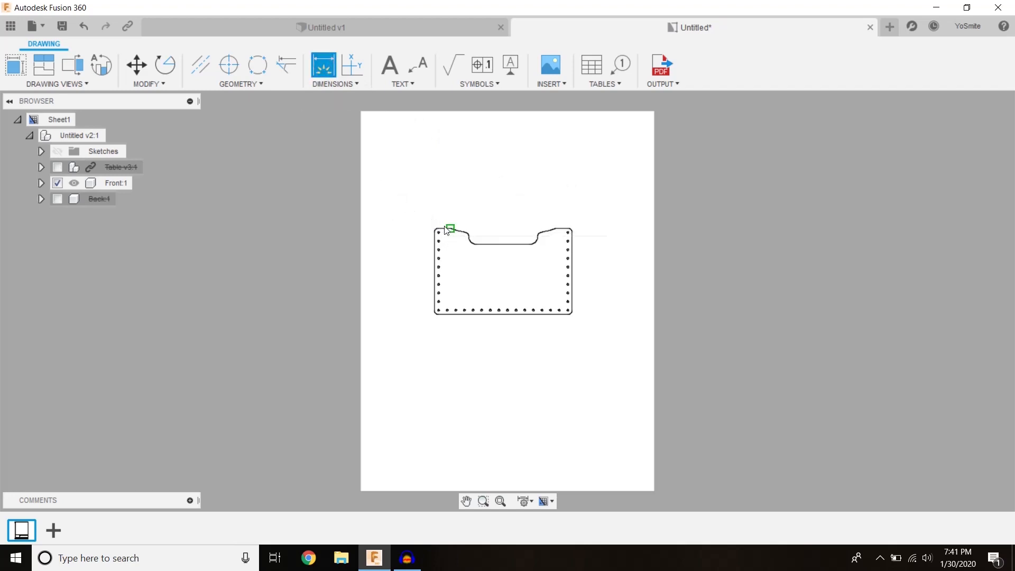
click(438, 293)
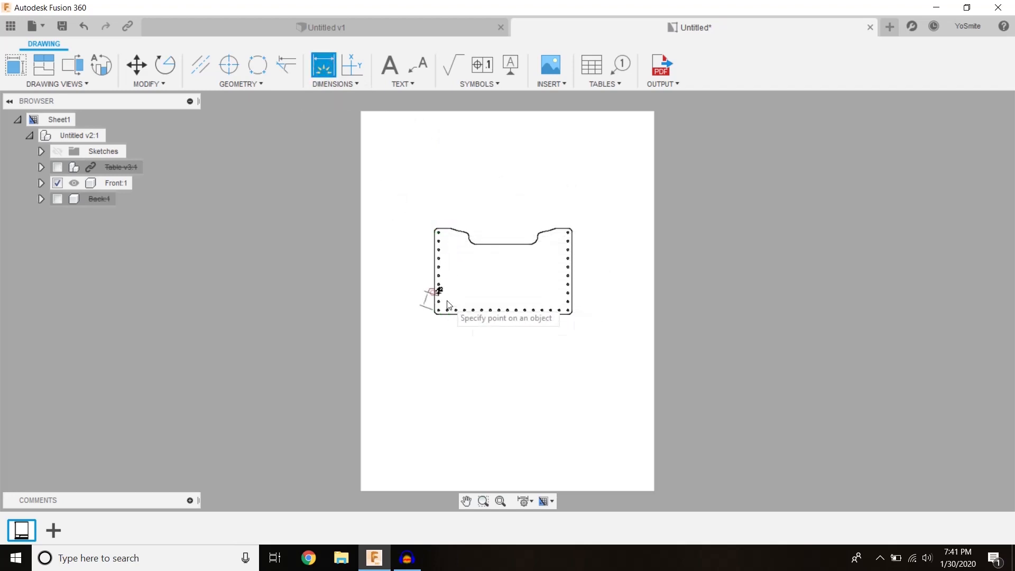
scroll(572, 312, up, 3)
click(572, 312)
click(552, 384)
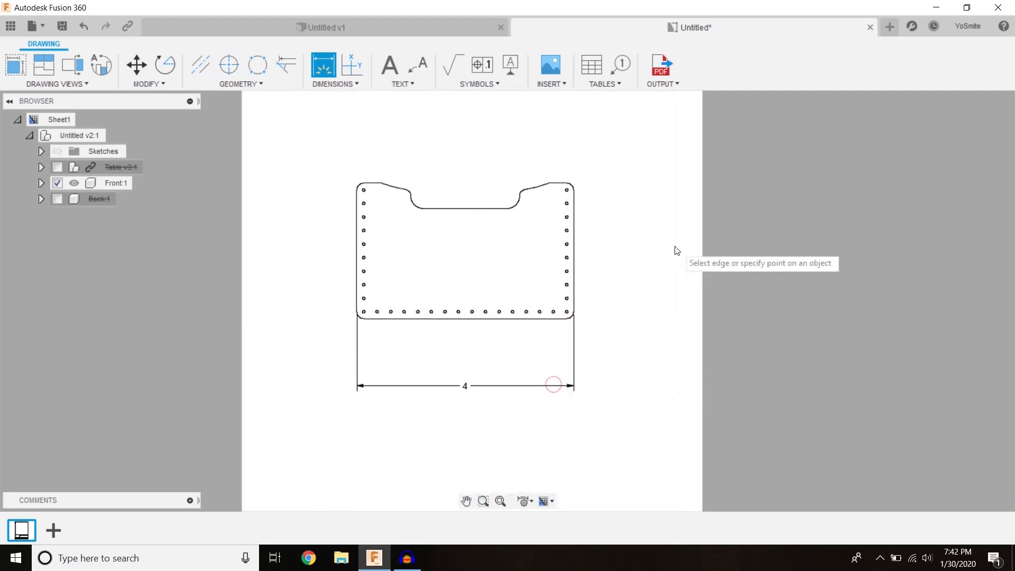
Open the drawing's PDF output options and close them without exporting
scroll(643, 259, down, 3)
click(662, 68)
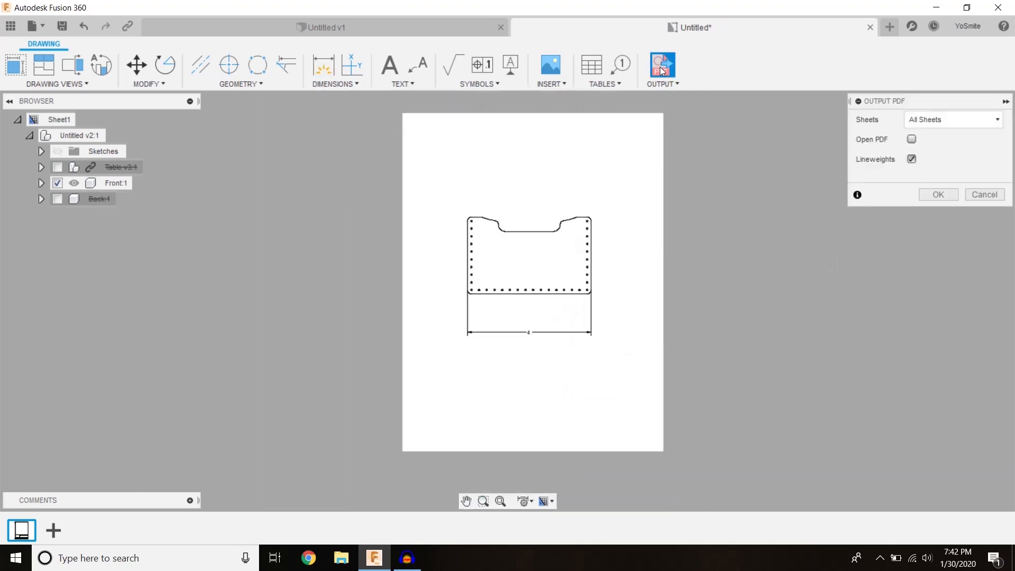
click(985, 195)
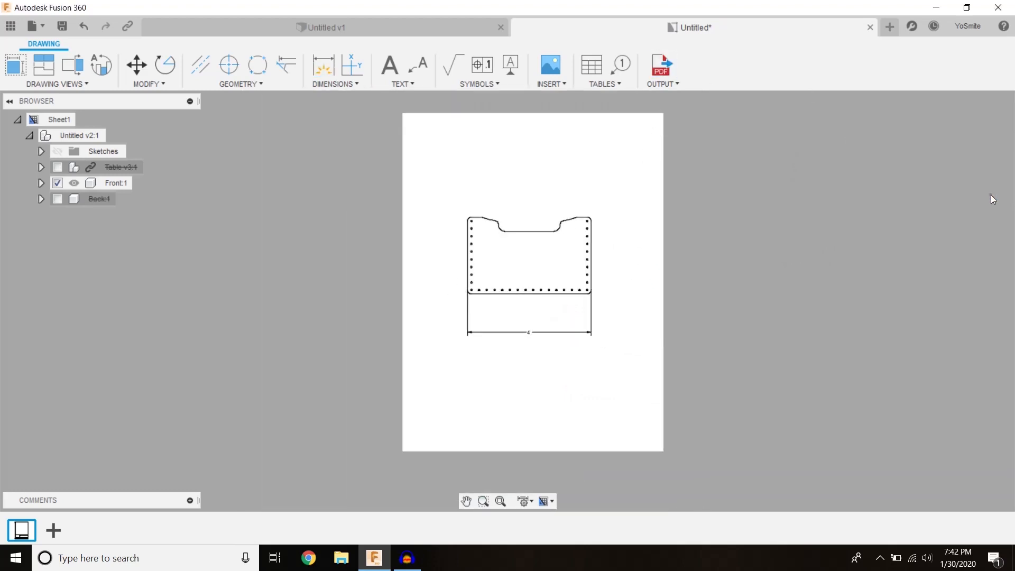
Return to the wallet design and examine both stacked panels and their stitching holes from several angles
click(389, 24)
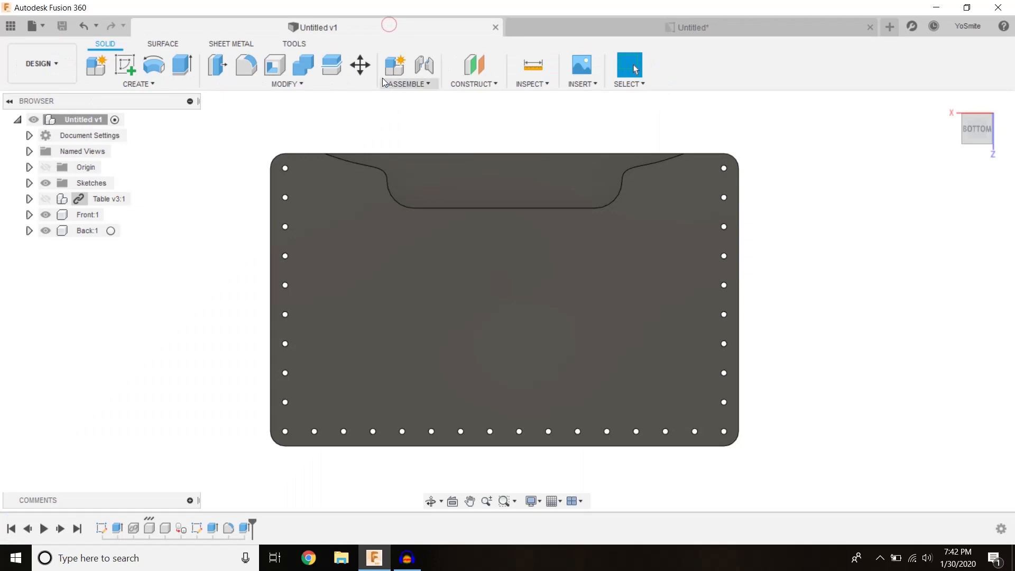
mouse_move(611, 264)
shift+middle_down()
mouse_move(836, 252)
mouse_move(822, 267)
mouse_move(842, 269)
mouse_move(793, 286)
mouse_move(801, 281)
shift+middle_up()
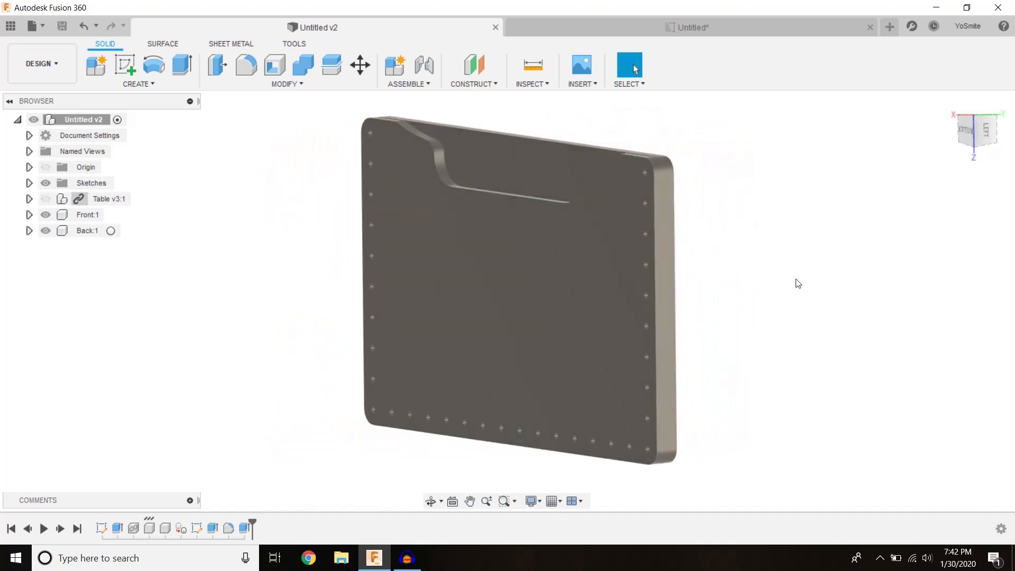
shift+middle_drag(800, 270, 808, 273)
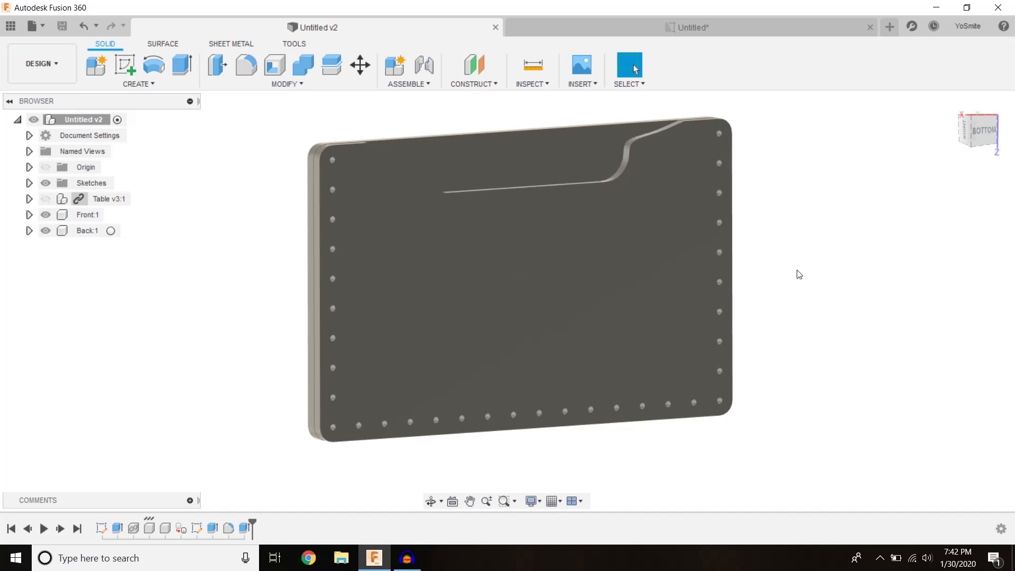